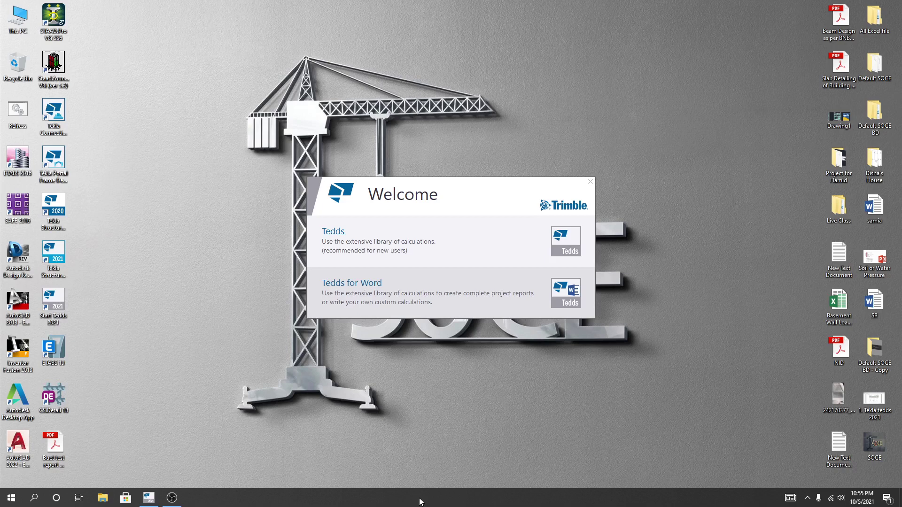
Start Tedds without a project or document and set its locale to USA
{"action": "left_click", "coordinate": [369, 248]}
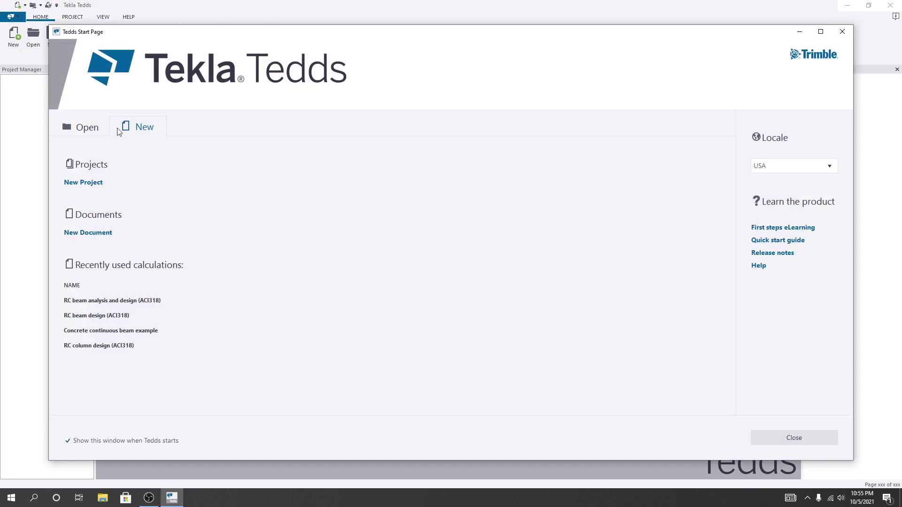
{"action": "left_click", "coordinate": [842, 32]}
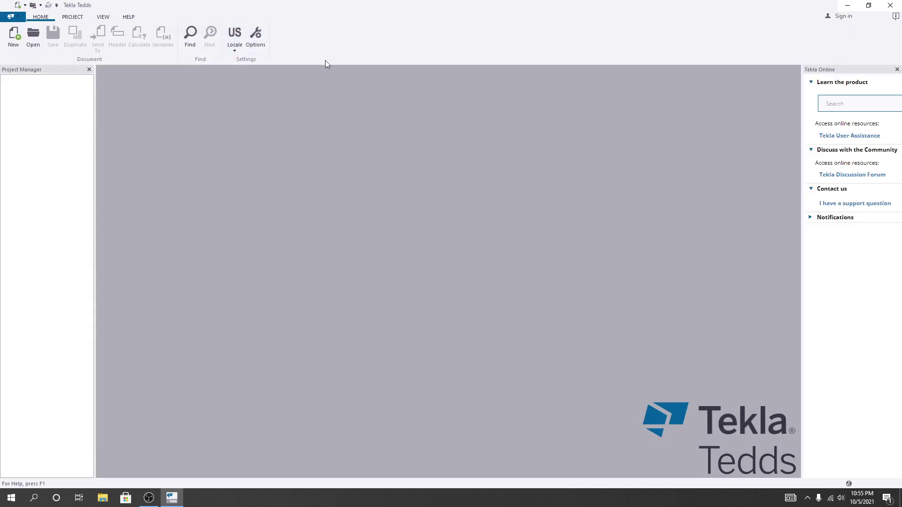
{"action": "left_click", "coordinate": [237, 52]}
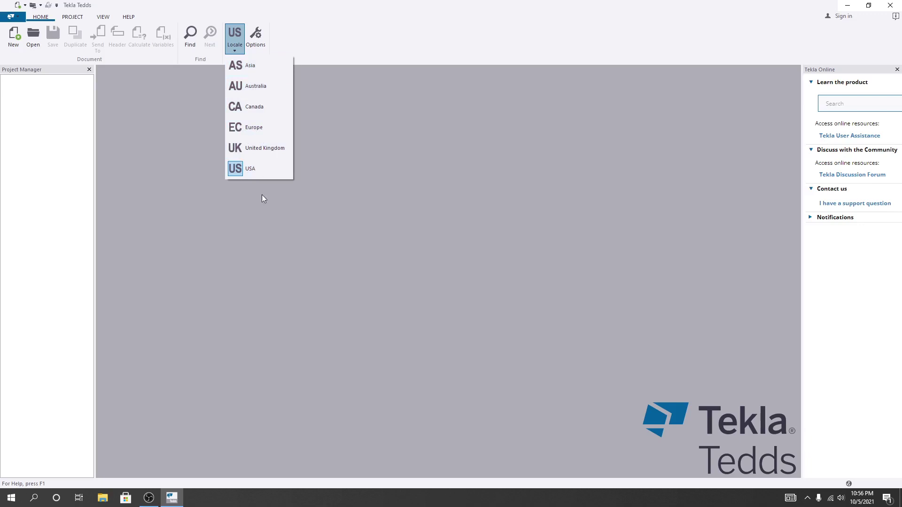
{"action": "left_click", "coordinate": [257, 177]}
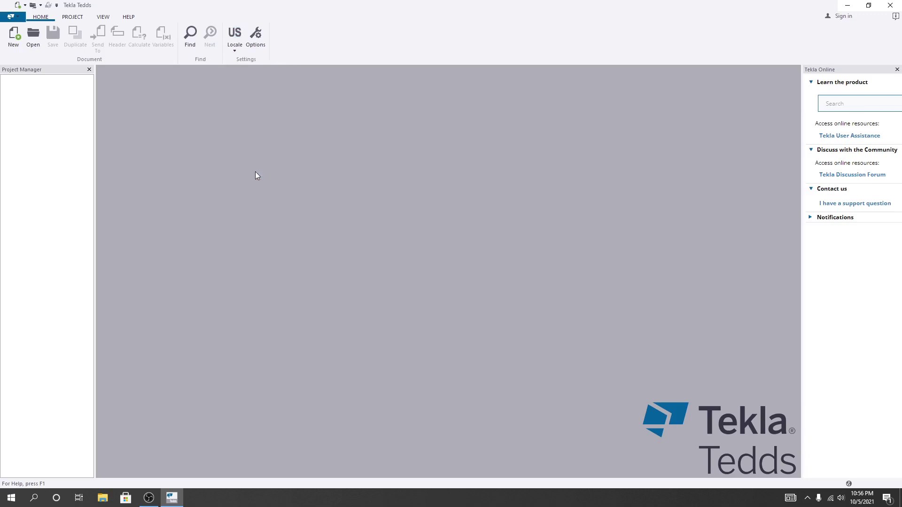
Begin a new calculation document and select Anchor bolt design (ACI318) from the Concrete calculations, reading its notes and revision history
{"action": "left_click", "coordinate": [13, 34]}
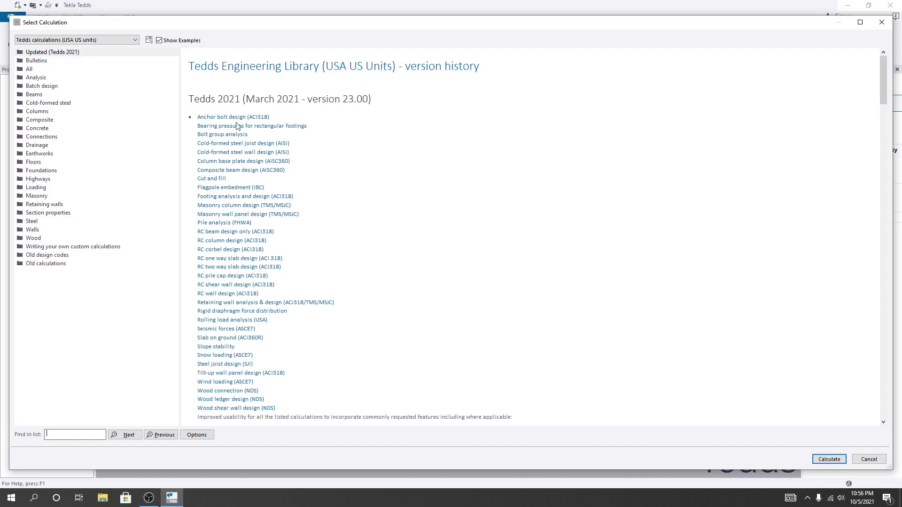
{"action": "scroll", "coordinate": [237, 130], "scroll_direction": "down", "scroll_amount": 7}
{"action": "scroll", "coordinate": [245, 256], "scroll_direction": "up", "scroll_amount": 7}
{"action": "left_click", "coordinate": [44, 130]}
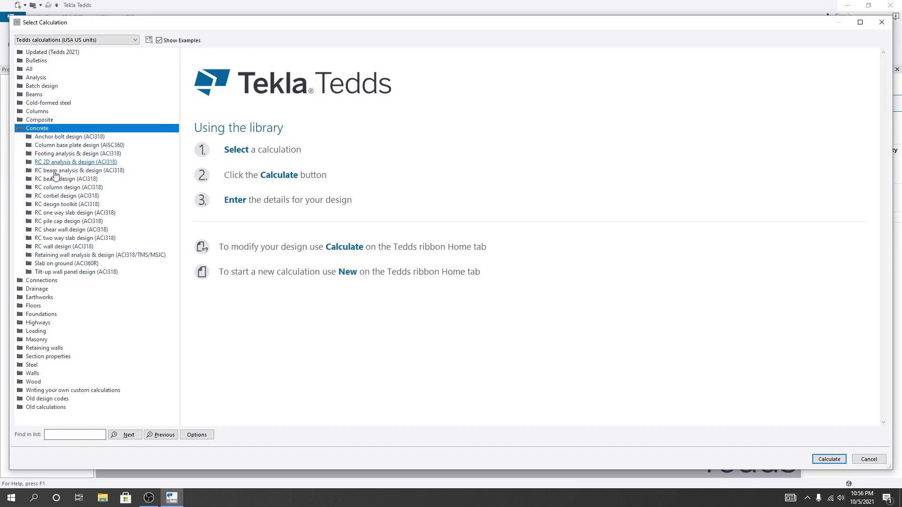
{"action": "left_click", "coordinate": [61, 140]}
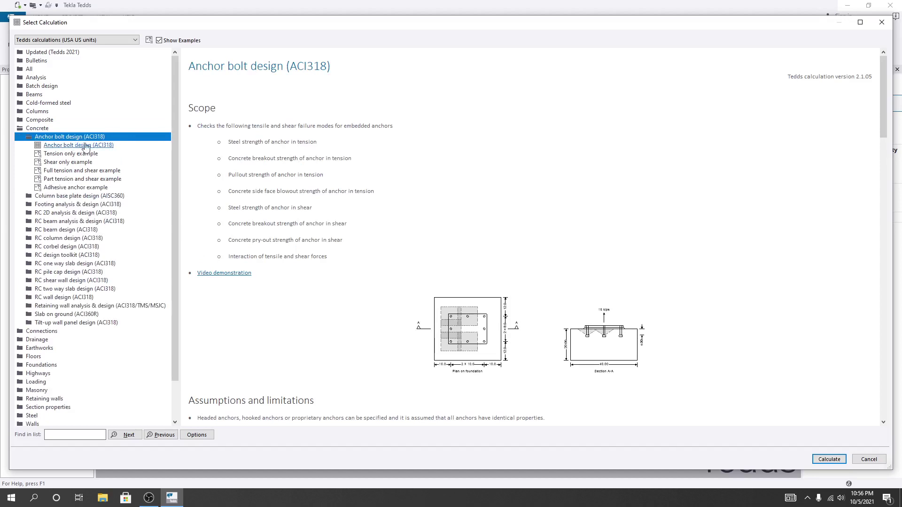
{"action": "left_click", "coordinate": [74, 146]}
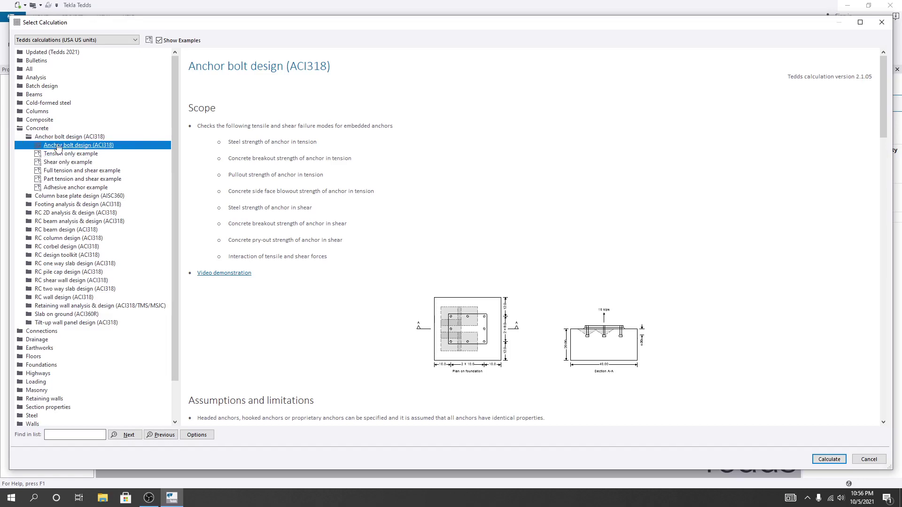
{"action": "scroll", "coordinate": [422, 248], "scroll_direction": "down", "scroll_amount": 20}
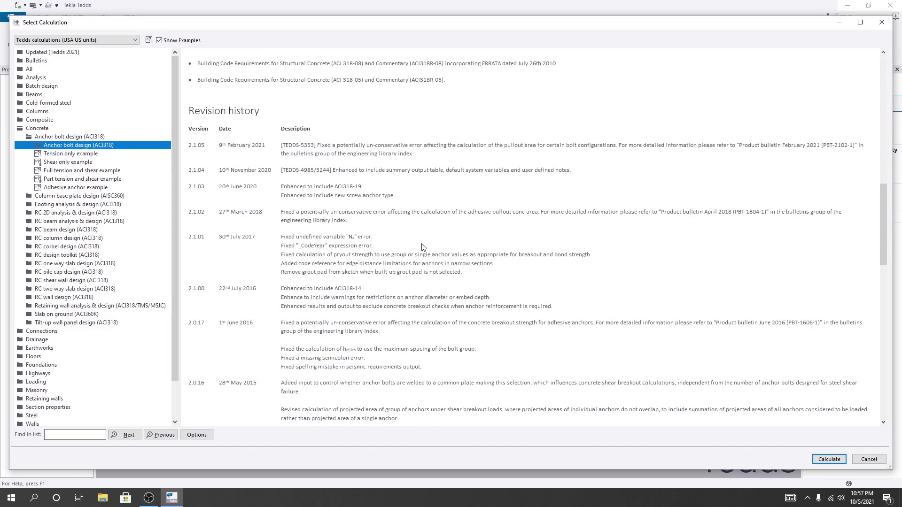
{"action": "scroll", "coordinate": [422, 247], "scroll_direction": "down", "scroll_amount": 15}
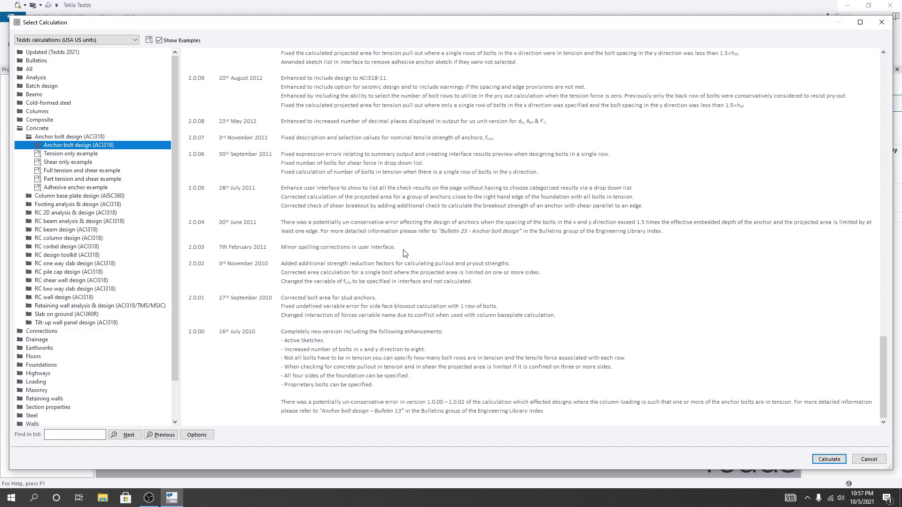
Examine the tension only, shear only, and full tension and shear examples of the anchor bolt design
{"action": "left_click", "coordinate": [70, 154]}
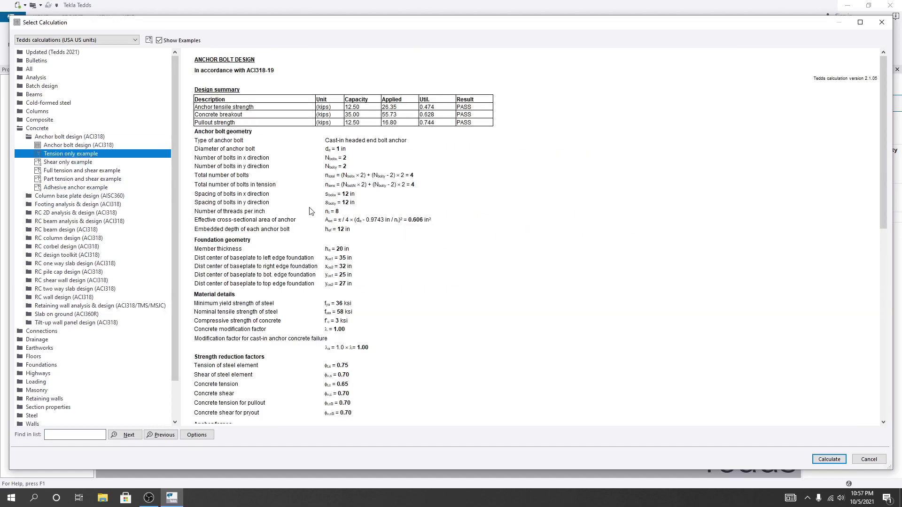
{"action": "scroll", "coordinate": [352, 217], "scroll_direction": "down", "scroll_amount": 15}
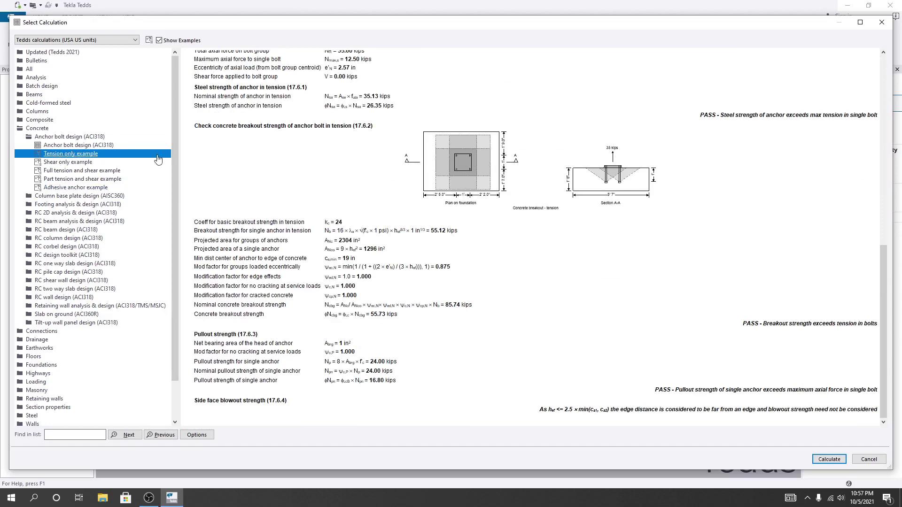
{"action": "left_click", "coordinate": [70, 163]}
{"action": "scroll", "coordinate": [382, 211], "scroll_direction": "down", "scroll_amount": 15}
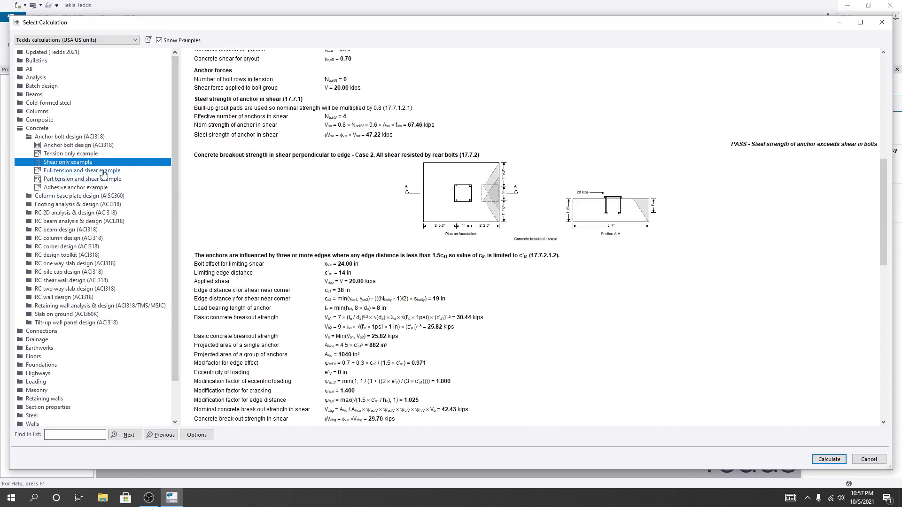
{"action": "left_click", "coordinate": [87, 172]}
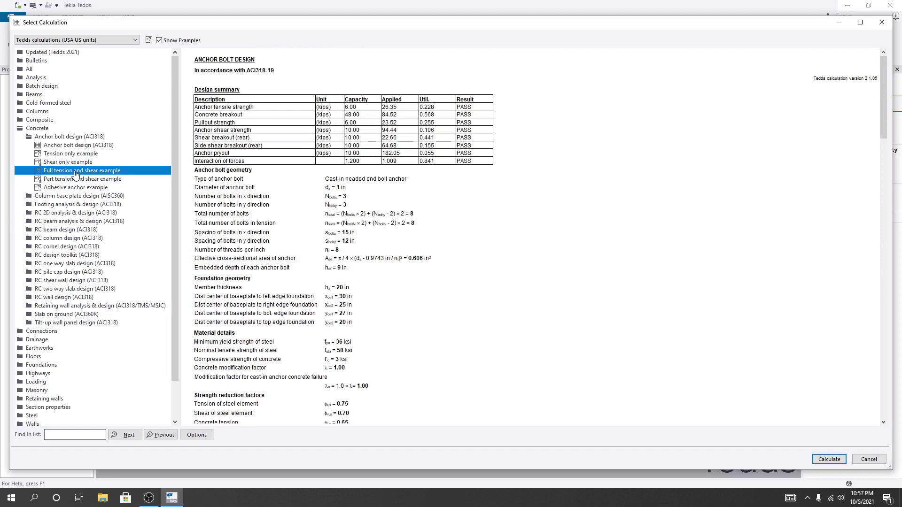
{"action": "scroll", "coordinate": [380, 229], "scroll_direction": "down", "scroll_amount": 5}
{"action": "scroll", "coordinate": [380, 229], "scroll_direction": "down", "scroll_amount": 5}
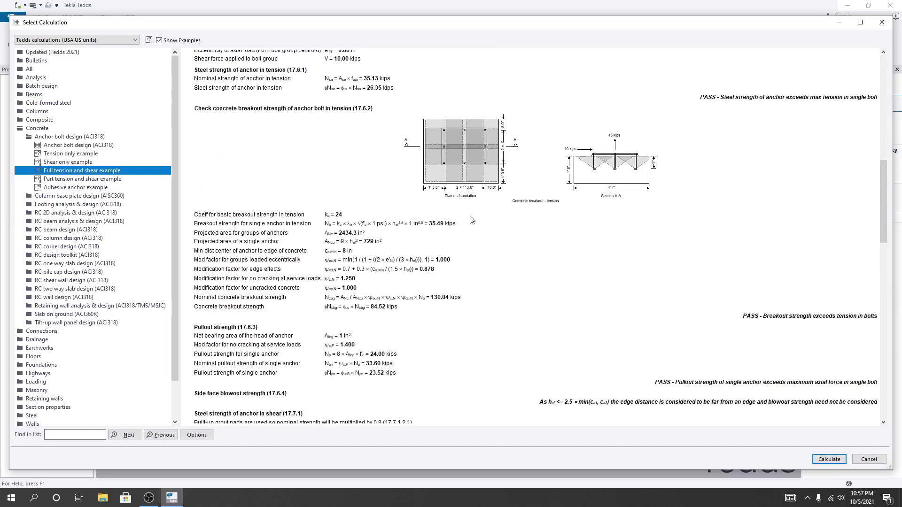
{"action": "scroll", "coordinate": [472, 220], "scroll_direction": "down", "scroll_amount": 9}
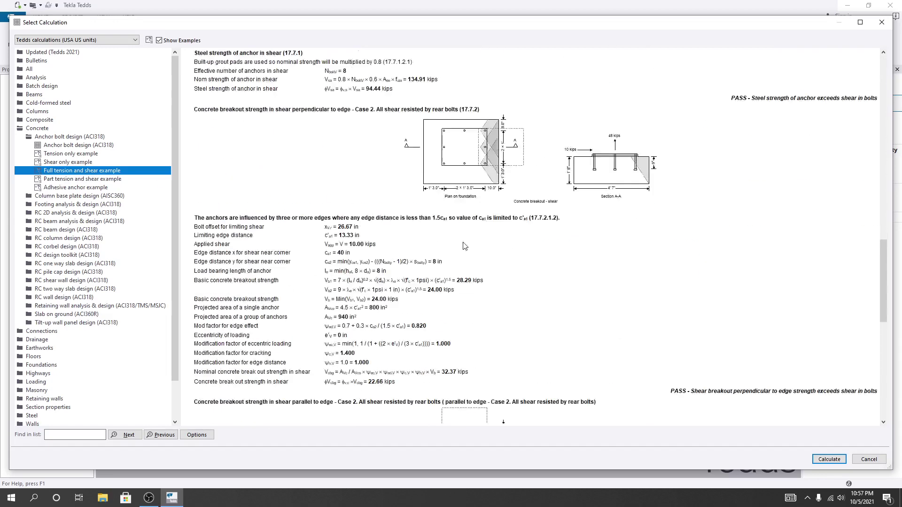
Examine the part tension and shear example and the adhesive anchor example of the anchor bolt design
{"action": "left_click", "coordinate": [86, 181]}
{"action": "scroll", "coordinate": [376, 230], "scroll_direction": "down", "scroll_amount": 12}
{"action": "scroll", "coordinate": [413, 230], "scroll_direction": "down", "scroll_amount": 2}
{"action": "scroll", "coordinate": [413, 230], "scroll_direction": "down", "scroll_amount": 5}
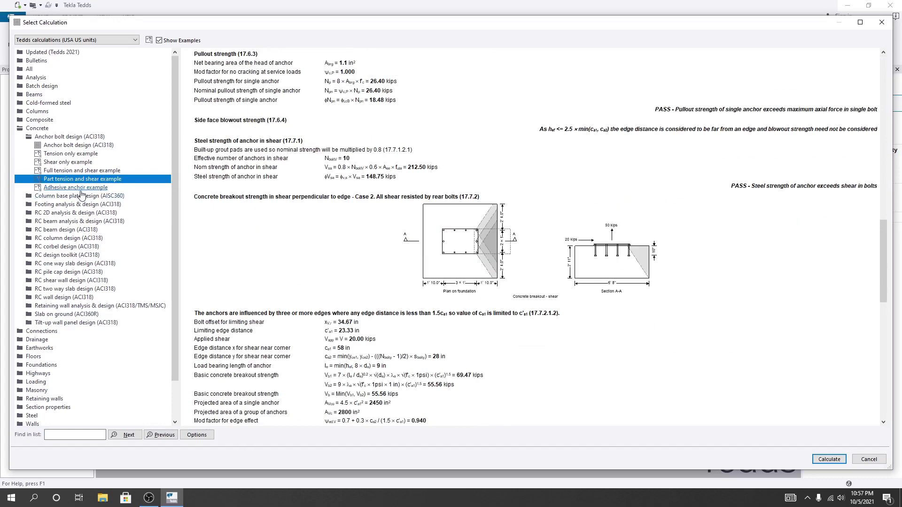
{"action": "left_click", "coordinate": [77, 187]}
{"action": "scroll", "coordinate": [421, 213], "scroll_direction": "down", "scroll_amount": 12}
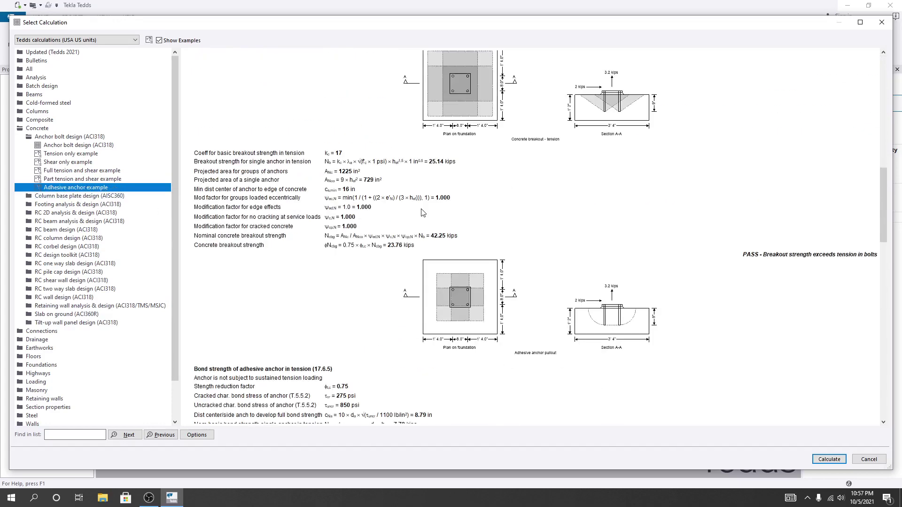
{"action": "scroll", "coordinate": [421, 212], "scroll_direction": "down", "scroll_amount": 10}
{"action": "scroll", "coordinate": [422, 213], "scroll_direction": "up", "scroll_amount": 15}
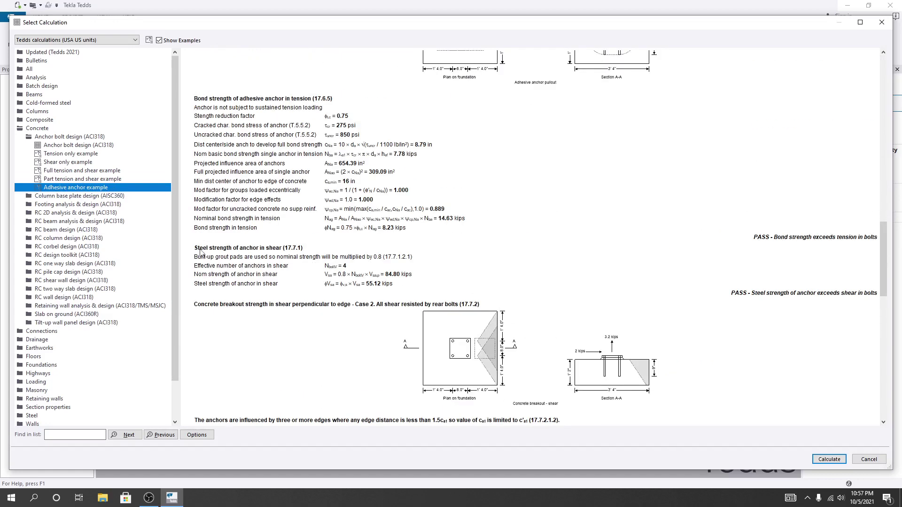
Review the assumptions and code references of Anchor bolt design (ACI318) and launch that calculation
{"action": "left_click", "coordinate": [78, 146]}
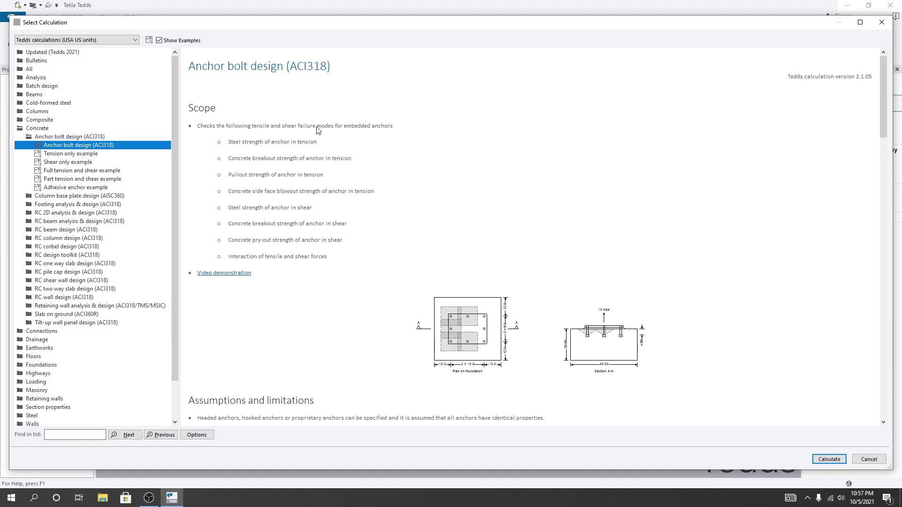
{"action": "scroll", "coordinate": [311, 256], "scroll_direction": "down", "scroll_amount": 6}
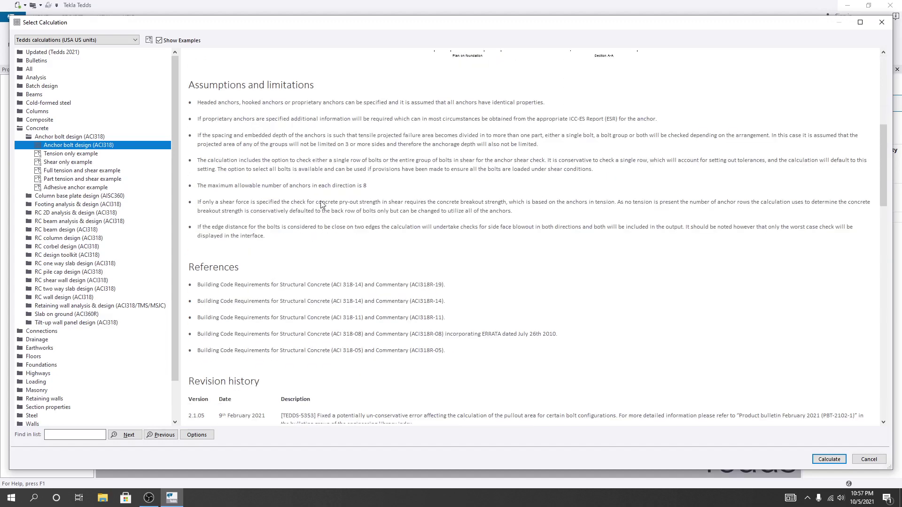
{"action": "scroll", "coordinate": [337, 240], "scroll_direction": "down", "scroll_amount": 1}
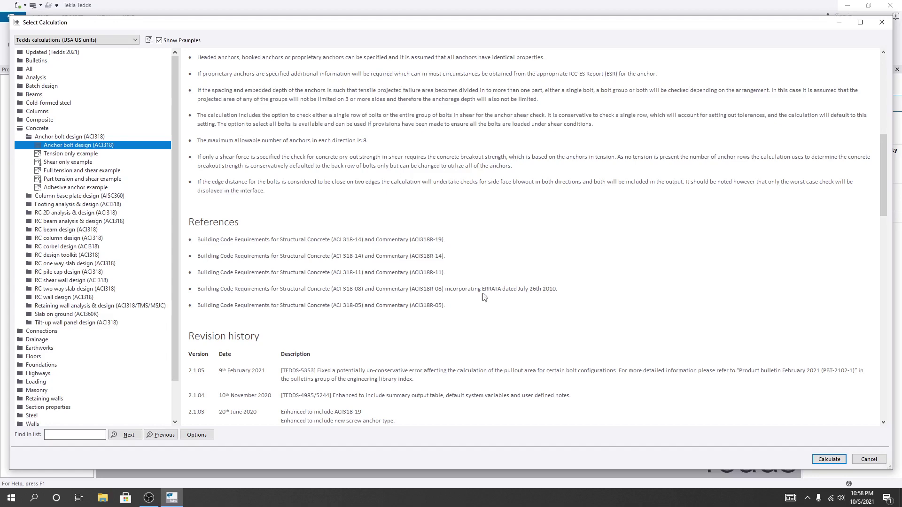
{"action": "left_click", "coordinate": [834, 460]}
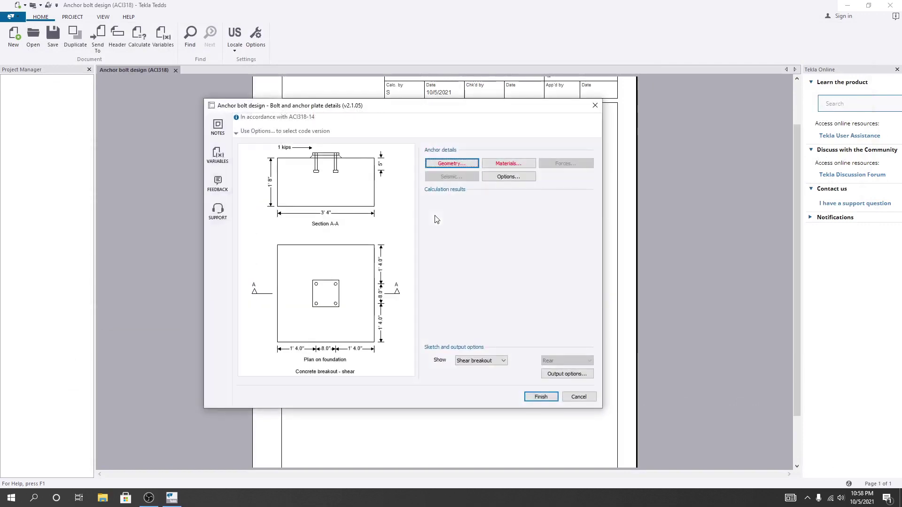
{"action": "left_click_drag", "start_coordinate": [416, 107], "coordinate": [416, 98]}
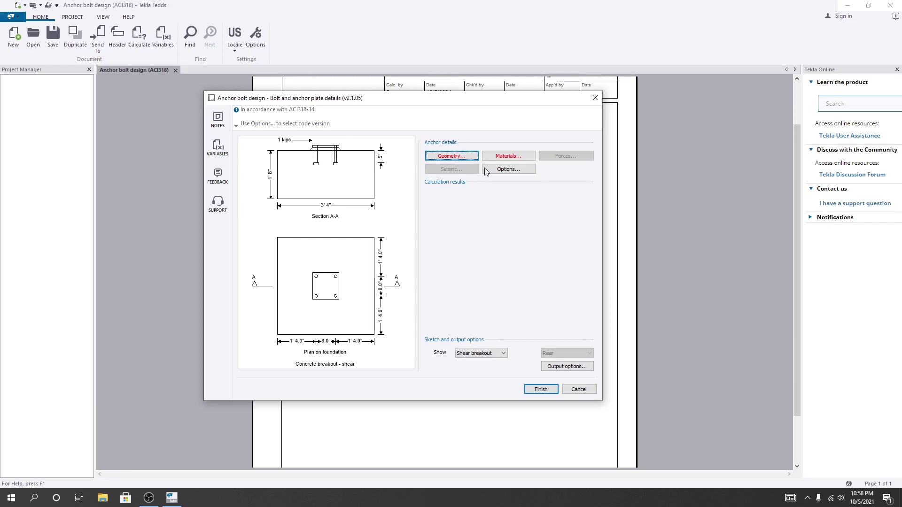
{"action": "left_click", "coordinate": [489, 355]}
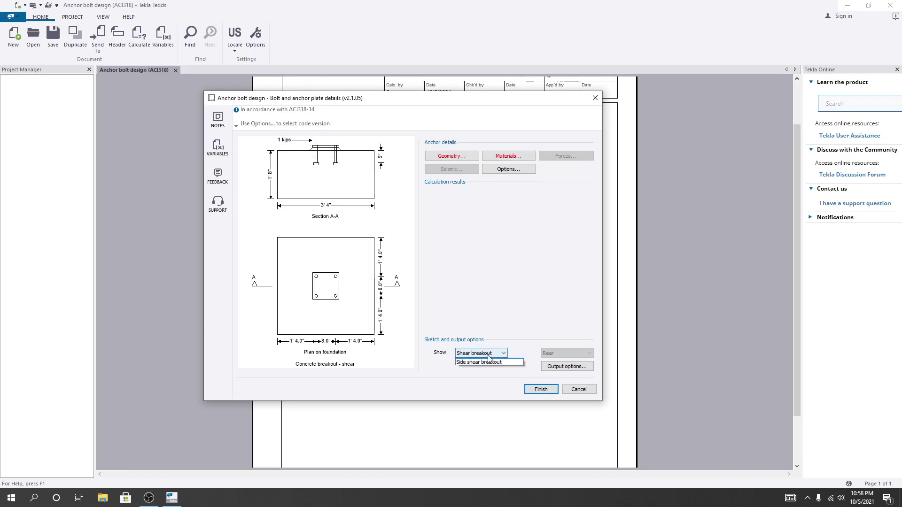
{"action": "left_click", "coordinate": [441, 344]}
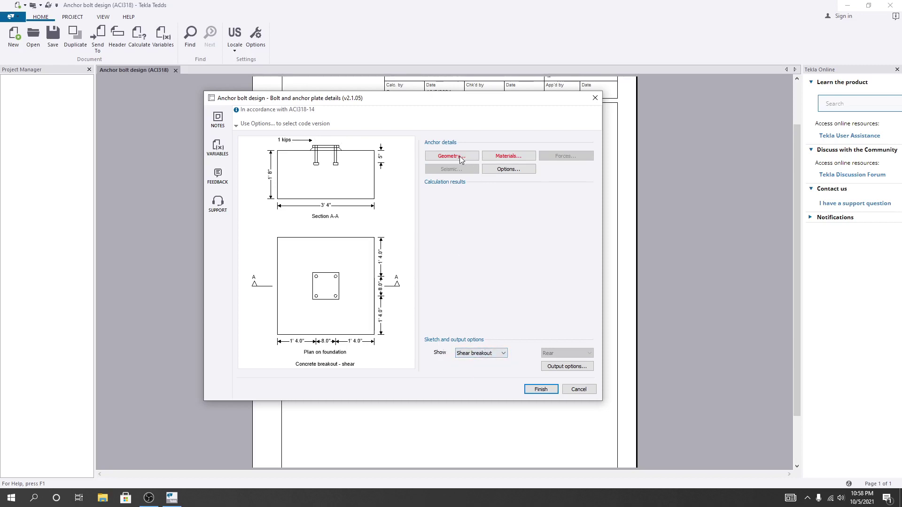
Open the anchor geometry settings and look through the available anchor counts for the x-direction
{"action": "left_click", "coordinate": [454, 157]}
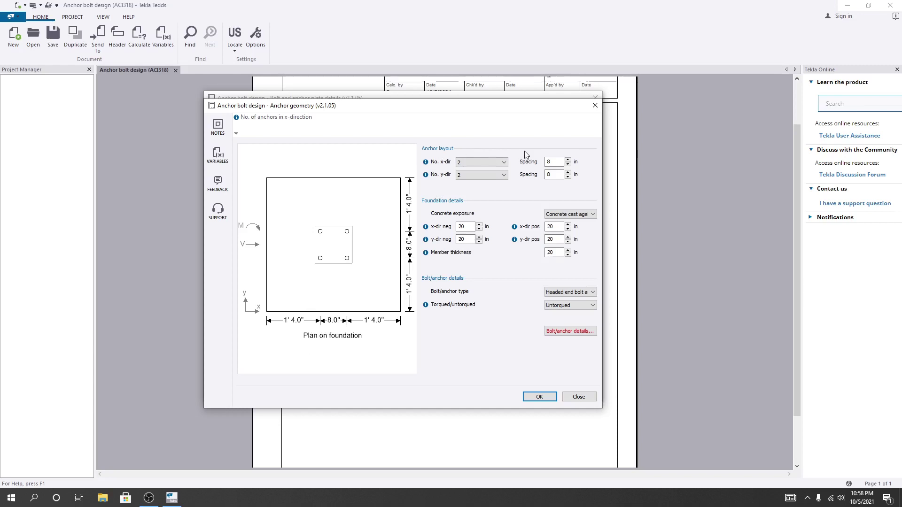
{"action": "left_click", "coordinate": [501, 163]}
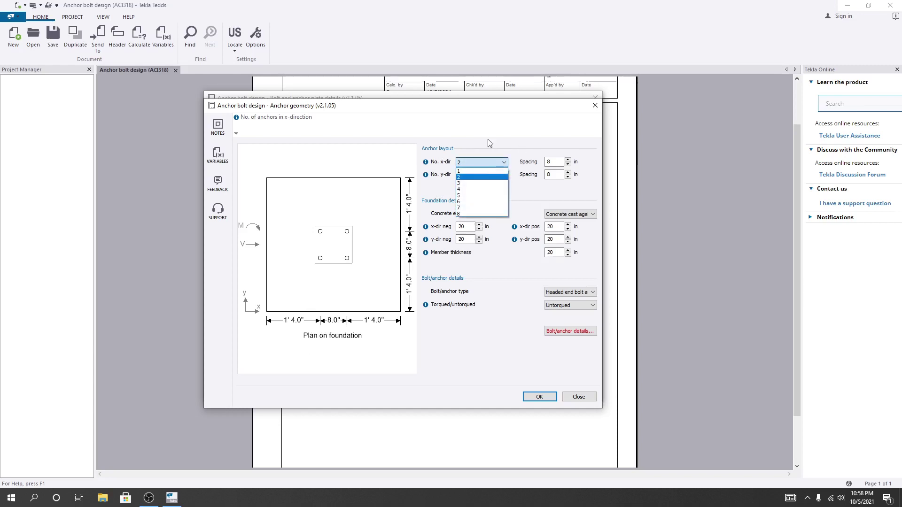
{"action": "left_click", "coordinate": [434, 159]}
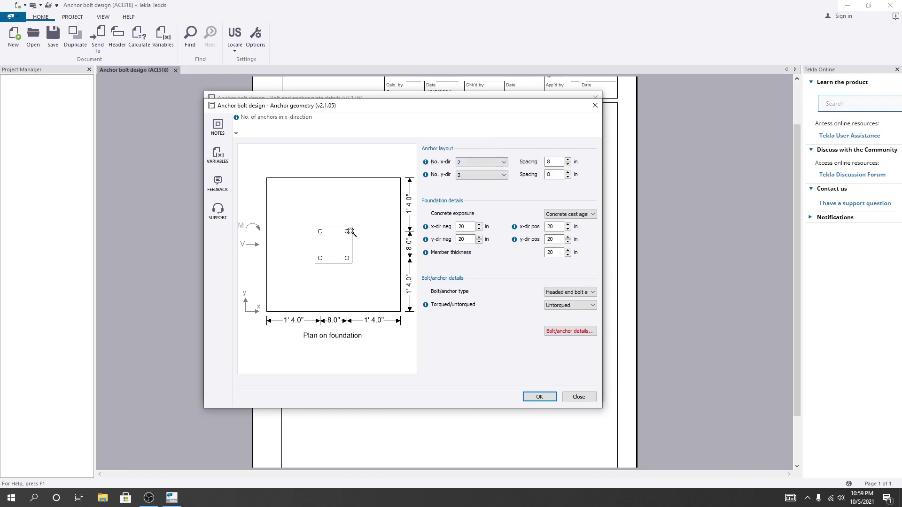
Try three anchors in both the x- and y-directions and return both counts to 2
{"action": "left_click", "coordinate": [497, 165]}
{"action": "left_click", "coordinate": [484, 184]}
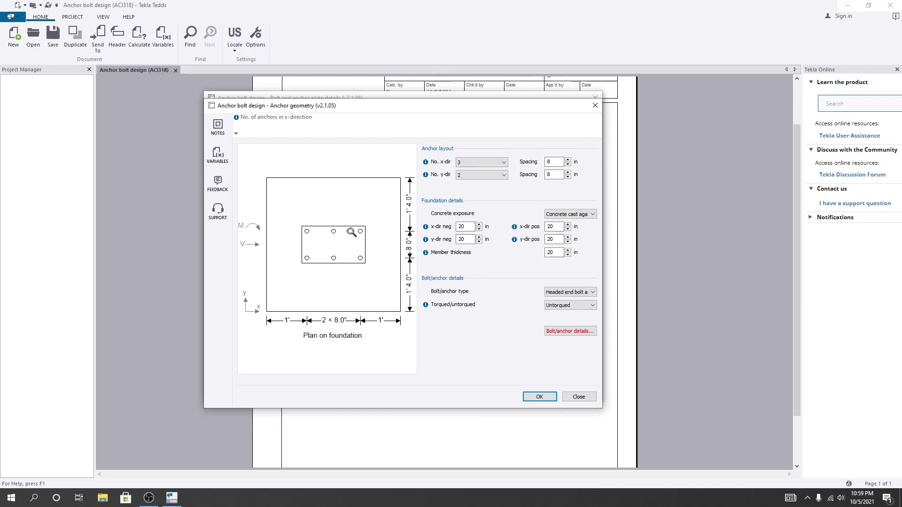
{"action": "left_click", "coordinate": [480, 177]}
{"action": "left_click", "coordinate": [475, 196]}
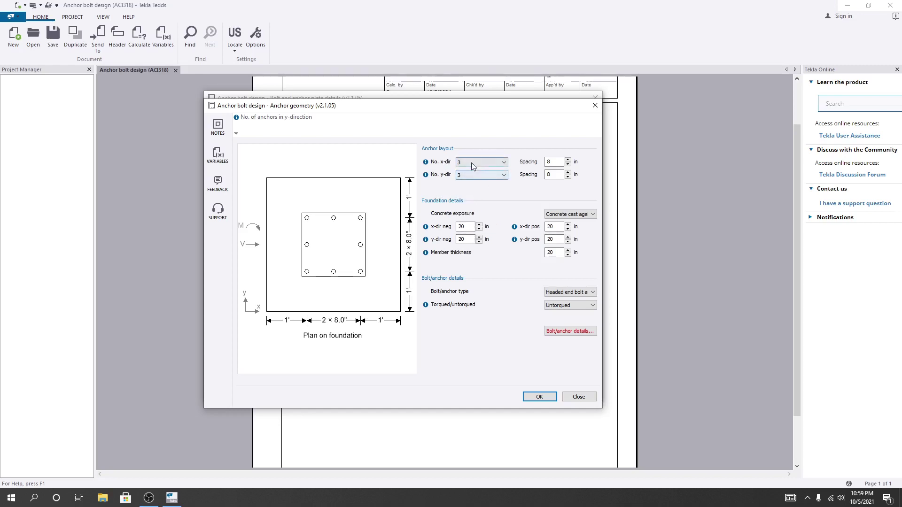
{"action": "left_click", "coordinate": [472, 162]}
{"action": "left_click", "coordinate": [474, 182]}
{"action": "left_click", "coordinate": [468, 175]}
{"action": "left_click", "coordinate": [462, 189]}
Set the anchor spacing to 10 in in both the x- and y-directions
{"action": "key", "text": "Tab"}
{"action": "key", "text": "Tab"}
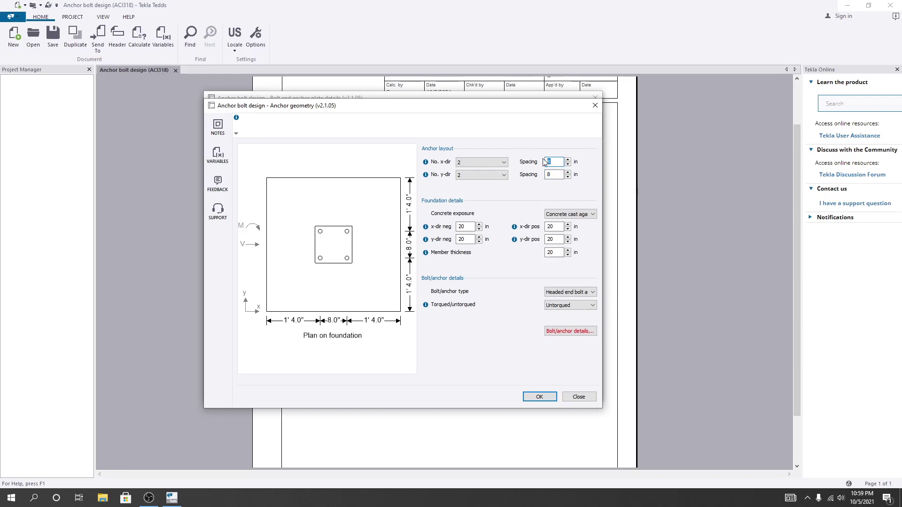
{"action": "type", "text": "10"}
{"action": "key", "text": "Tab"}
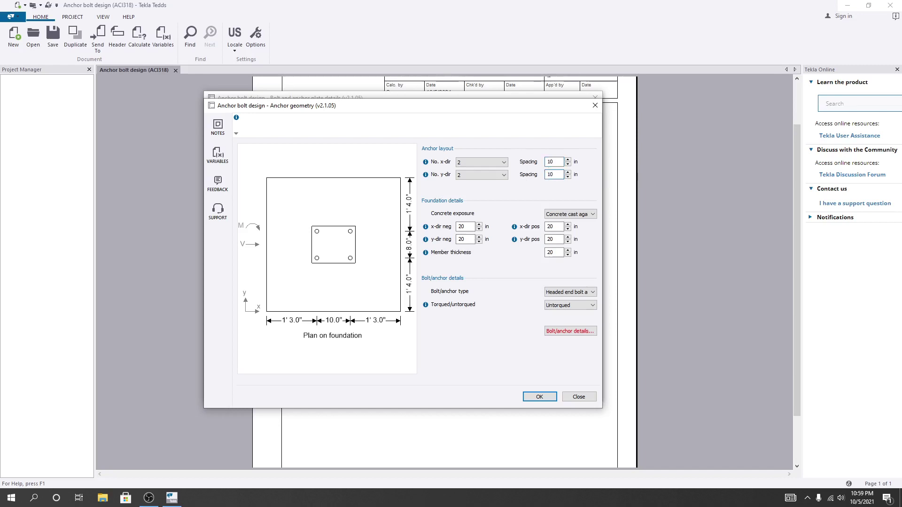
{"action": "type", "text": "10"}
{"action": "left_click", "coordinate": [552, 162]}
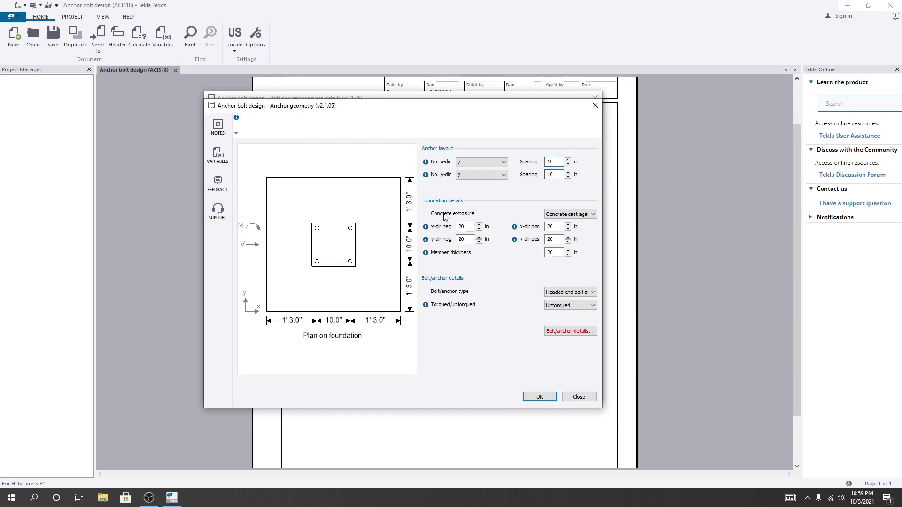
Choose concrete cast against and permanently exposed to earth as the exposure and check the definitions of the negative edge distances
{"action": "left_click", "coordinate": [565, 212]}
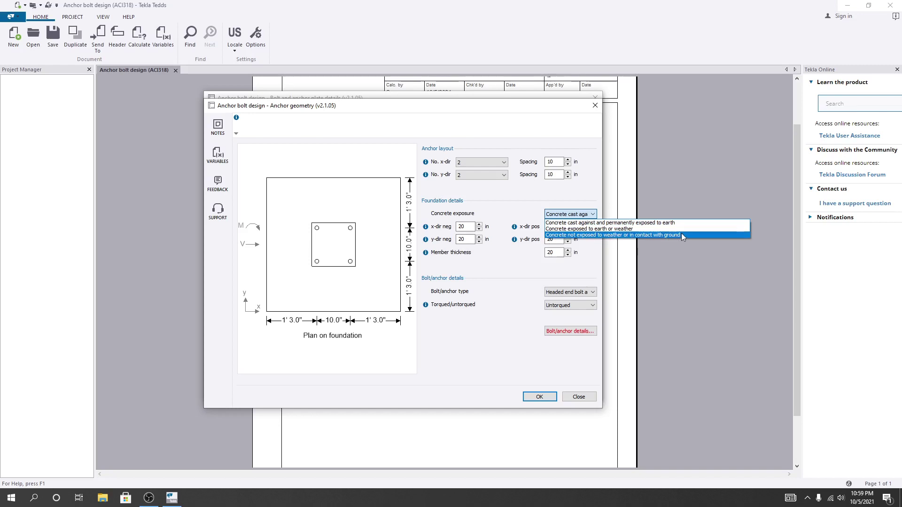
{"action": "left_click", "coordinate": [590, 222]}
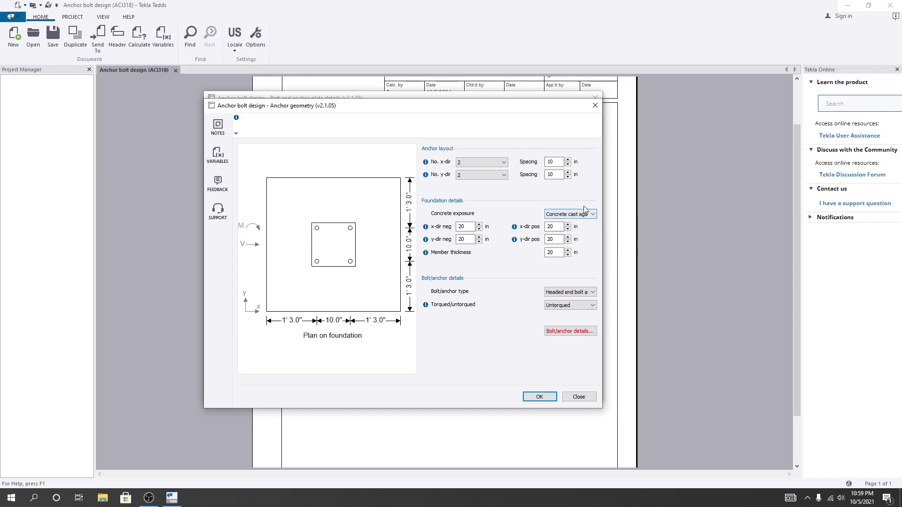
{"action": "left_click", "coordinate": [456, 227]}
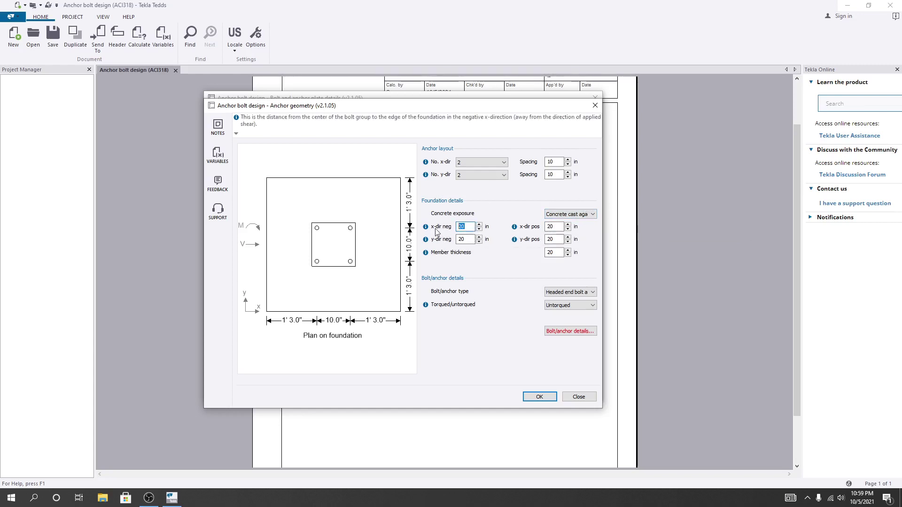
{"action": "left_click", "coordinate": [469, 238]}
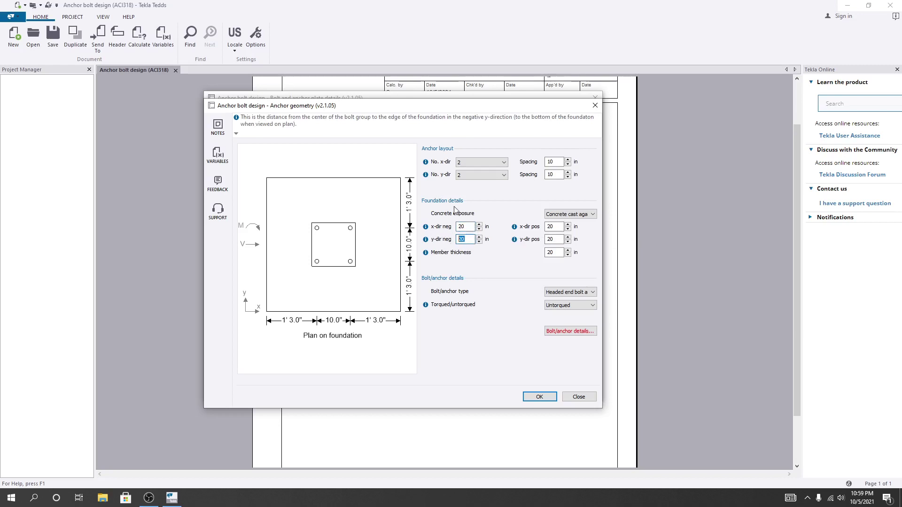
{"action": "left_click", "coordinate": [468, 226]}
{"action": "left_click", "coordinate": [468, 227]}
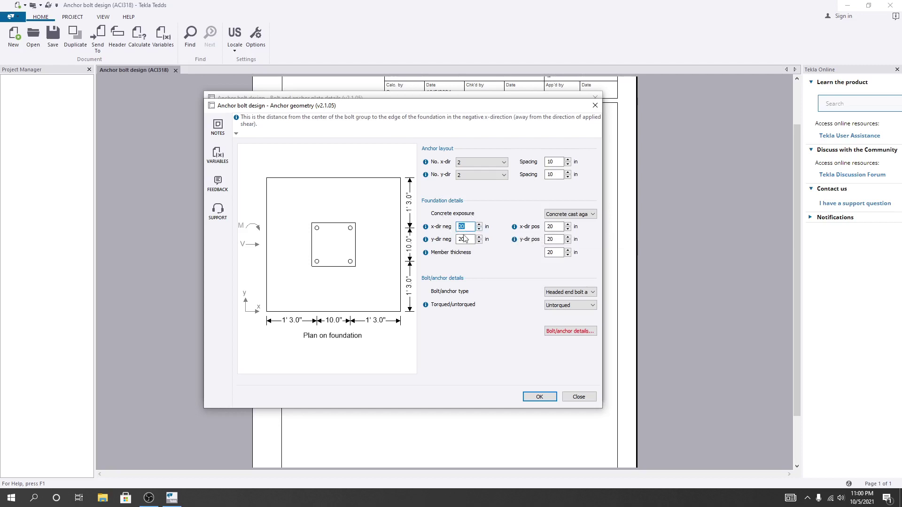
Set the foundation member thickness to 18 in
{"action": "double_click", "coordinate": [557, 253]}
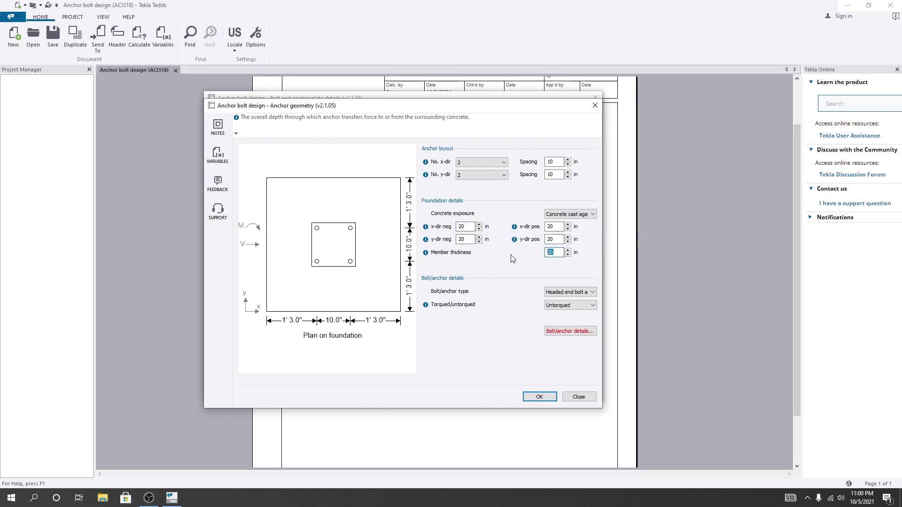
{"action": "type", "text": "18"}
{"action": "left_click", "coordinate": [558, 241]}
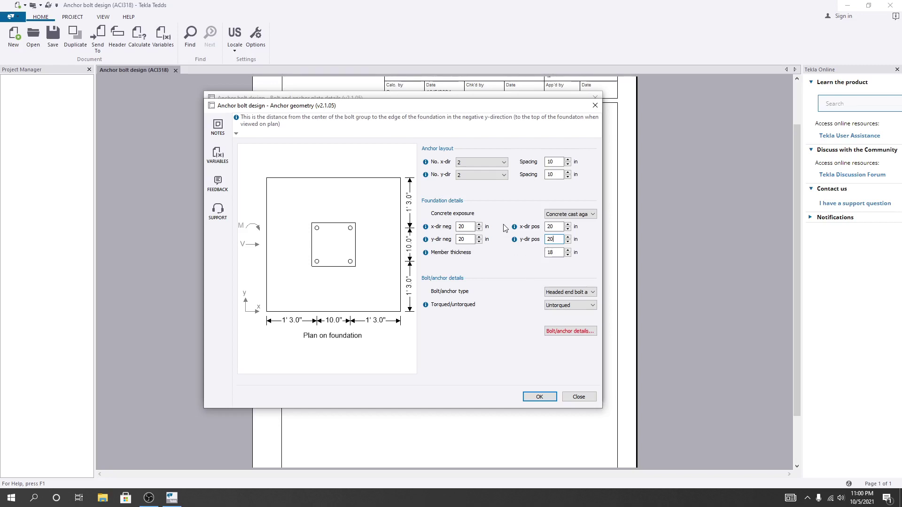
Set the foundation edge distances in the negative x- and y-directions to 15 in each
{"action": "left_click", "coordinate": [465, 227]}
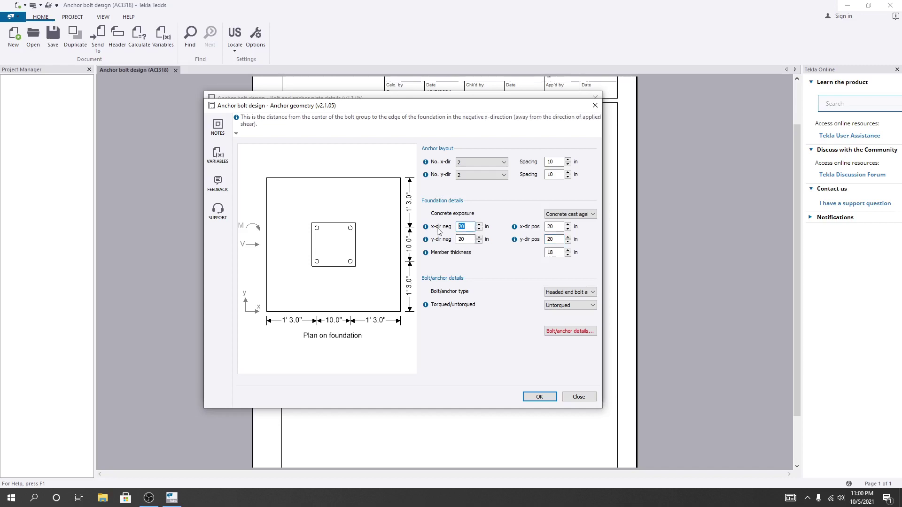
{"action": "type", "text": "15"}
{"action": "left_click", "coordinate": [465, 240]}
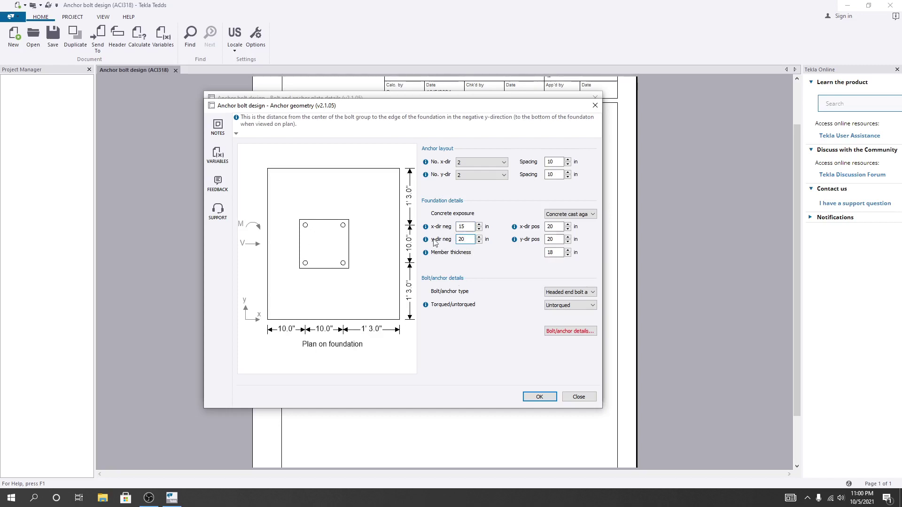
{"action": "double_click", "coordinate": [467, 239]}
{"action": "type", "text": "15"}
Set the foundation edge distances in the positive x- and y-directions to 15 in each
{"action": "left_click", "coordinate": [466, 227]}
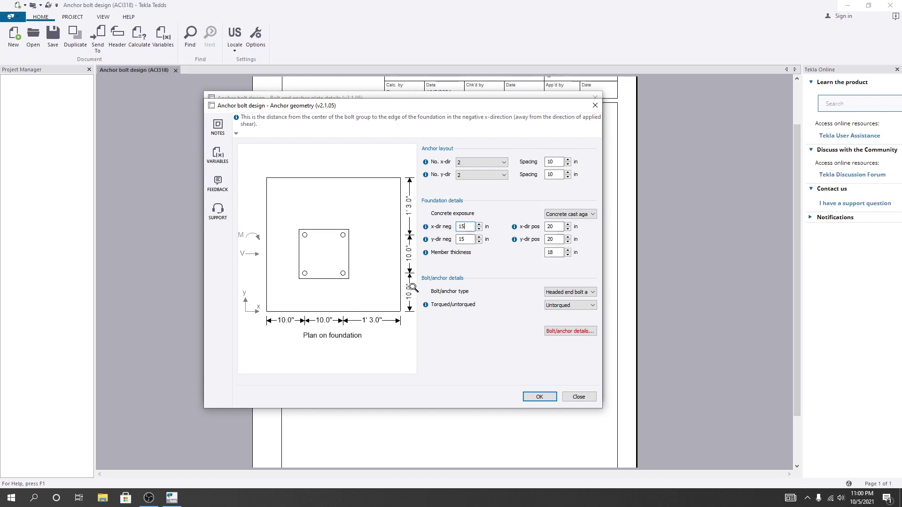
{"action": "key", "text": "Tab"}
{"action": "type", "text": "15"}
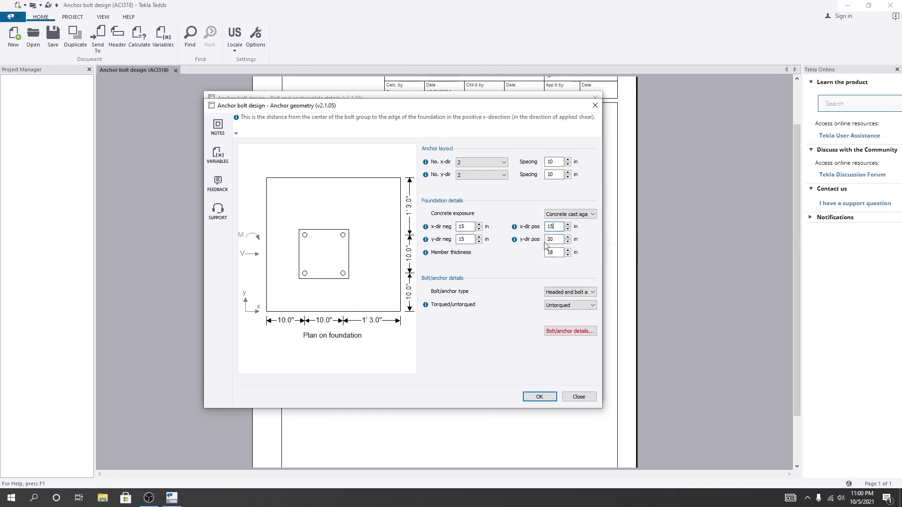
{"action": "key", "text": "Tab"}
{"action": "type", "text": "1"}
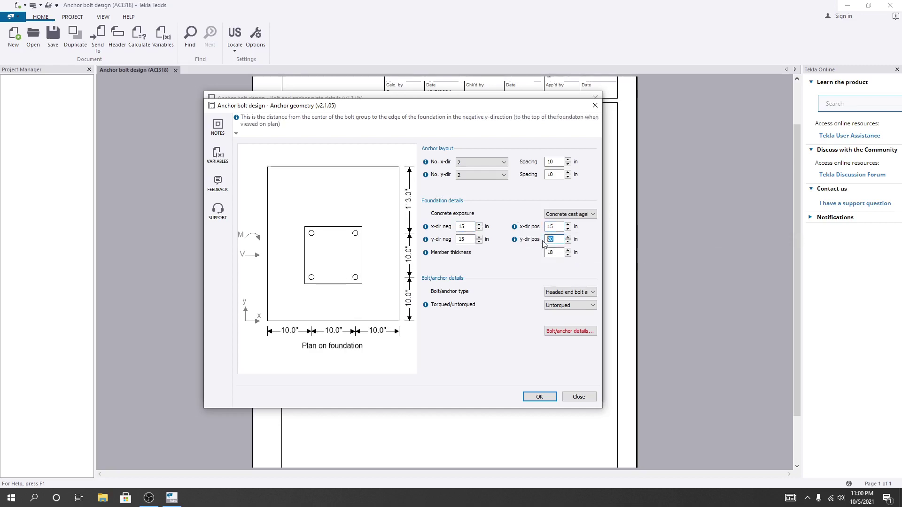
{"action": "left_click", "coordinate": [558, 226]}
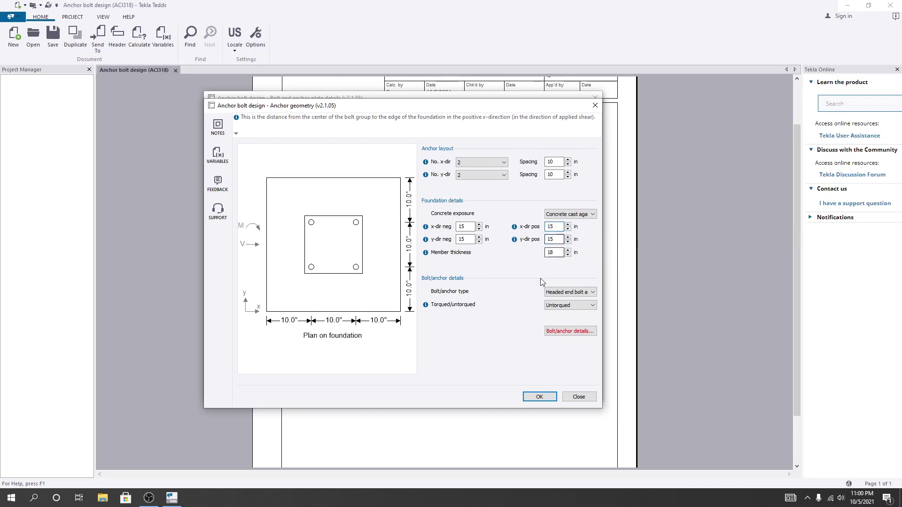
{"action": "left_click", "coordinate": [440, 228]}
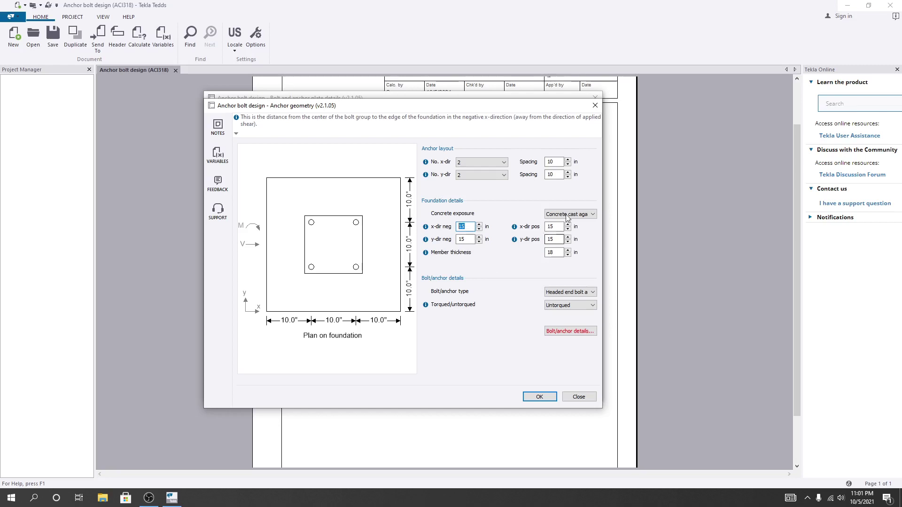
{"action": "left_click", "coordinate": [556, 163]}
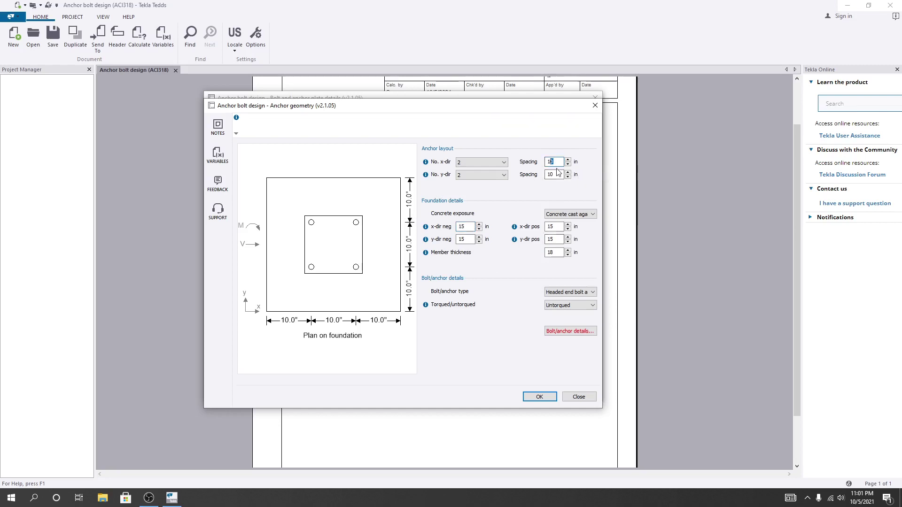
{"action": "left_click", "coordinate": [555, 175]}
{"action": "left_click", "coordinate": [465, 240]}
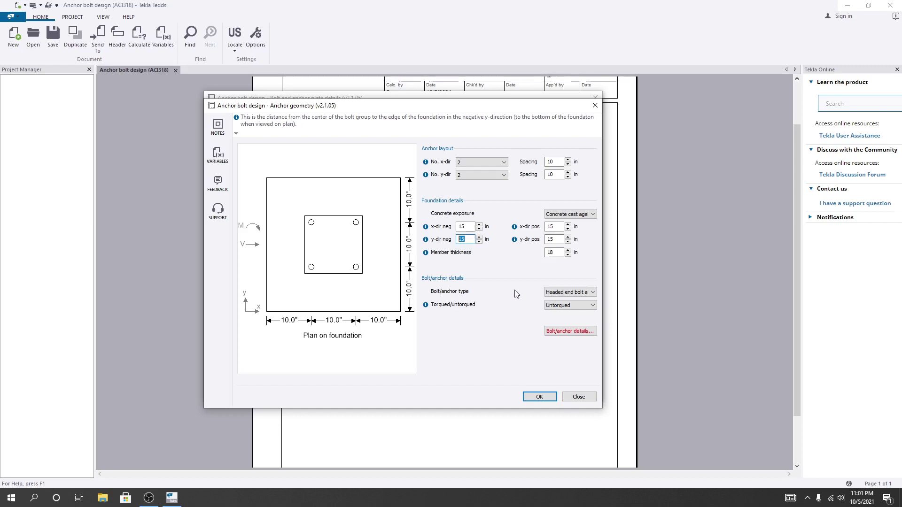
Look through the bolt/anchor types, choose Headed end bolt anchor and set the anchors to Torqued
{"action": "left_click", "coordinate": [550, 293]}
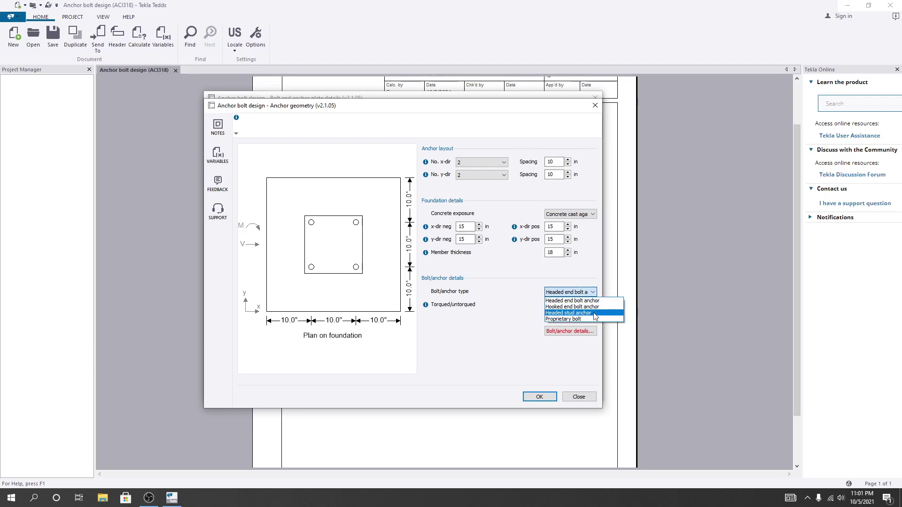
{"action": "left_click", "coordinate": [517, 317]}
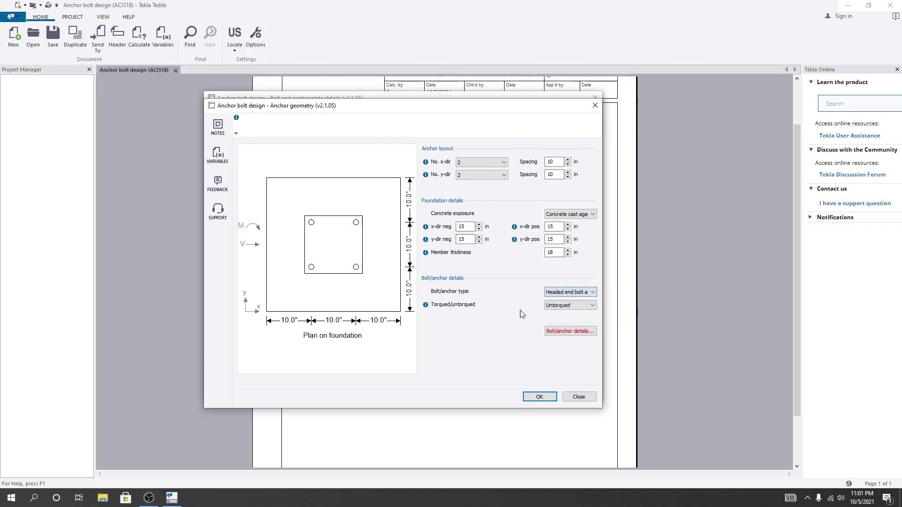
{"action": "left_click", "coordinate": [573, 293]}
{"action": "left_click", "coordinate": [580, 300]}
{"action": "left_click", "coordinate": [564, 306]}
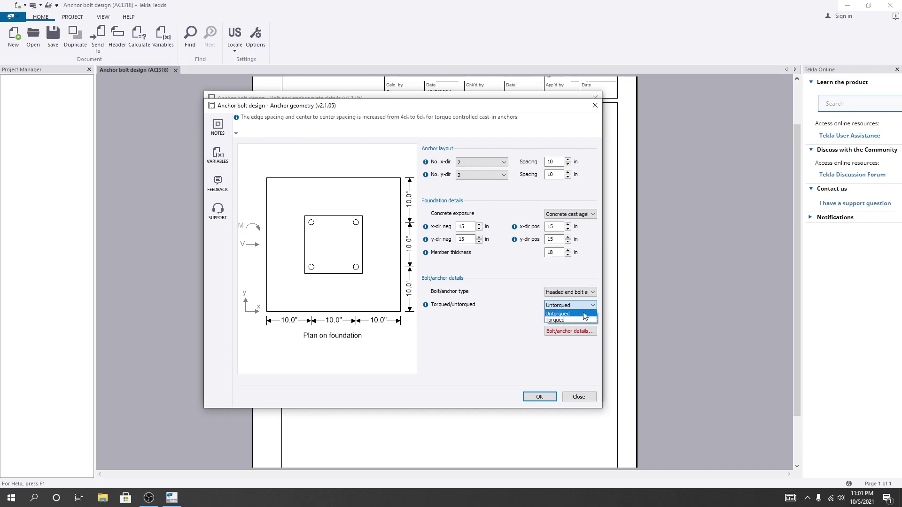
Open the bolt/anchor details, select a 1 in anchor bolt diameter and leave the threads-per-inch adjustment off after trying it
{"action": "left_click", "coordinate": [569, 333]}
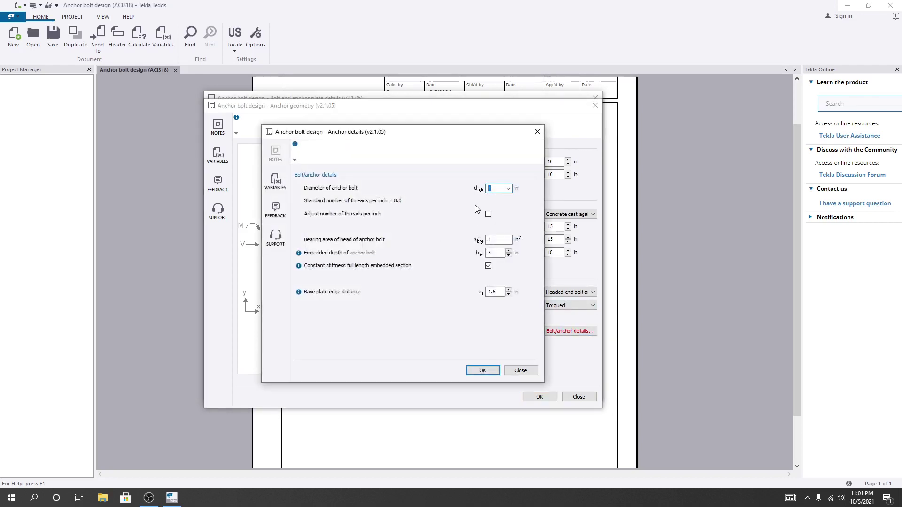
{"action": "left_click", "coordinate": [508, 189]}
{"action": "left_click", "coordinate": [495, 189]}
{"action": "left_click", "coordinate": [508, 188]}
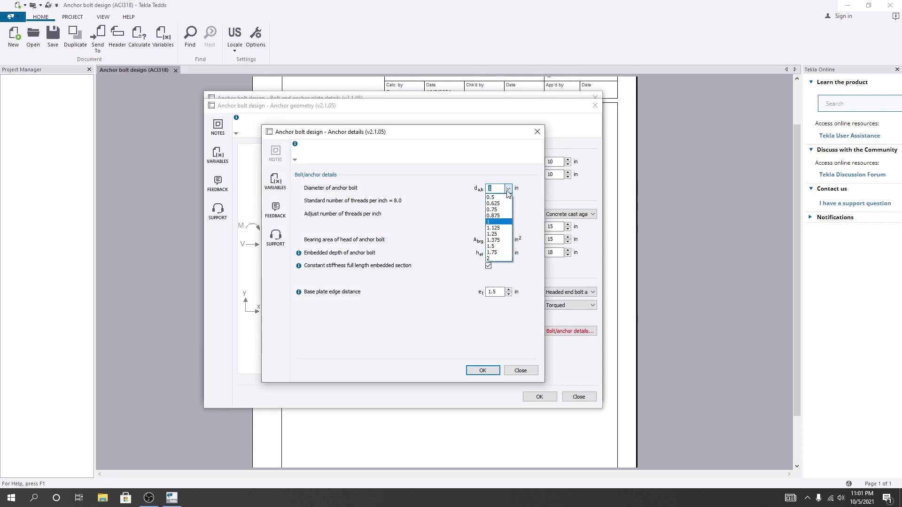
{"action": "left_click", "coordinate": [497, 222]}
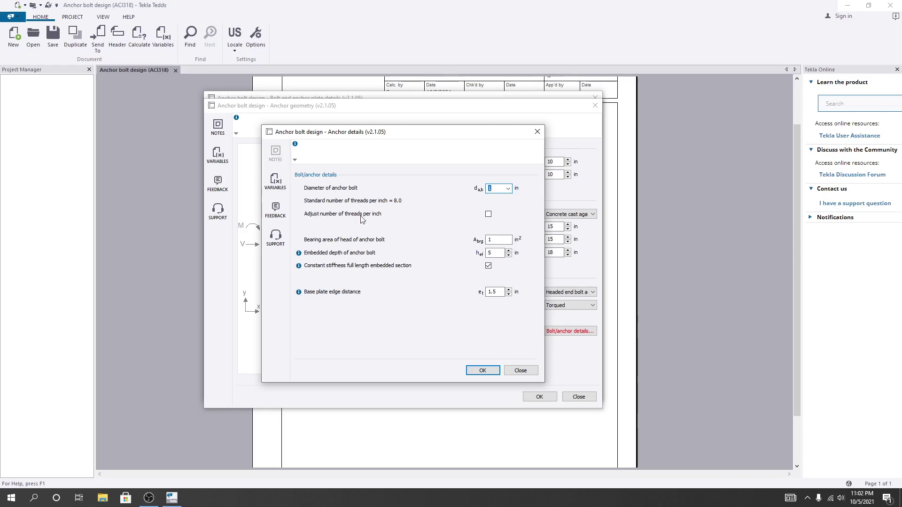
{"action": "left_click", "coordinate": [488, 215]}
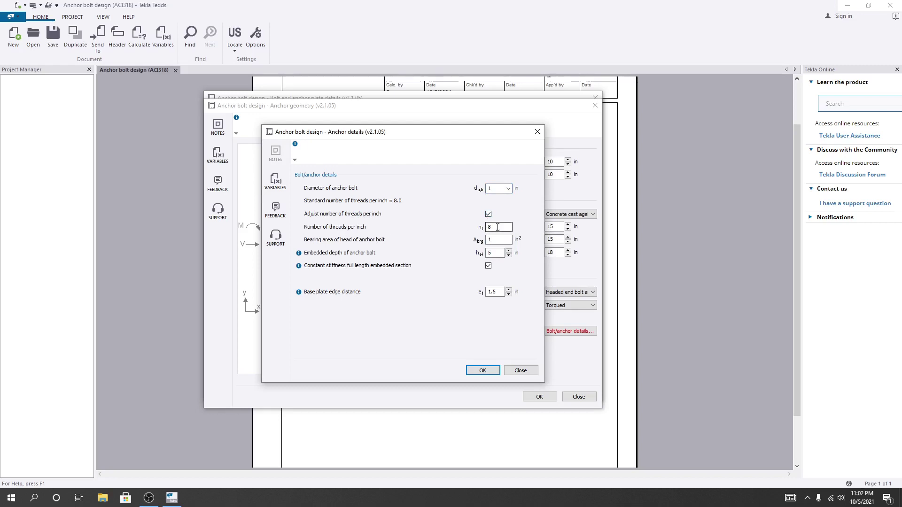
{"action": "left_click", "coordinate": [489, 215]}
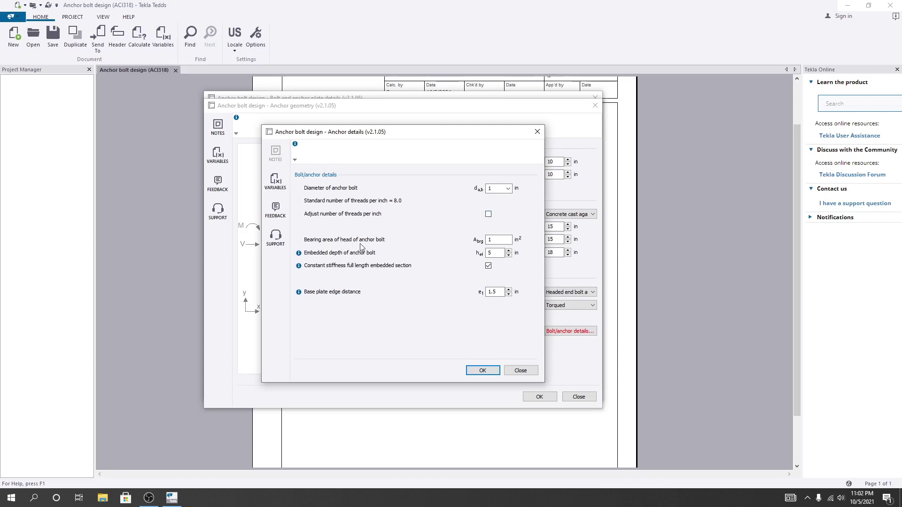
Check the bearing area, embedded depth and base plate edge distance, keep constant stiffness enabled, and accept the anchor details and geometry
{"action": "double_click", "coordinate": [499, 241]}
{"action": "left_click_drag", "start_coordinate": [492, 240], "coordinate": [470, 241]}
{"action": "left_click", "coordinate": [504, 243]}
{"action": "double_click", "coordinate": [507, 254]}
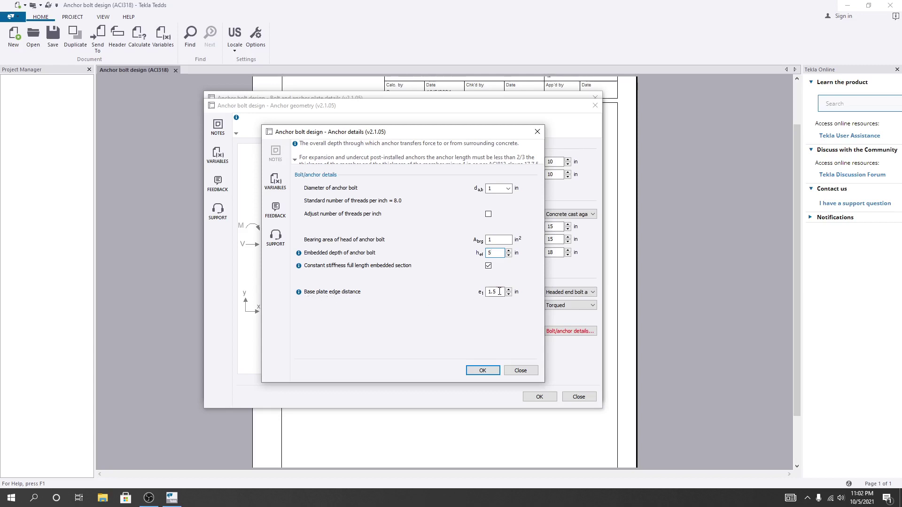
{"action": "left_click_drag", "start_coordinate": [500, 292], "coordinate": [492, 292]}
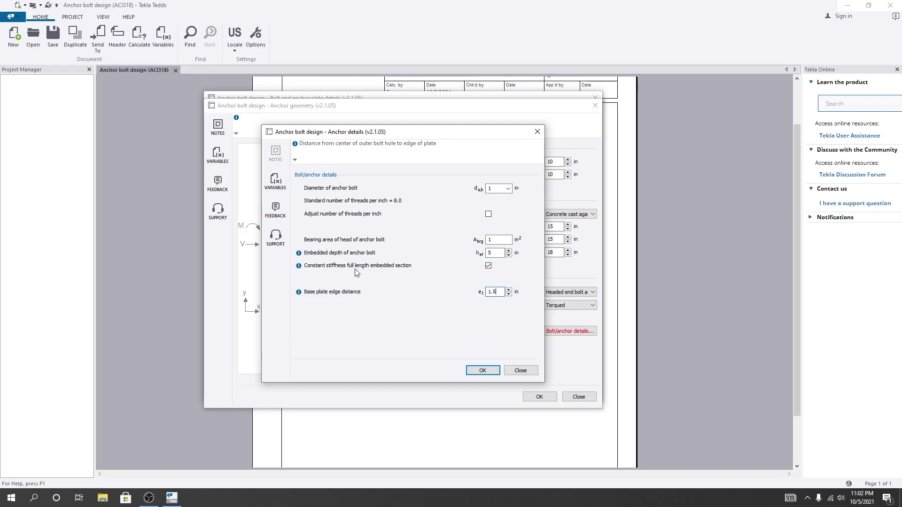
{"action": "left_click", "coordinate": [488, 265]}
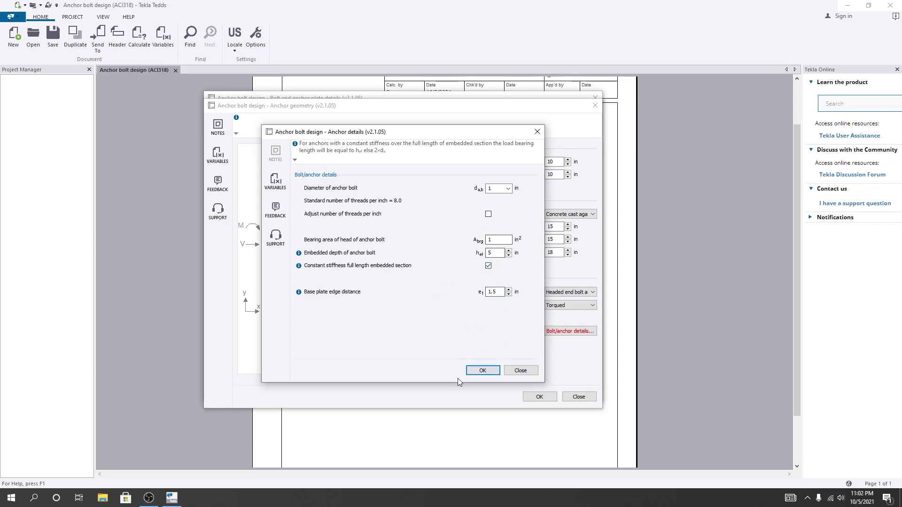
{"action": "left_click", "coordinate": [480, 370]}
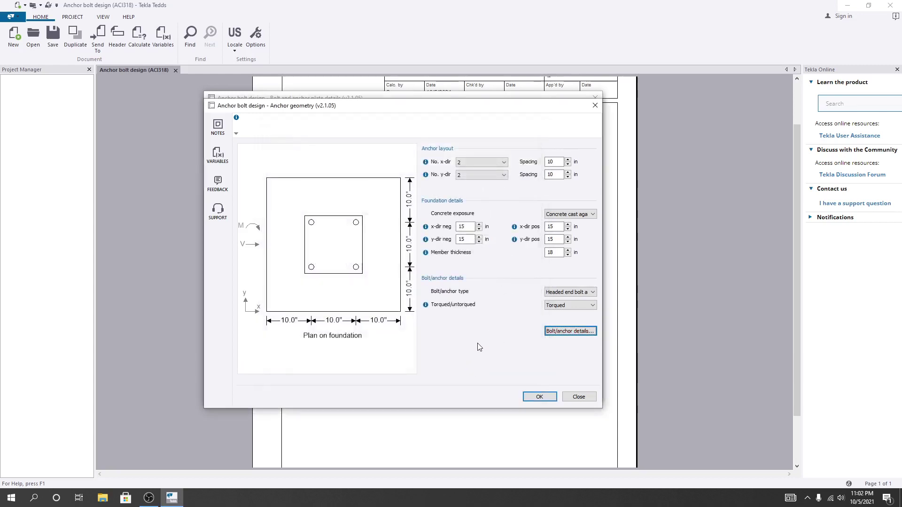
{"action": "left_click", "coordinate": [536, 398]}
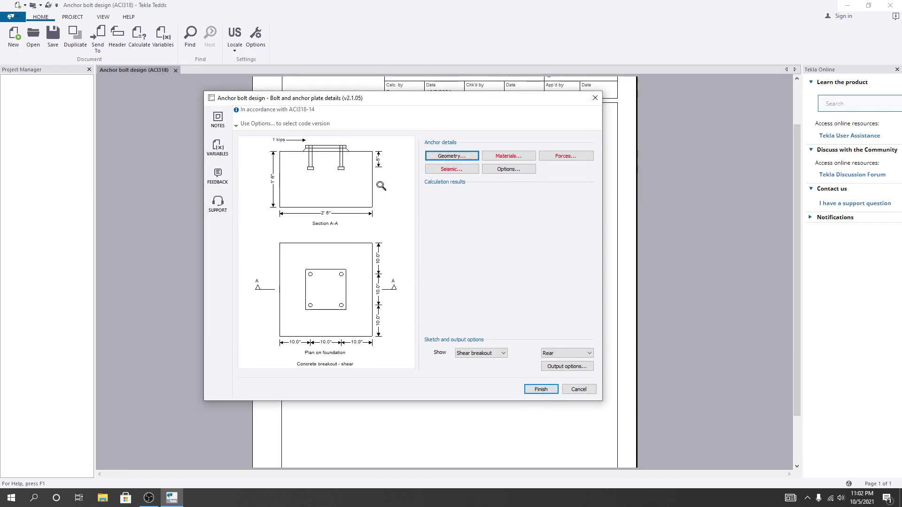
Reopen the anchor geometry and change the bolt/anchor type to Hooked end bolt anchor
{"action": "left_click", "coordinate": [452, 156]}
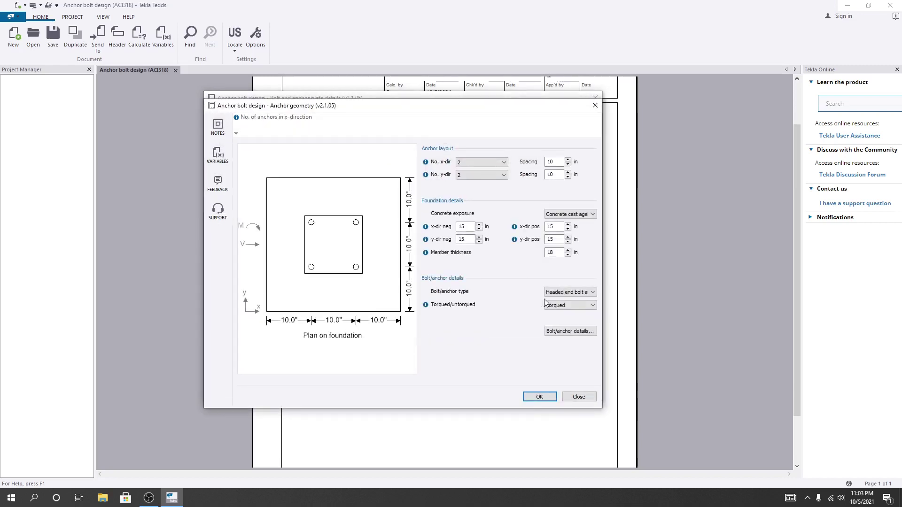
{"action": "left_click", "coordinate": [567, 292]}
{"action": "left_click", "coordinate": [568, 311]}
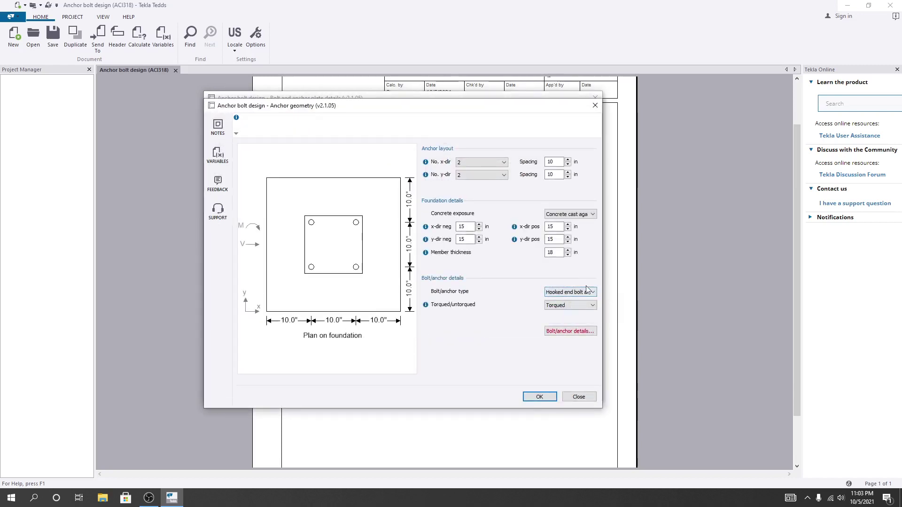
Open the hooked anchor's bolt/anchor details, try to accept them, and check the embedded depth, embedded end dimension and base plate edge distance
{"action": "left_click", "coordinate": [576, 332]}
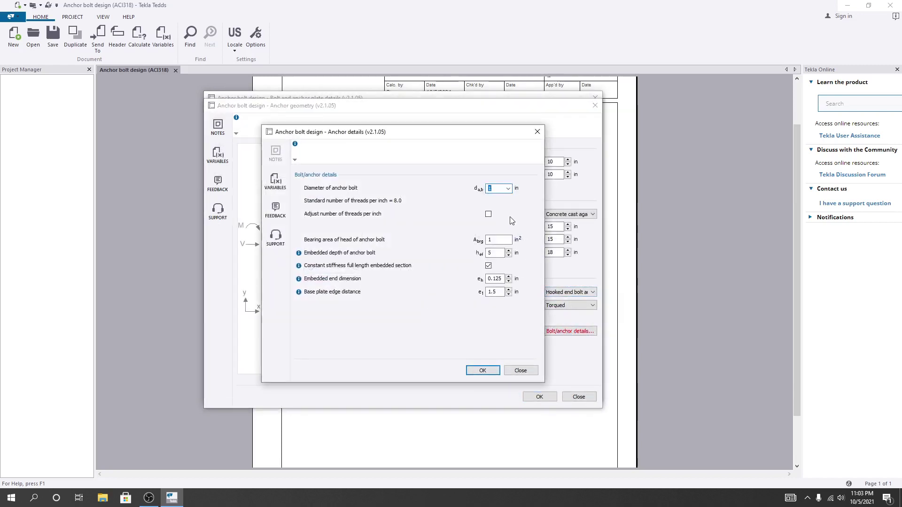
{"action": "left_click", "coordinate": [483, 371]}
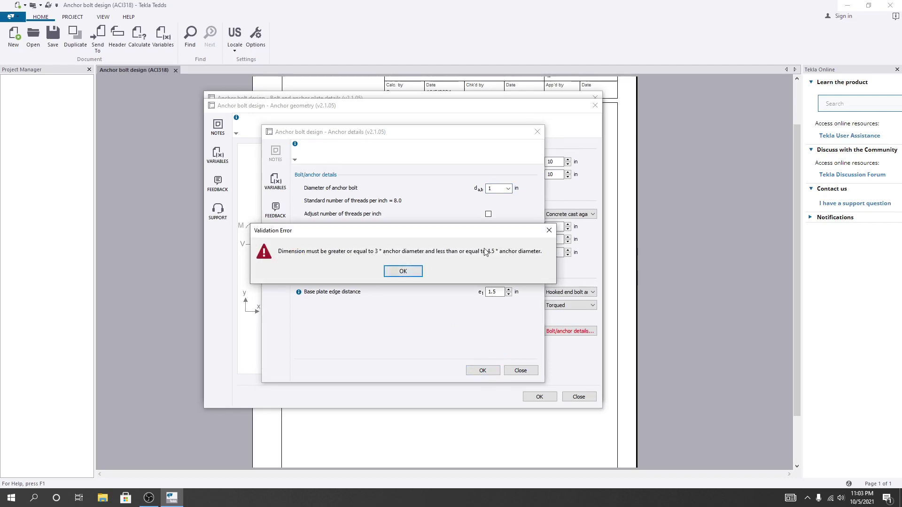
{"action": "left_click", "coordinate": [406, 275]}
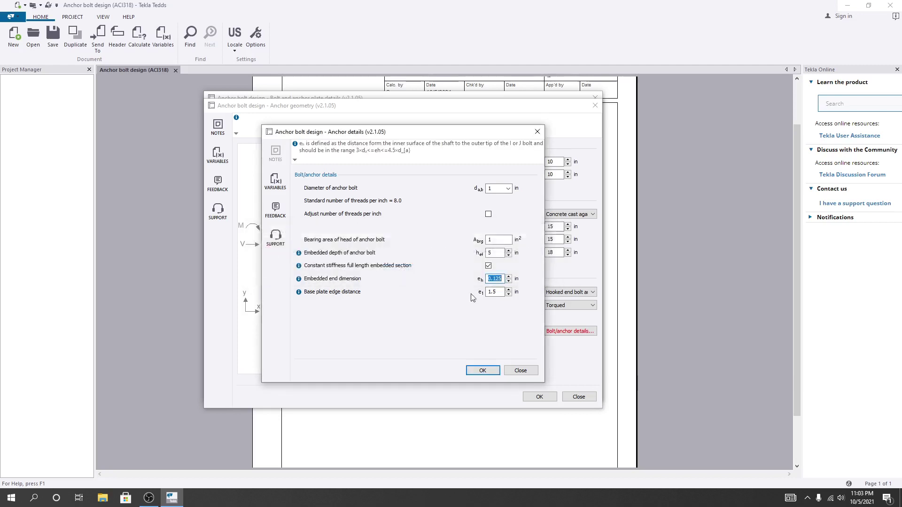
{"action": "left_click", "coordinate": [497, 253]}
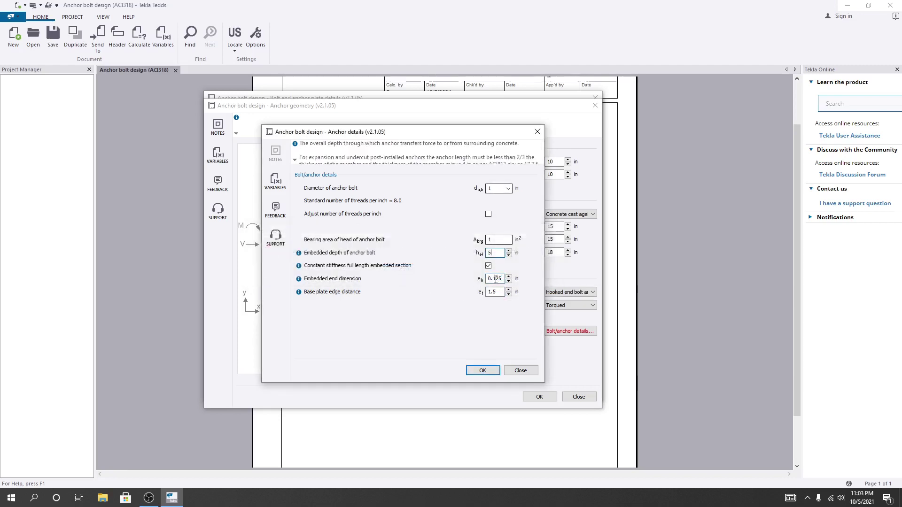
{"action": "left_click", "coordinate": [489, 292]}
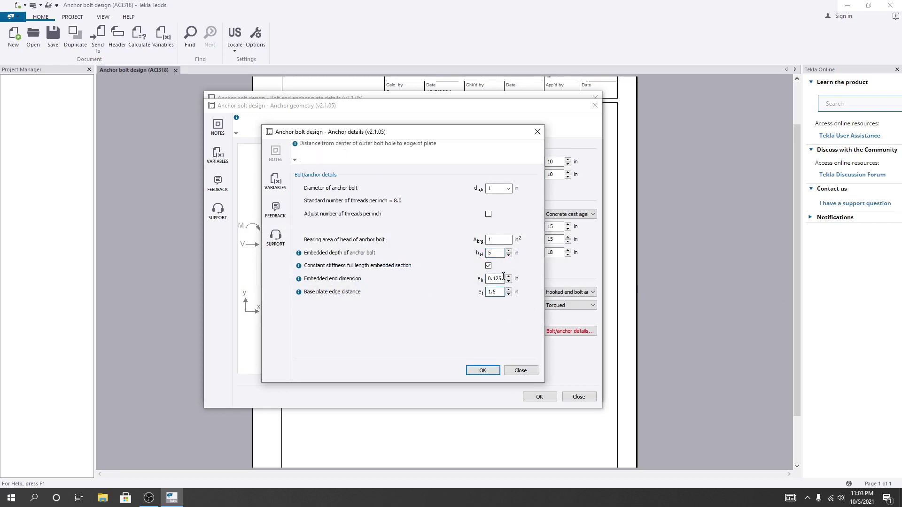
{"action": "left_click", "coordinate": [501, 279]}
{"action": "left_click", "coordinate": [495, 252]}
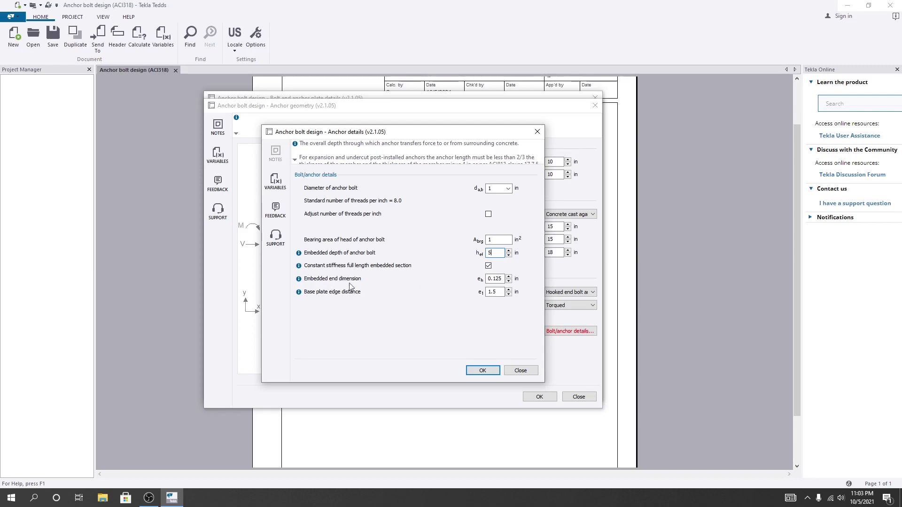
{"action": "left_click", "coordinate": [502, 279]}
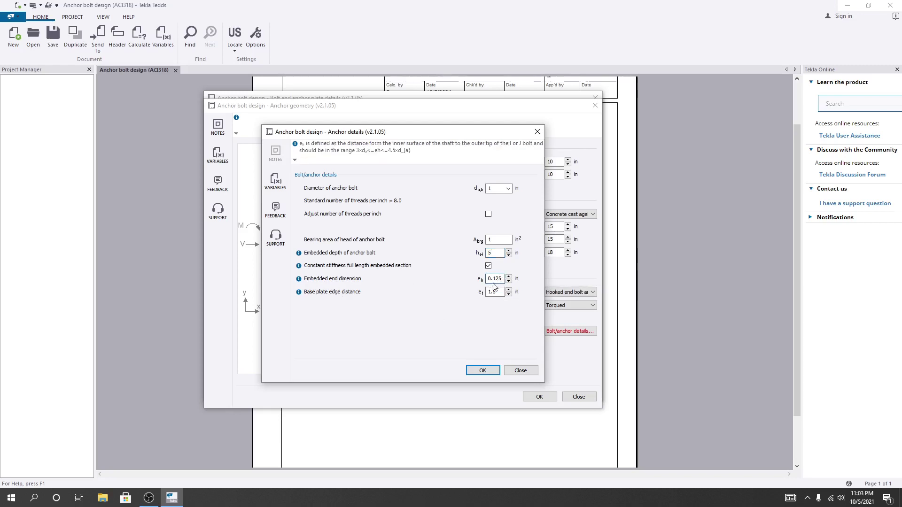
Check the allowed range for the embedded end dimension, set it to 3 in, and accept the anchor details and geometry
{"action": "left_click", "coordinate": [483, 370]}
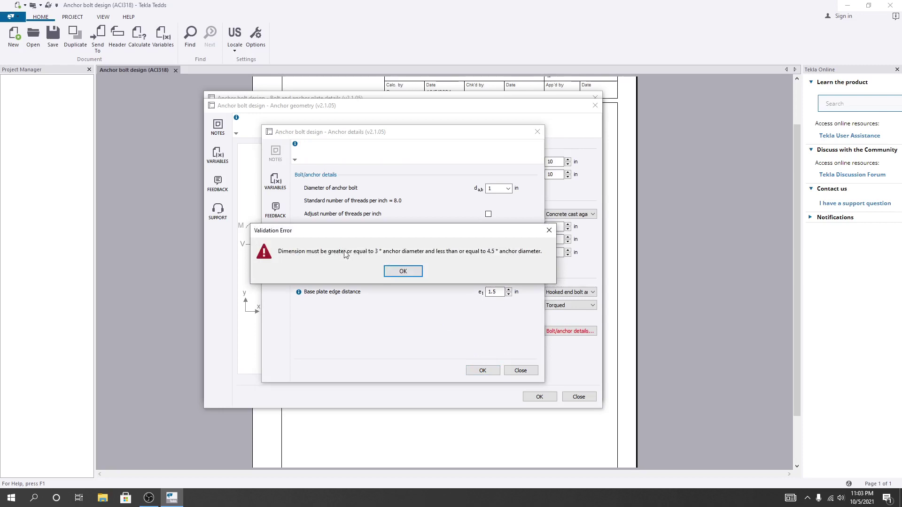
{"action": "left_click_drag", "start_coordinate": [387, 233], "coordinate": [370, 197]}
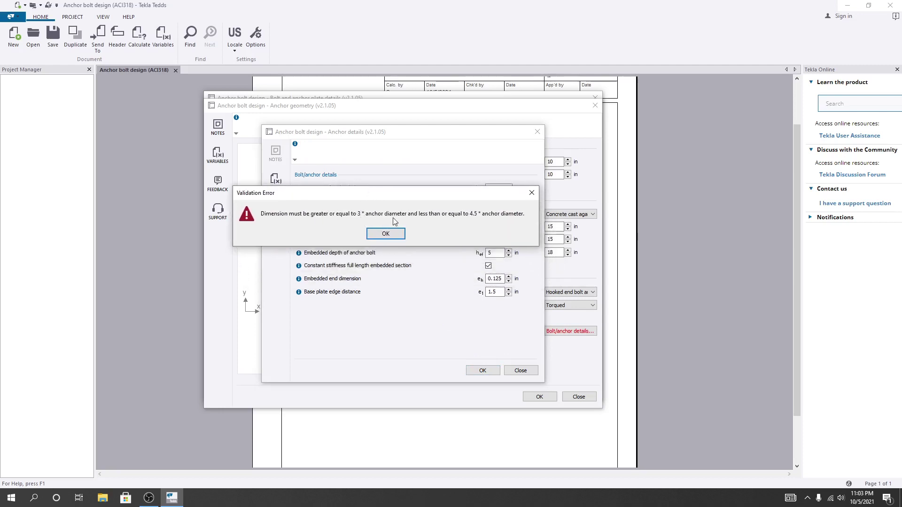
{"action": "left_click_drag", "start_coordinate": [416, 196], "coordinate": [330, 194]}
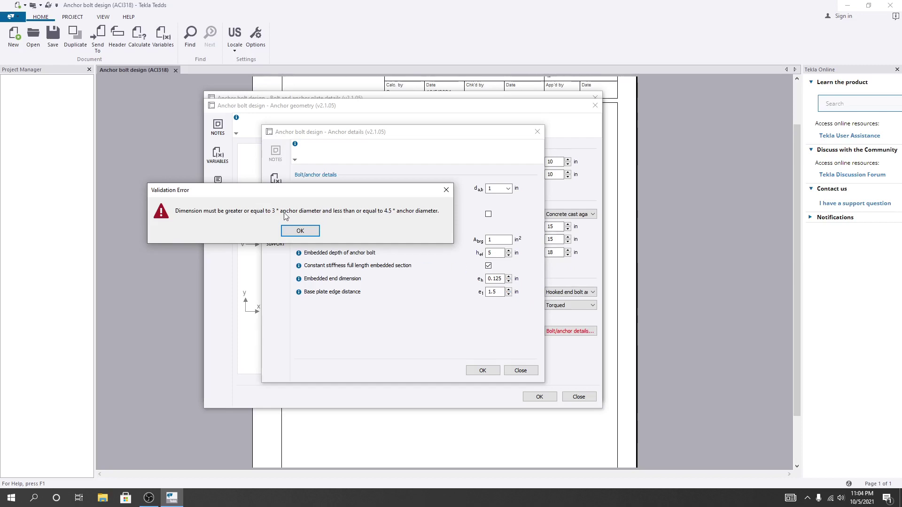
{"action": "left_click", "coordinate": [446, 190]}
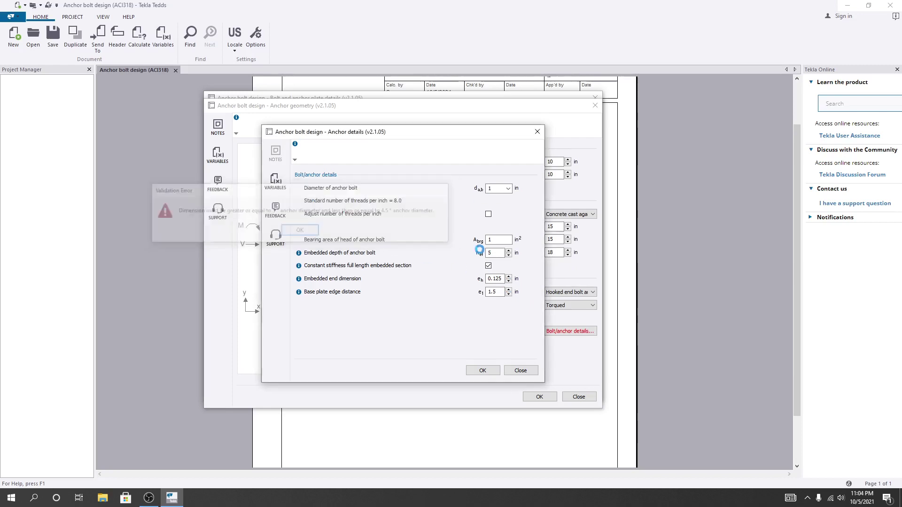
{"action": "type", "text": "3"}
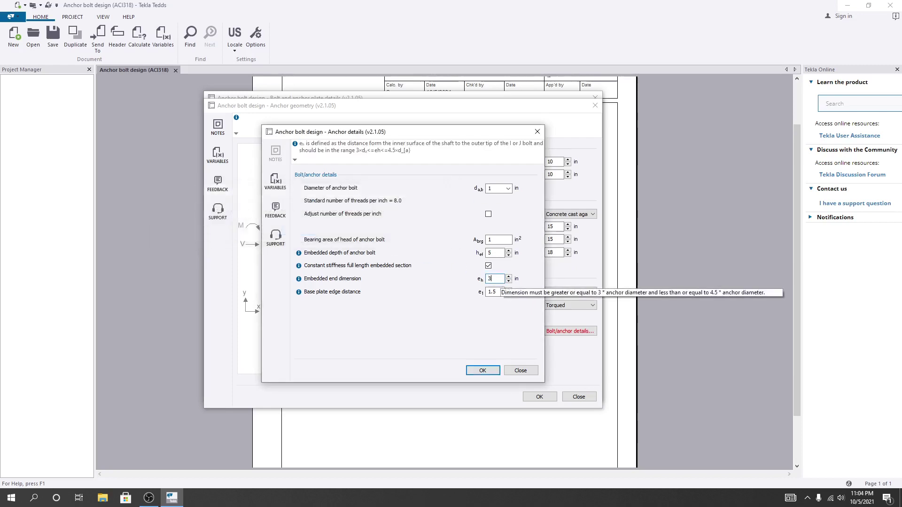
{"action": "left_click", "coordinate": [482, 371]}
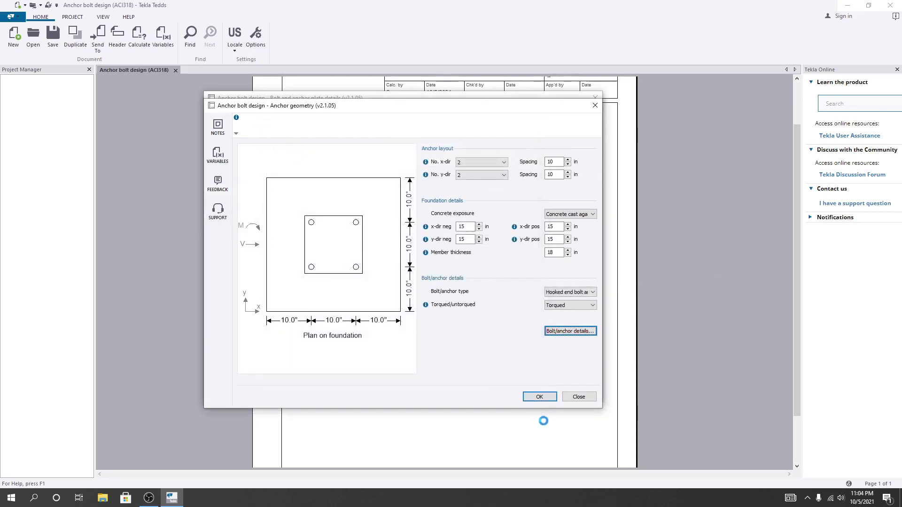
{"action": "left_click", "coordinate": [540, 397]}
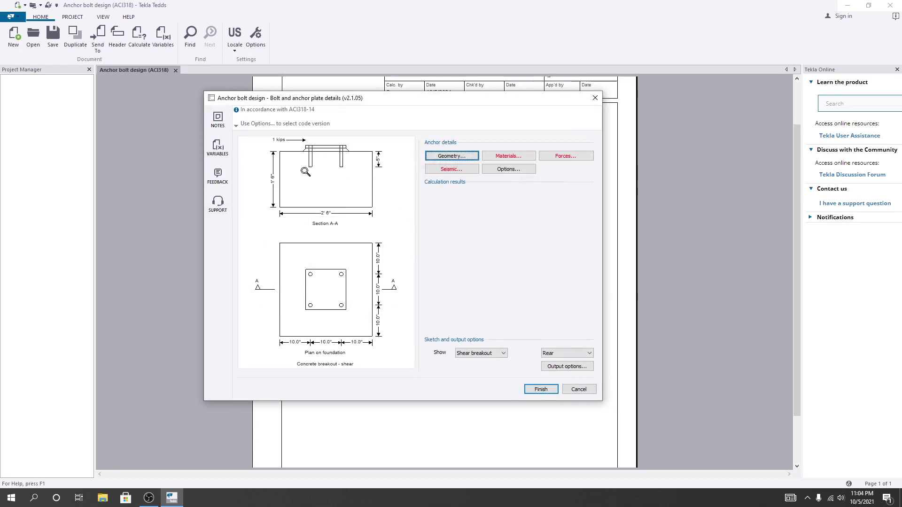
Reopen the anchor geometry, change the bolt/anchor type to Headed stud anchor, and accept its bolt/anchor details and the geometry
{"action": "left_click", "coordinate": [449, 157]}
{"action": "left_click", "coordinate": [567, 292]}
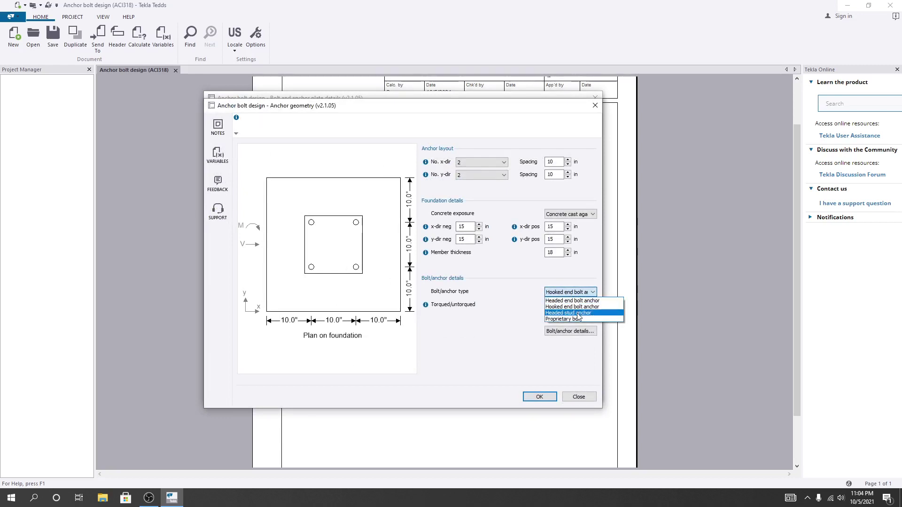
{"action": "left_click", "coordinate": [578, 313]}
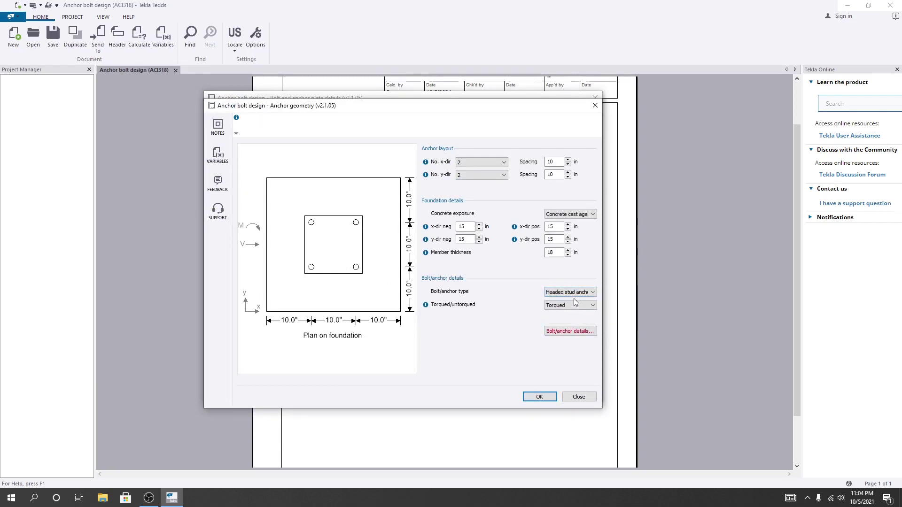
{"action": "left_click", "coordinate": [570, 331]}
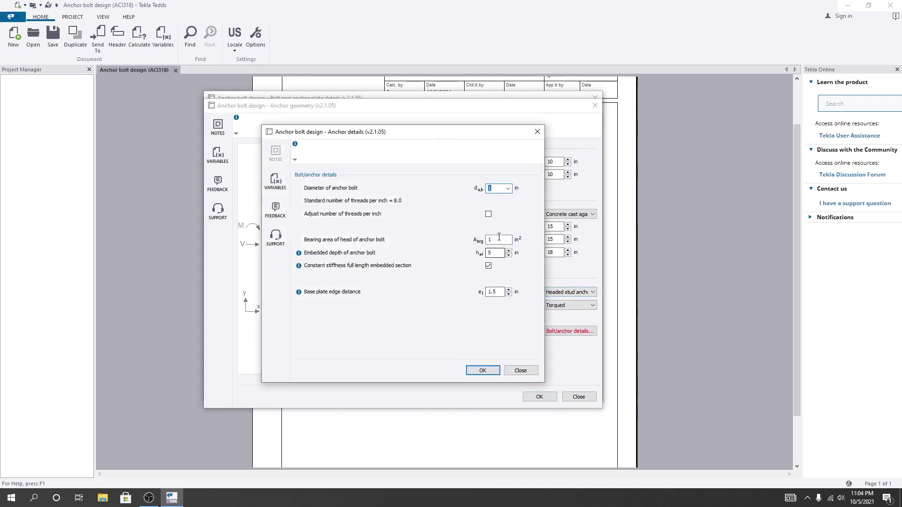
{"action": "left_click", "coordinate": [482, 371]}
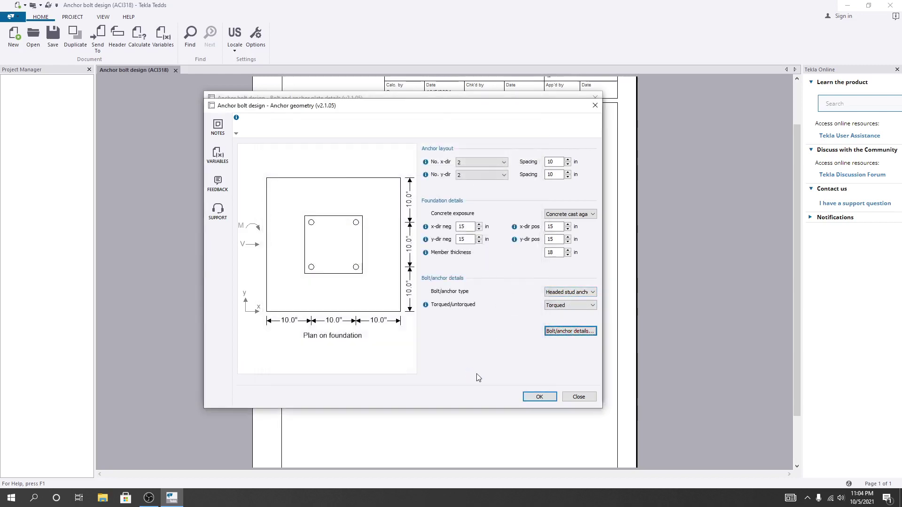
{"action": "left_click", "coordinate": [546, 398]}
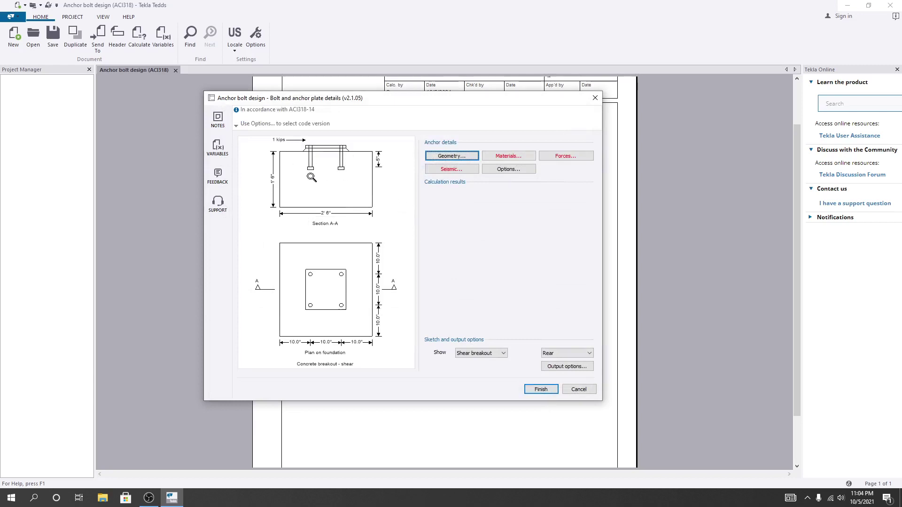
Open the material details, select a 36 ksi steel yield stress, and check the anchor tensile strength, concrete compressive strength and concrete modification factor
{"action": "left_click", "coordinate": [499, 159]}
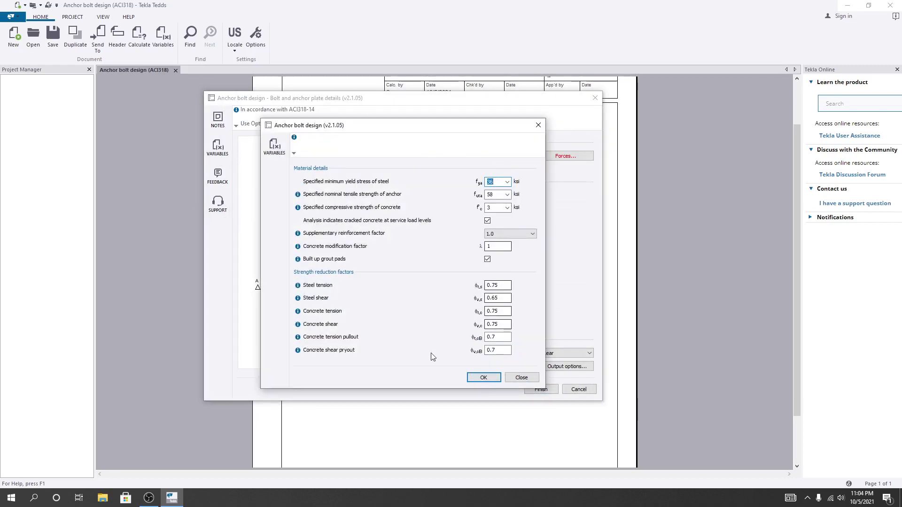
{"action": "left_click", "coordinate": [497, 184]}
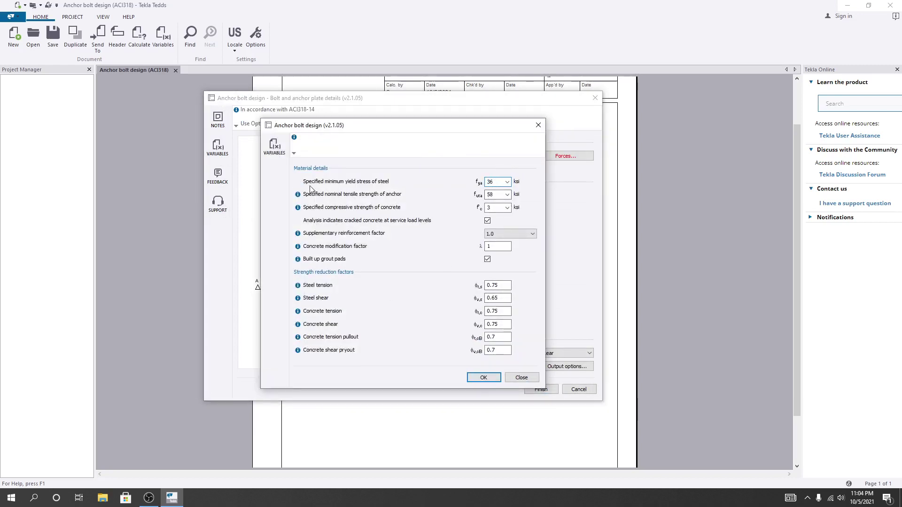
{"action": "left_click", "coordinate": [509, 182]}
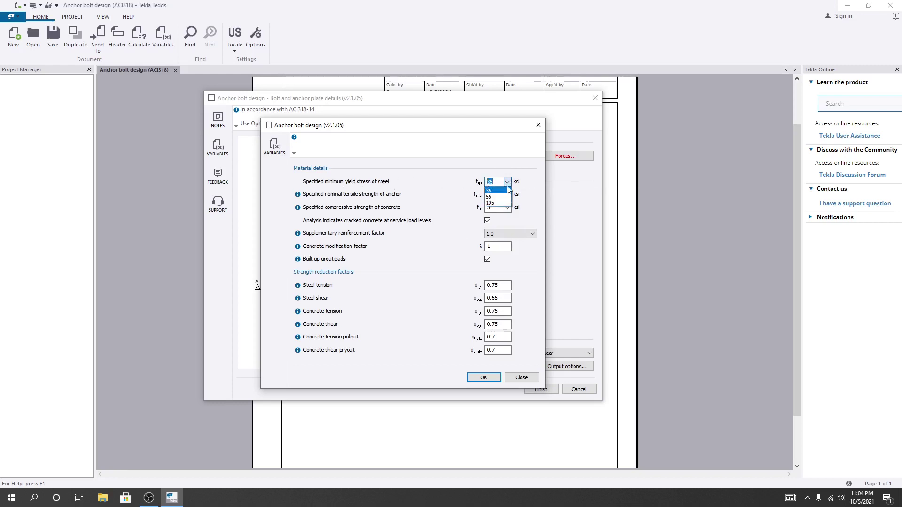
{"action": "left_click", "coordinate": [508, 191]}
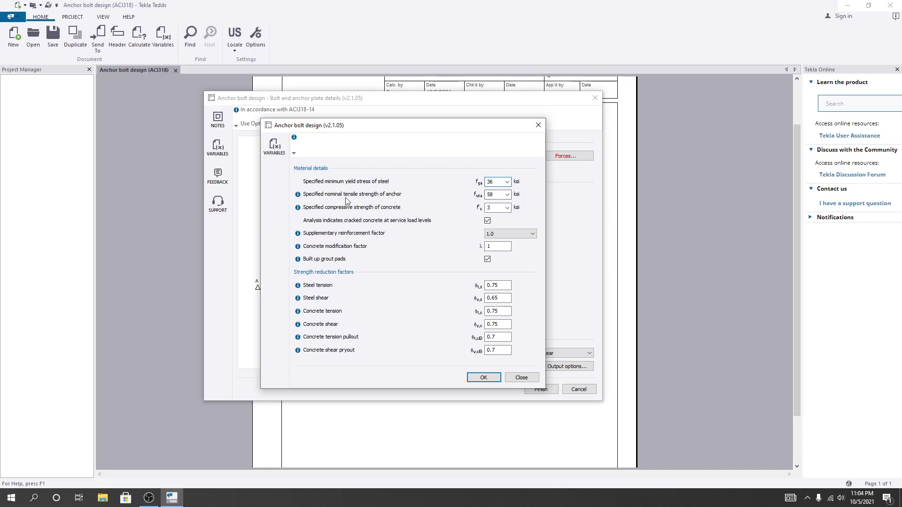
{"action": "left_click", "coordinate": [508, 195]}
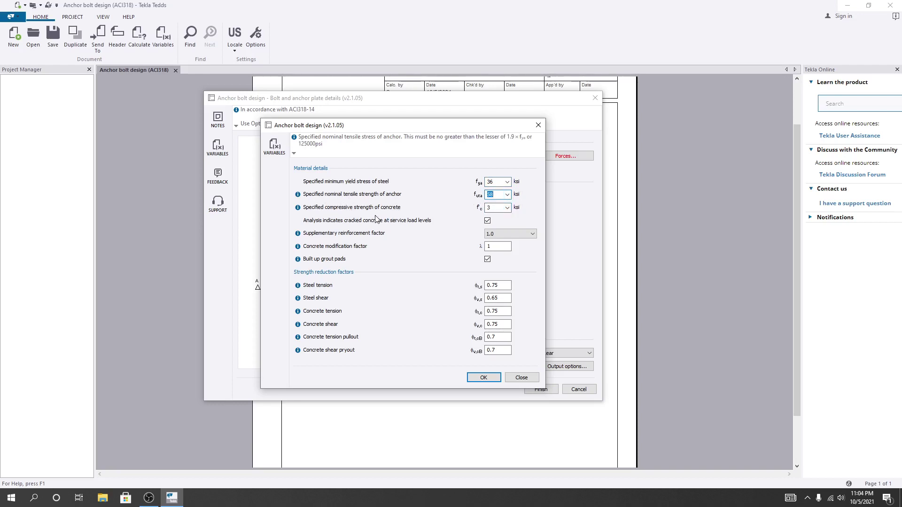
{"action": "left_click", "coordinate": [502, 206]}
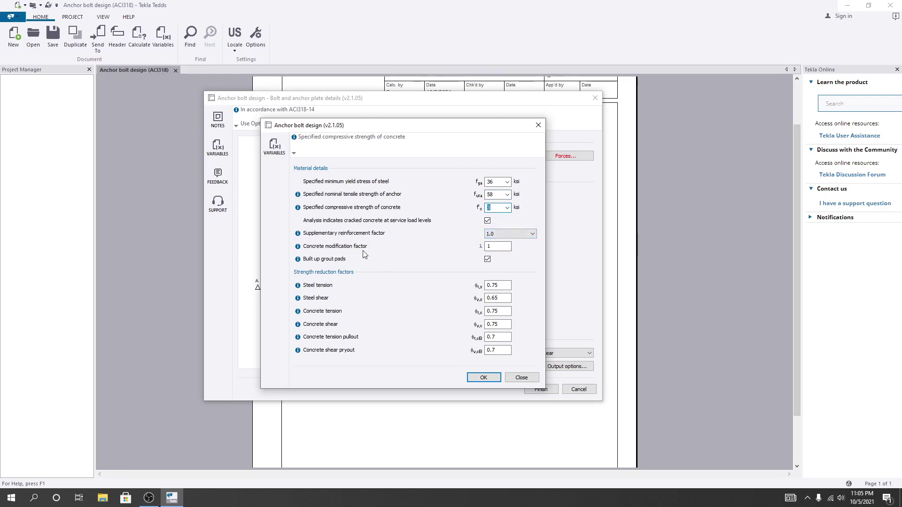
{"action": "left_click", "coordinate": [490, 247]}
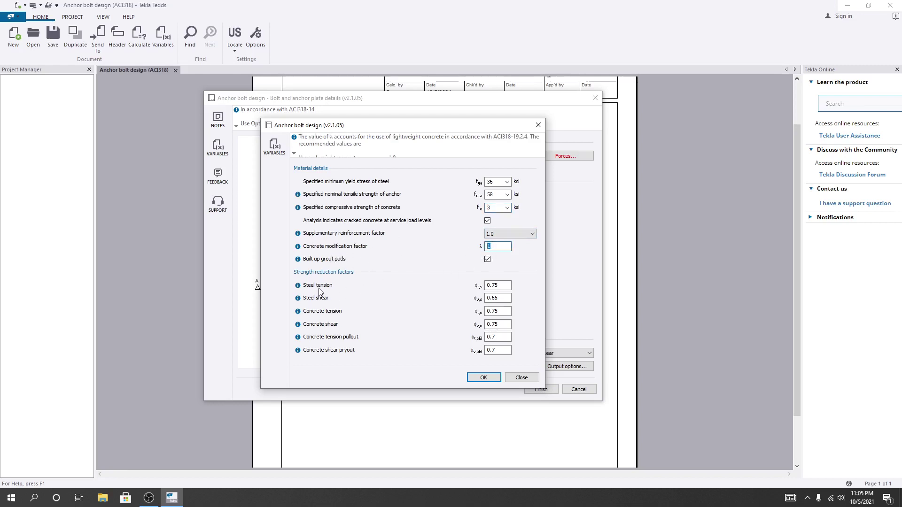
Go through the steel and concrete strength reduction factors without changing them and accept the material details
{"action": "left_click", "coordinate": [499, 285]}
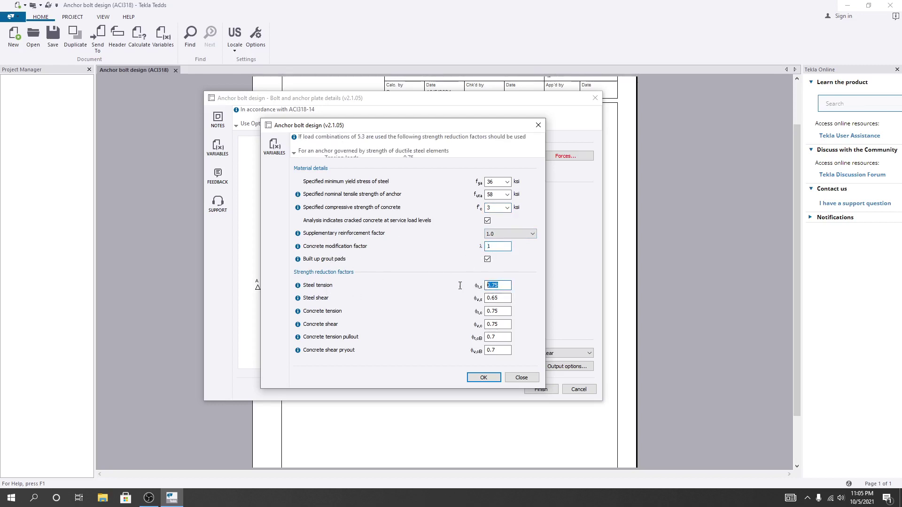
{"action": "left_click", "coordinate": [500, 296]}
{"action": "key", "text": "Tab"}
{"action": "key", "text": "Tab"}
{"action": "key", "text": "Tab"}
{"action": "key", "text": "Tab"}
{"action": "left_click", "coordinate": [482, 377]}
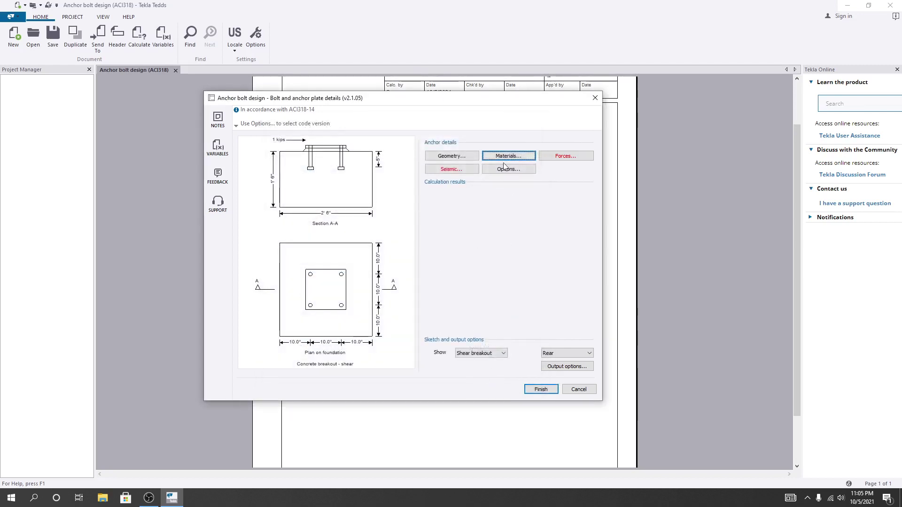
Open the forces and set the number of bolt rows in tension to 2 after comparing it with 1 row
{"action": "left_click", "coordinate": [560, 159]}
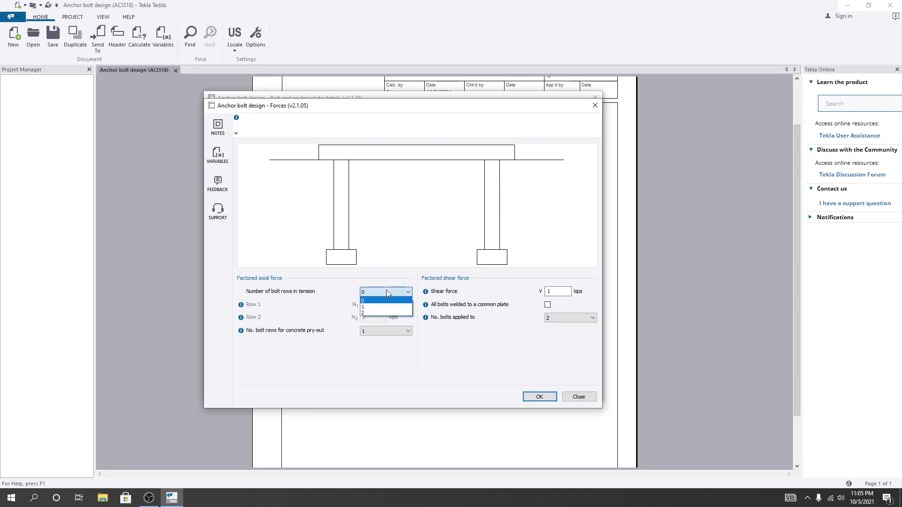
{"action": "left_click", "coordinate": [369, 313]}
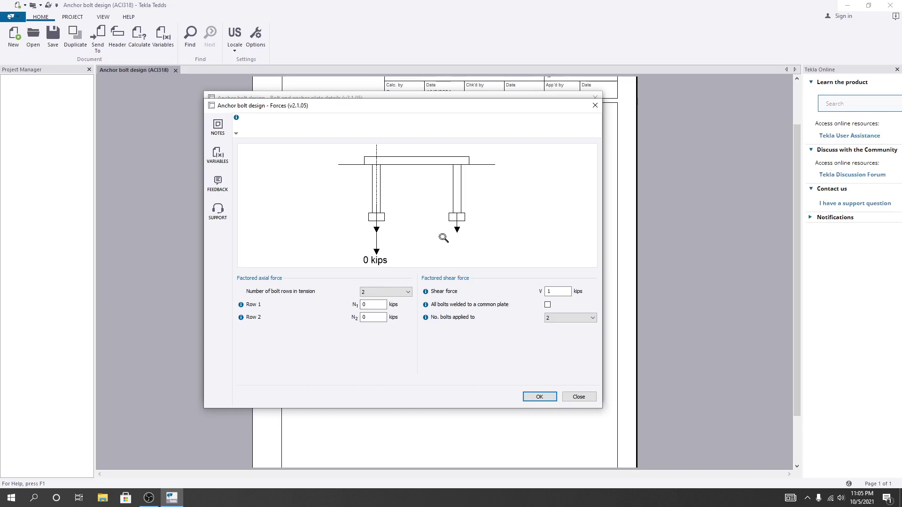
{"action": "left_click", "coordinate": [398, 294]}
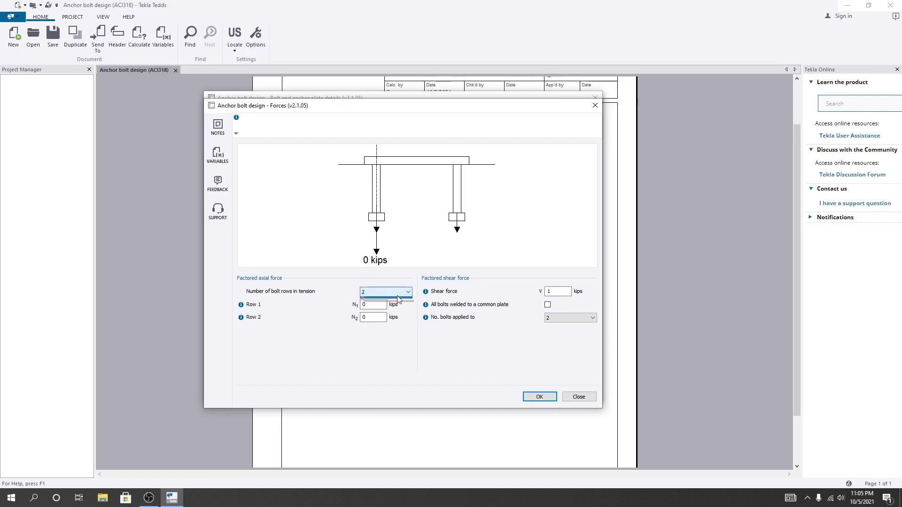
{"action": "left_click", "coordinate": [399, 301]}
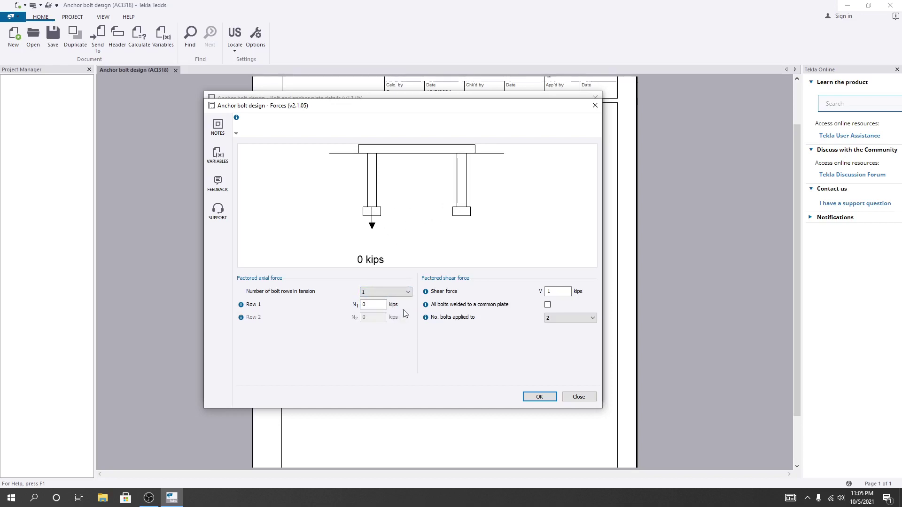
{"action": "left_click", "coordinate": [392, 291]}
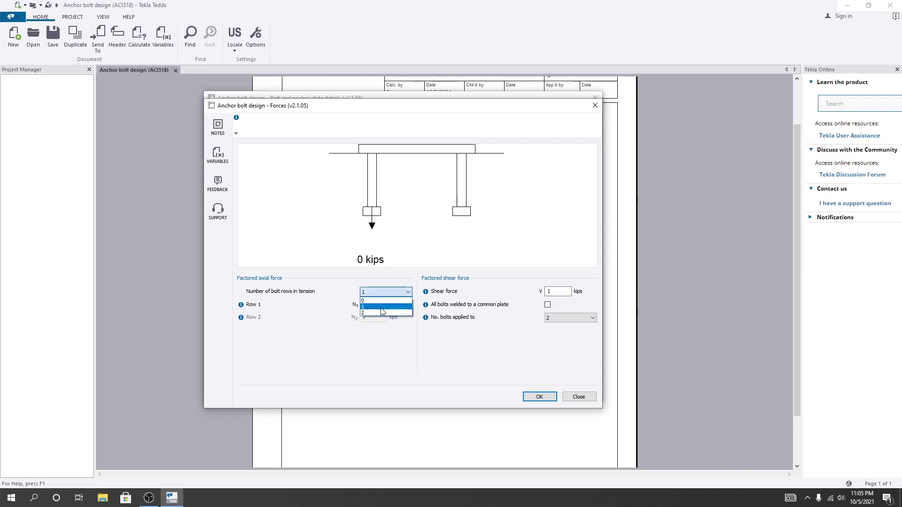
{"action": "left_click", "coordinate": [383, 313]}
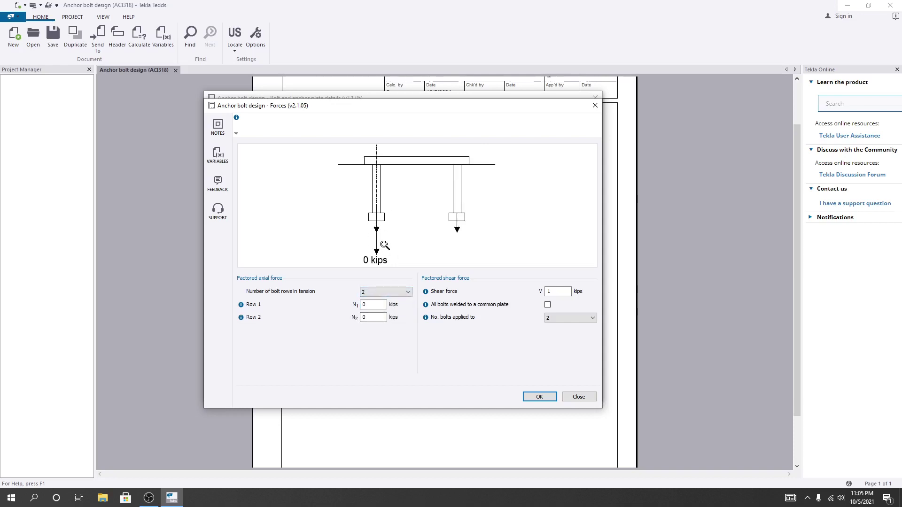
{"action": "left_click", "coordinate": [374, 305]}
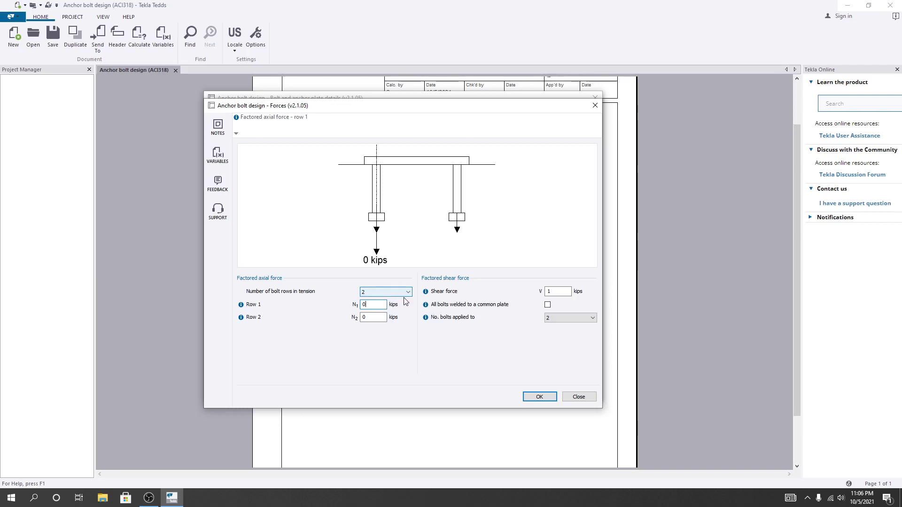
Set the factored axial forces of bolt rows 1 and 2 to 5 kips each
{"action": "key", "text": "Tab"}
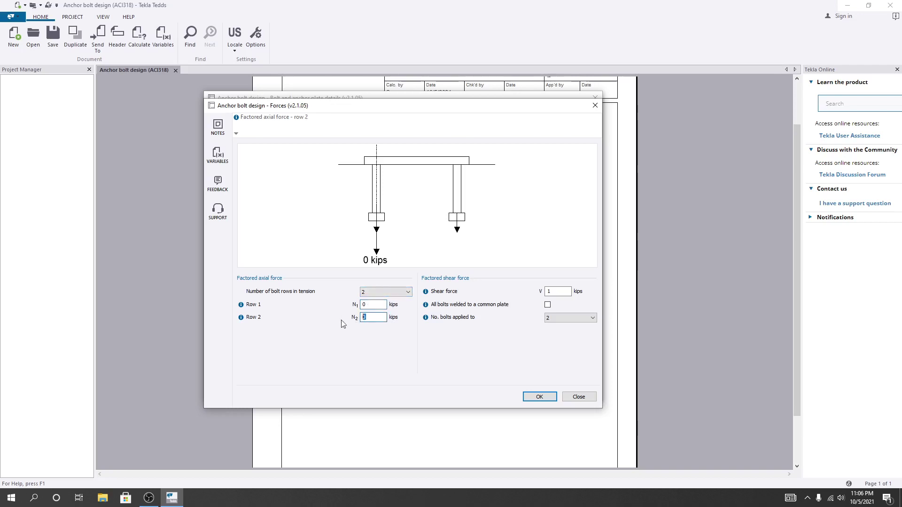
{"action": "left_click", "coordinate": [366, 304]}
{"action": "type", "text": "5"}
{"action": "key", "text": "Tab"}
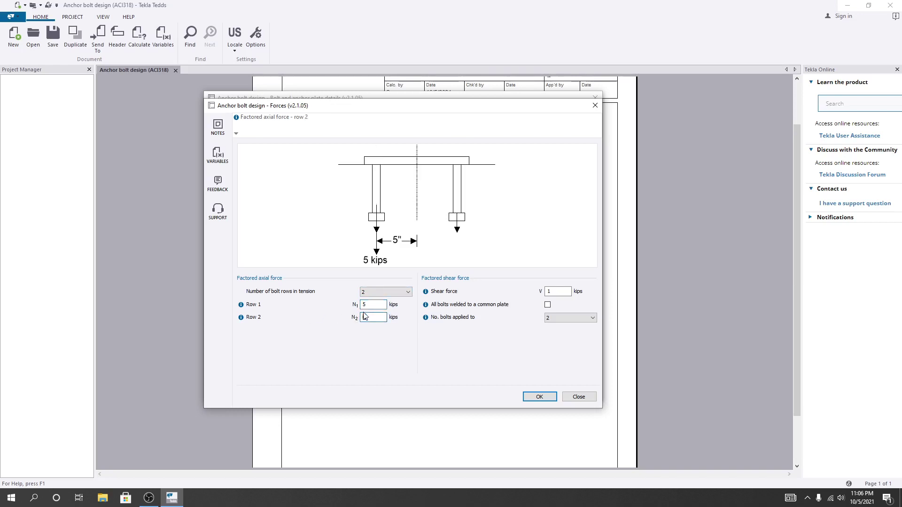
{"action": "type", "text": "5"}
{"action": "left_click", "coordinate": [374, 304]}
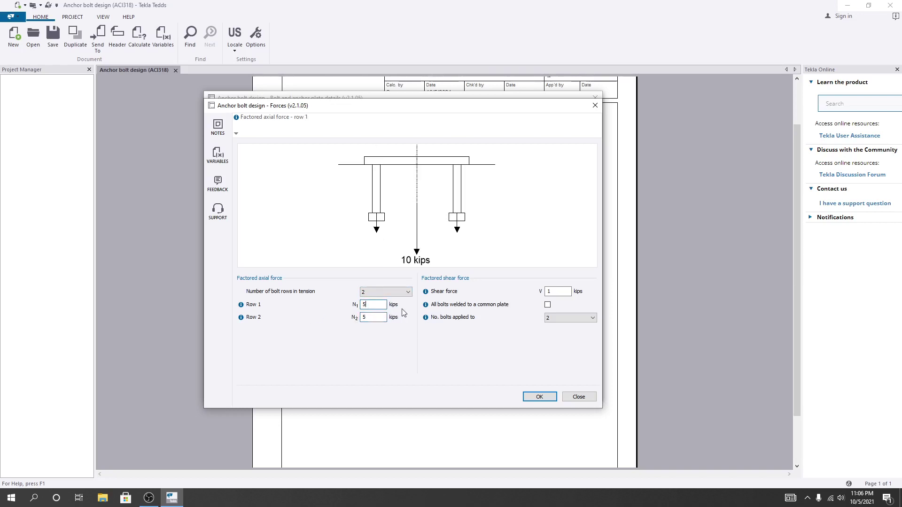
{"action": "left_click", "coordinate": [406, 291]}
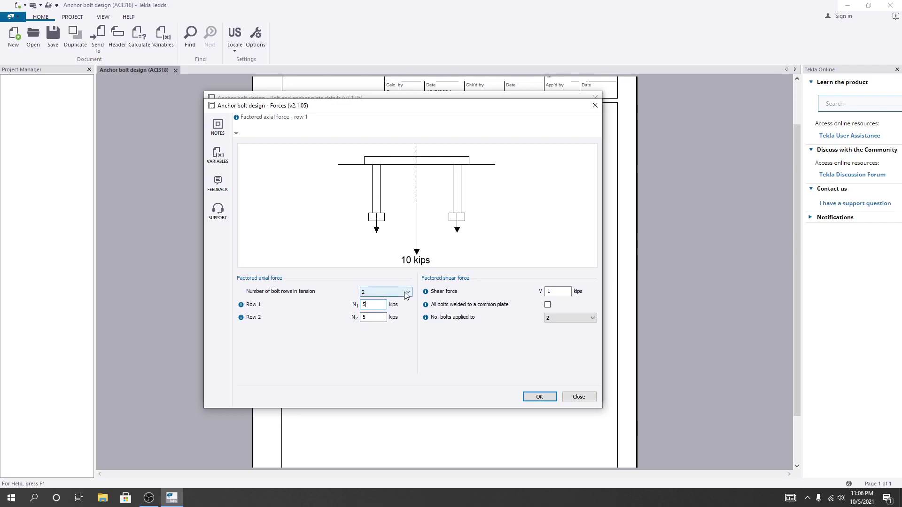
{"action": "key", "text": "Tab"}
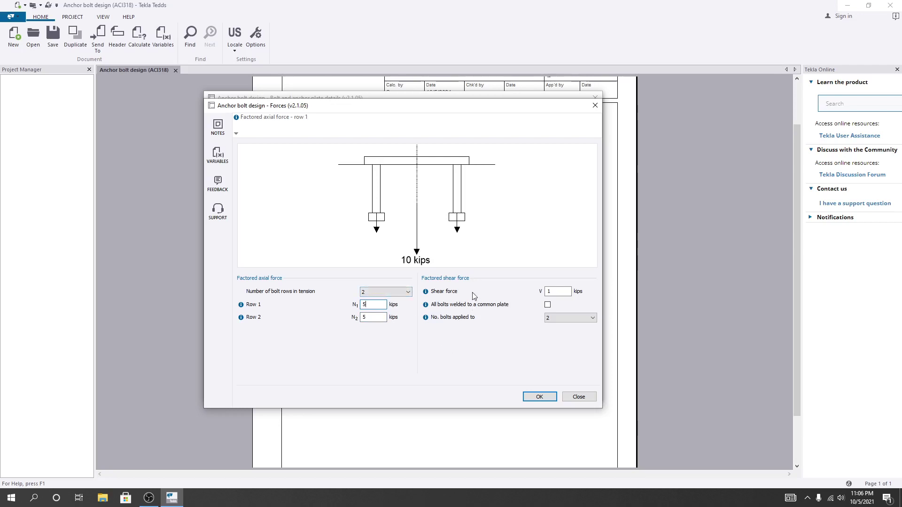
Set the shear force to 2 kips applied to 2 bolts, mark all bolts as welded to a common plate, and accept the forces
{"action": "double_click", "coordinate": [558, 292]}
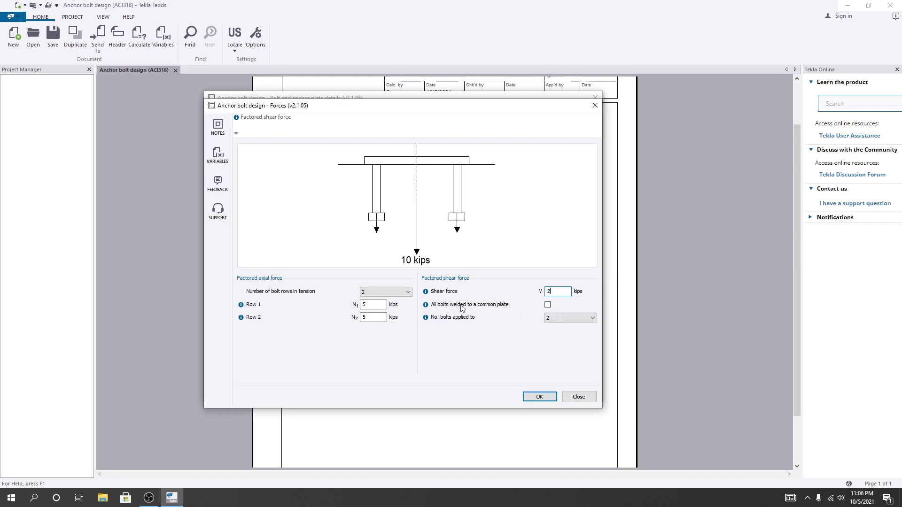
{"action": "left_click", "coordinate": [548, 305]}
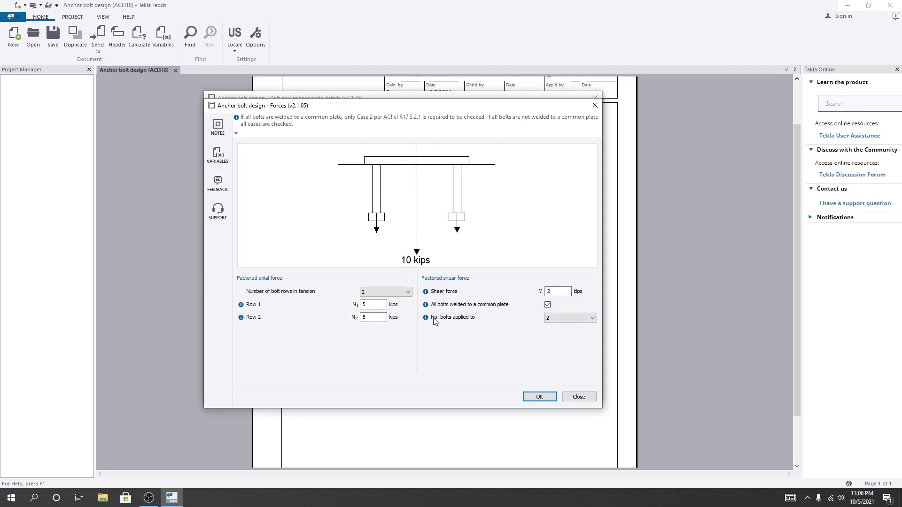
{"action": "left_click", "coordinate": [564, 319]}
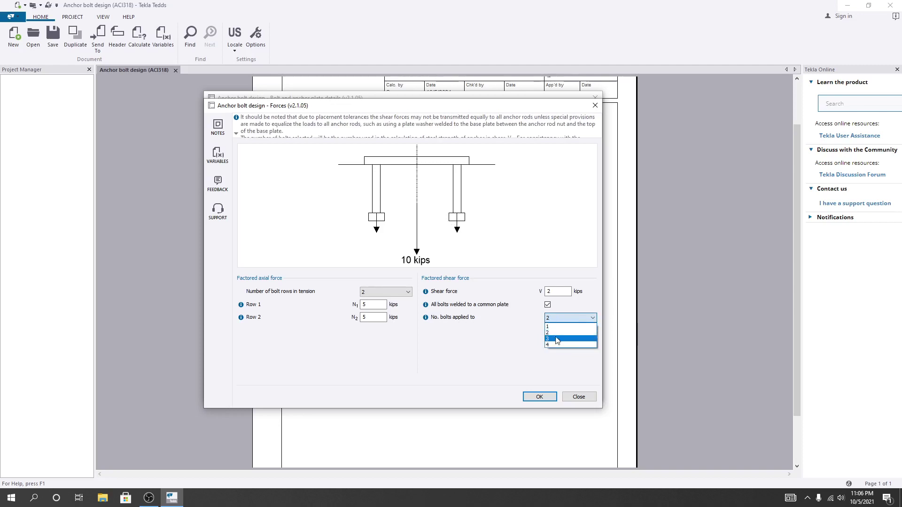
{"action": "left_click", "coordinate": [552, 331]}
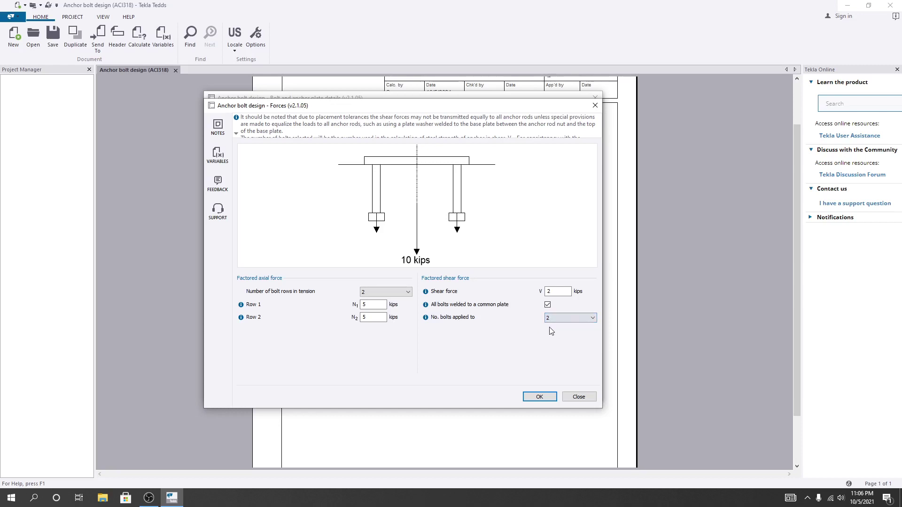
{"action": "left_click", "coordinate": [540, 397]}
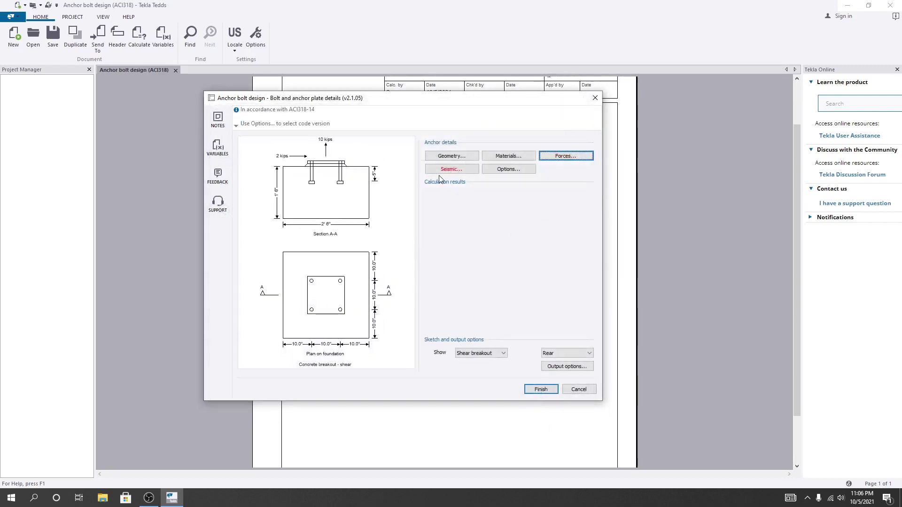
Open the seismic settings and enable seismic design with seismic design category A
{"action": "left_click", "coordinate": [439, 171]}
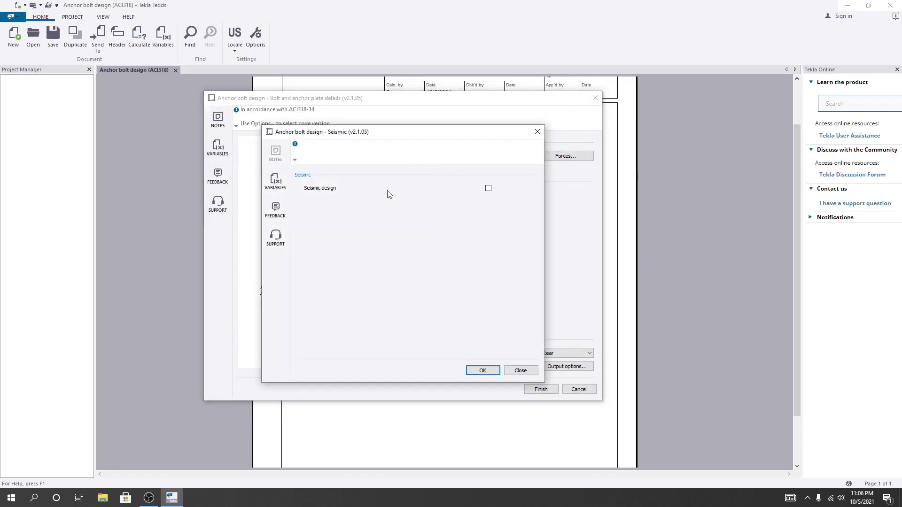
{"action": "left_click", "coordinate": [489, 188]}
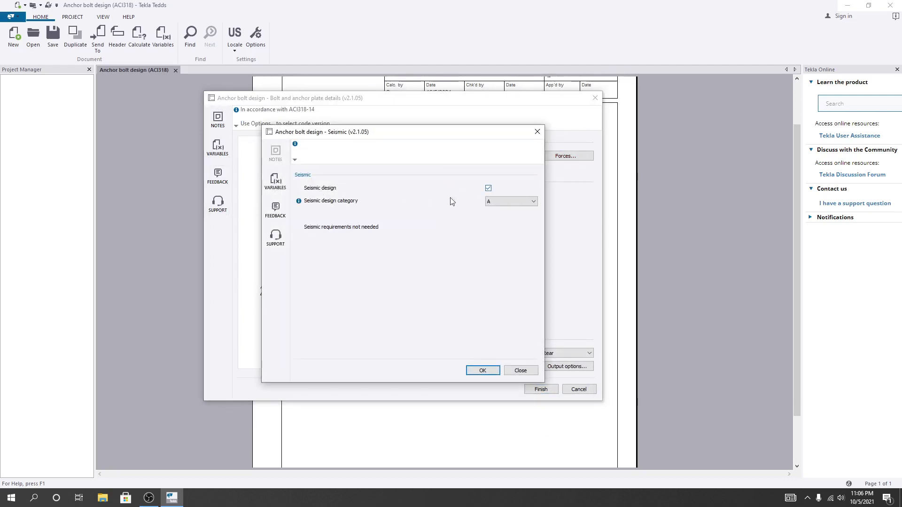
{"action": "left_click", "coordinate": [526, 202]}
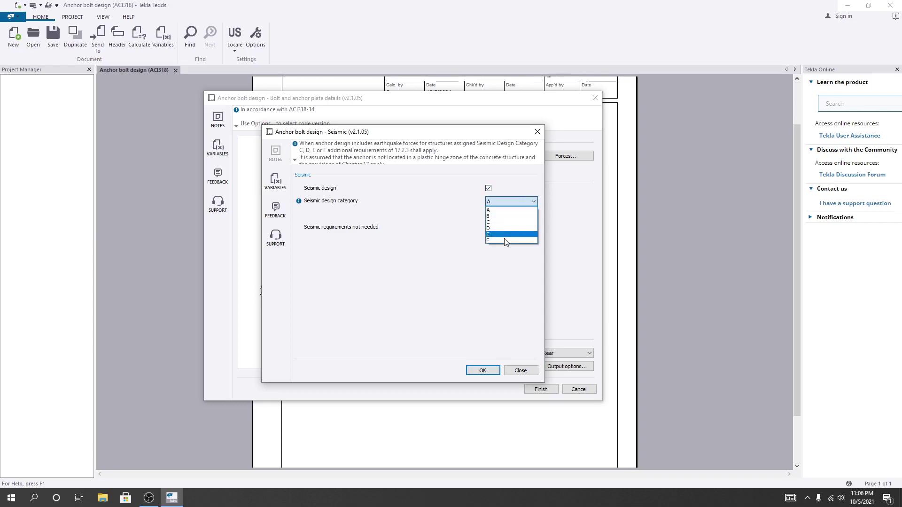
{"action": "left_click", "coordinate": [496, 211]}
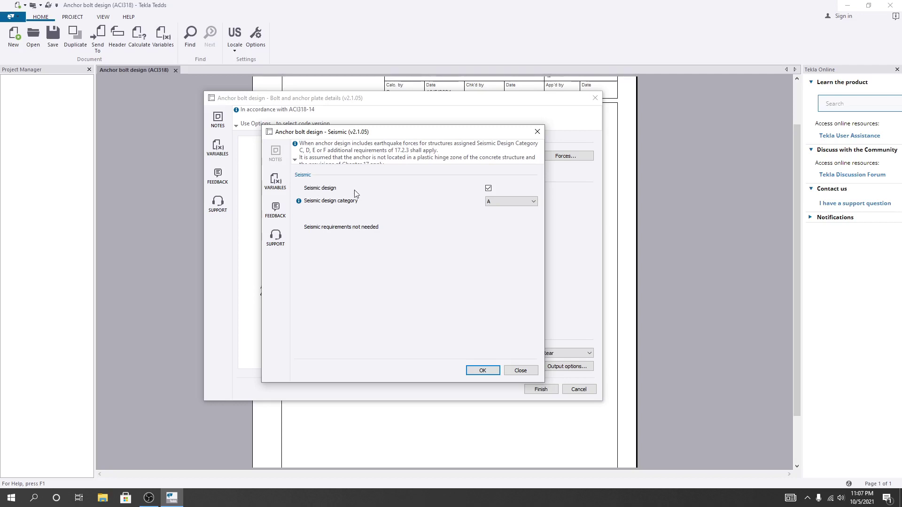
Try seismic design categories B and D, and review the seismic requirement options for category D
{"action": "left_click_drag", "start_coordinate": [461, 135], "coordinate": [471, 137]}
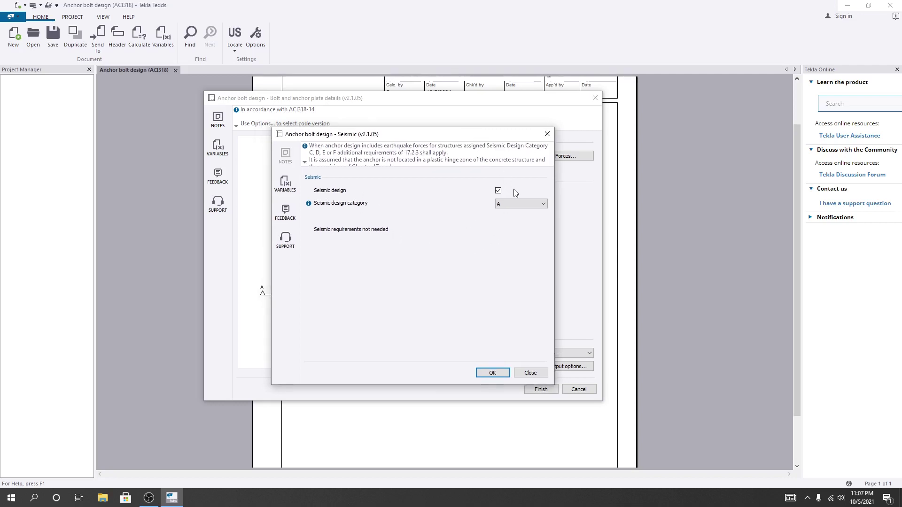
{"action": "left_click", "coordinate": [520, 202]}
{"action": "left_click", "coordinate": [515, 219]}
{"action": "left_click", "coordinate": [514, 207]}
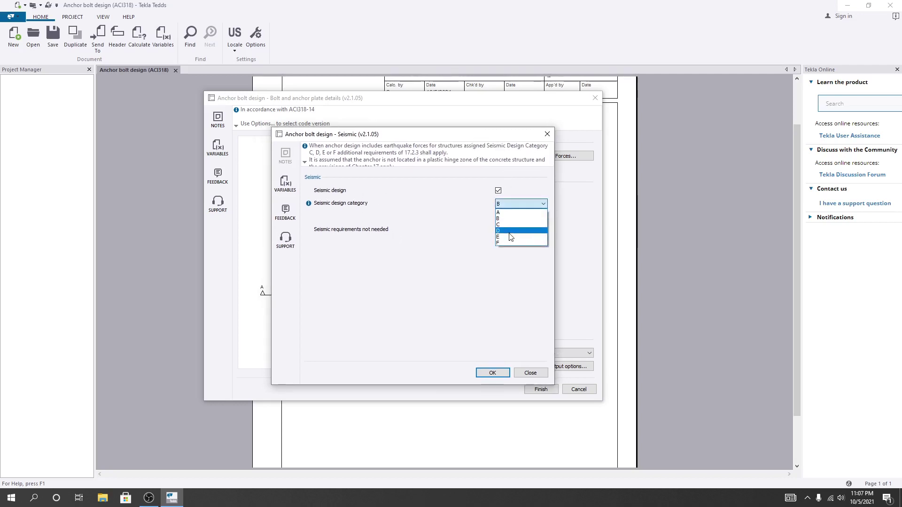
{"action": "left_click", "coordinate": [515, 232]}
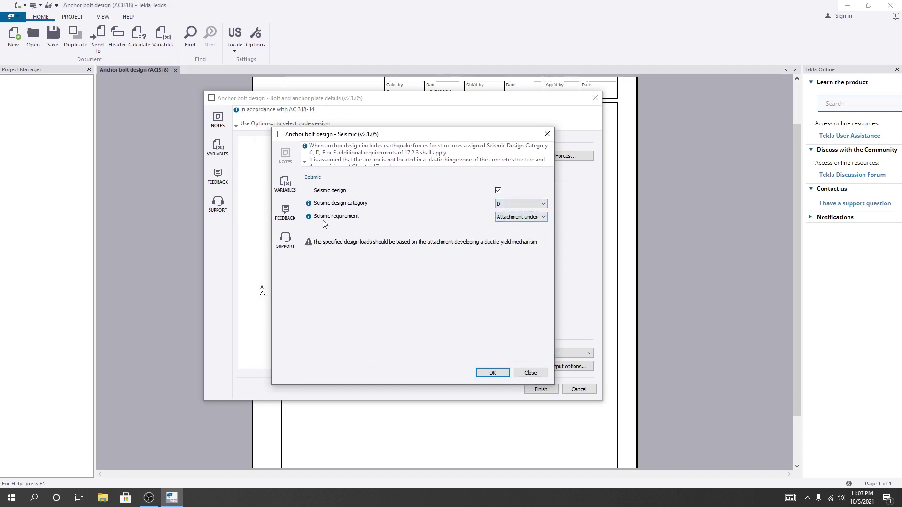
{"action": "left_click", "coordinate": [510, 217]}
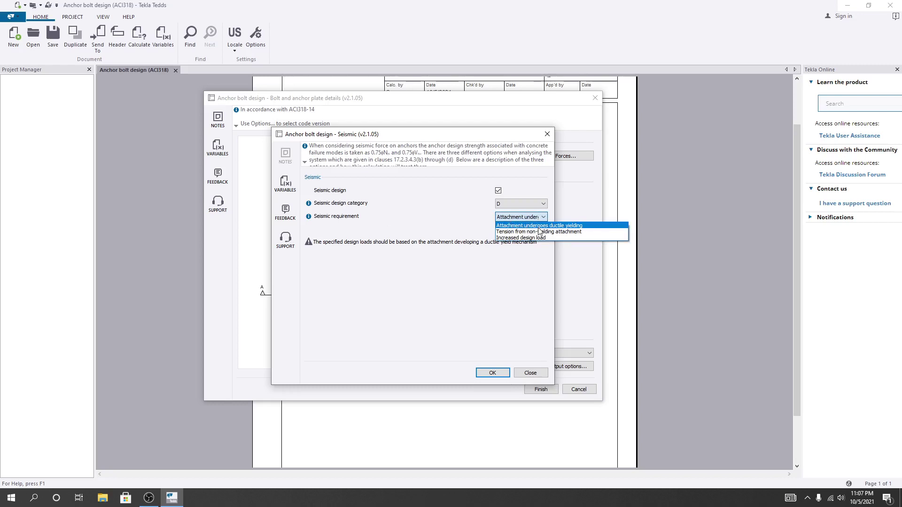
{"action": "left_click", "coordinate": [467, 242]}
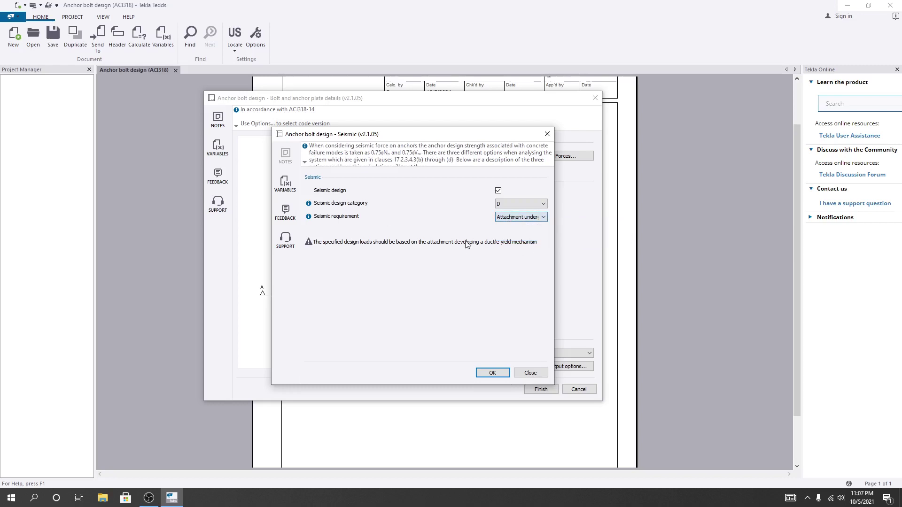
Turn seismic design off and accept the seismic settings
{"action": "left_click", "coordinate": [517, 204]}
{"action": "left_click", "coordinate": [503, 194]}
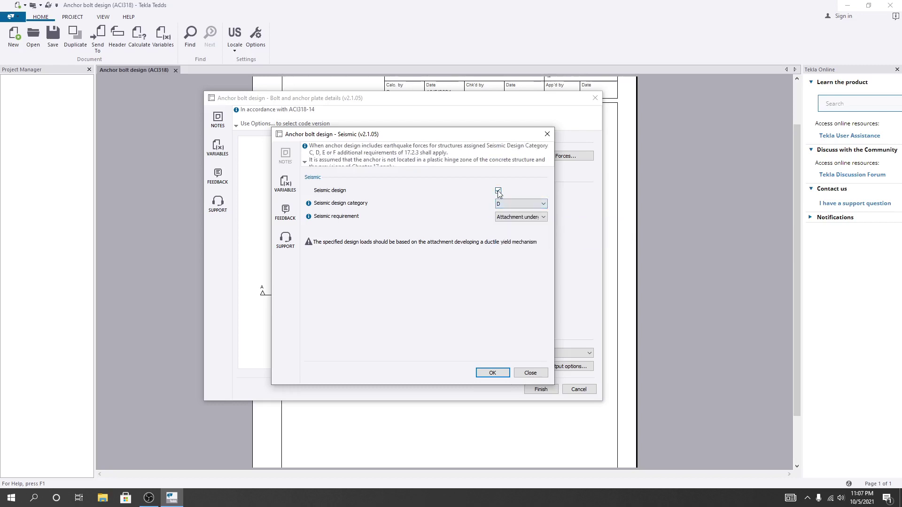
{"action": "left_click", "coordinate": [498, 190]}
{"action": "left_click", "coordinate": [492, 373]}
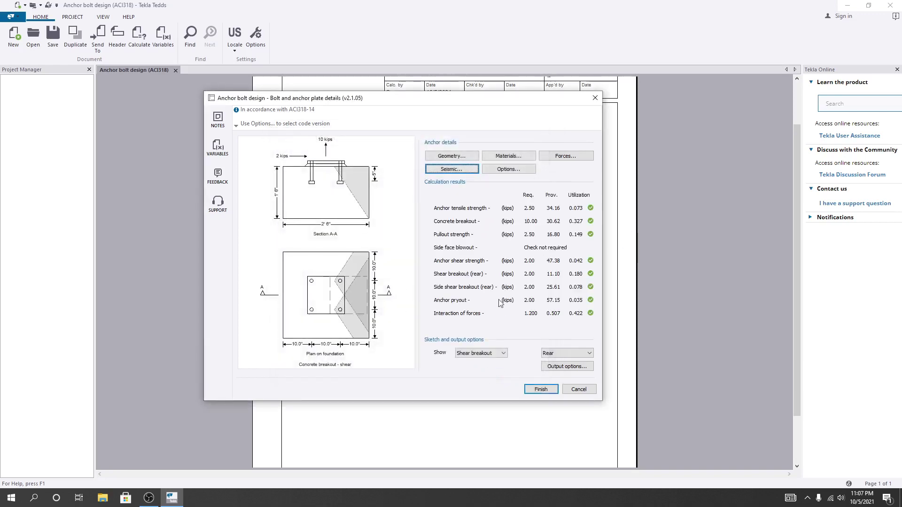
Check the shear breakout direction choices, the calculation output options and the sketch display choices, keeping their settings
{"action": "left_click", "coordinate": [566, 353]}
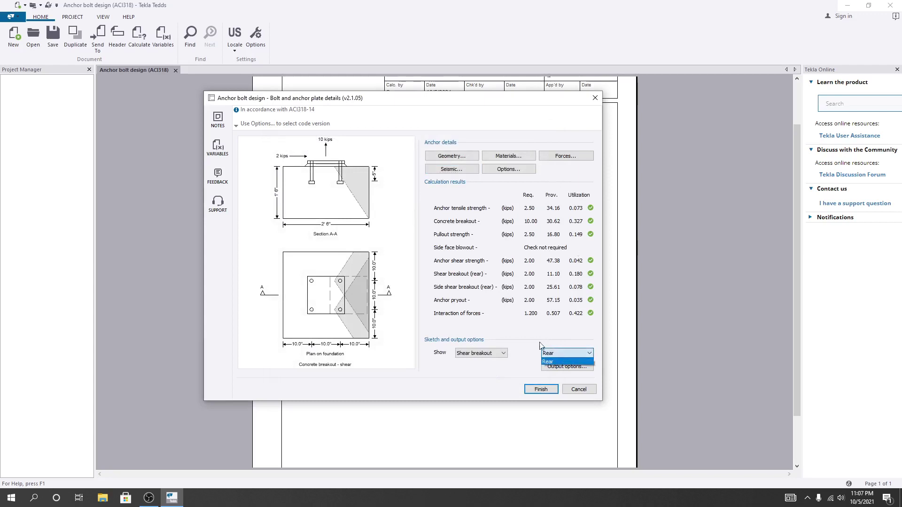
{"action": "left_click", "coordinate": [495, 341]}
{"action": "left_click", "coordinate": [567, 366]}
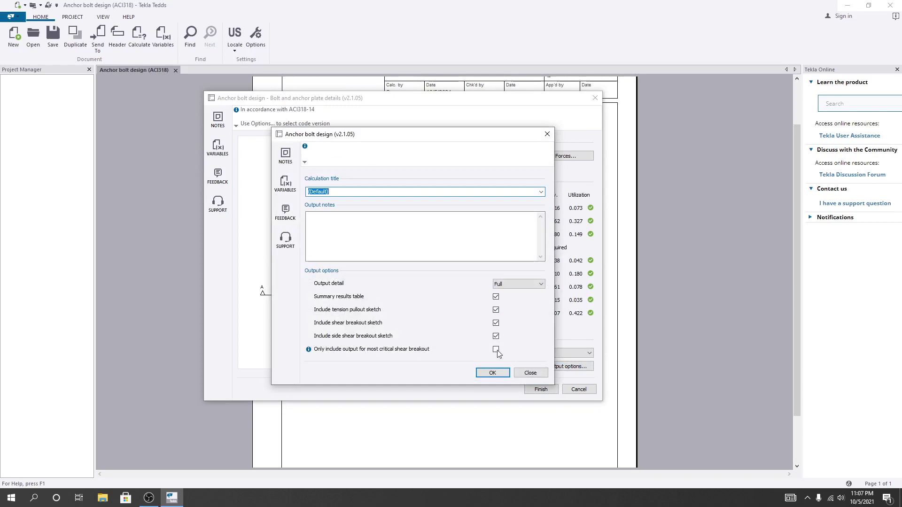
{"action": "left_click", "coordinate": [491, 373]}
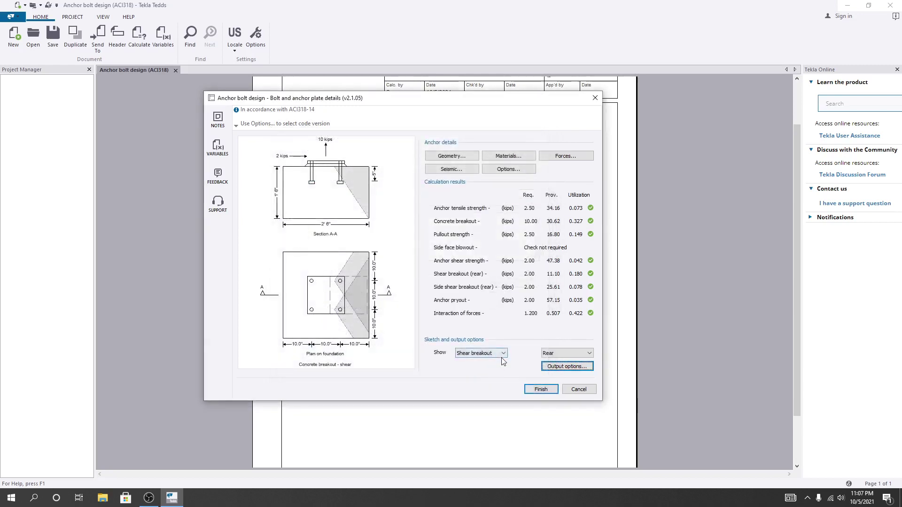
{"action": "left_click", "coordinate": [501, 355]}
{"action": "left_click", "coordinate": [526, 348]}
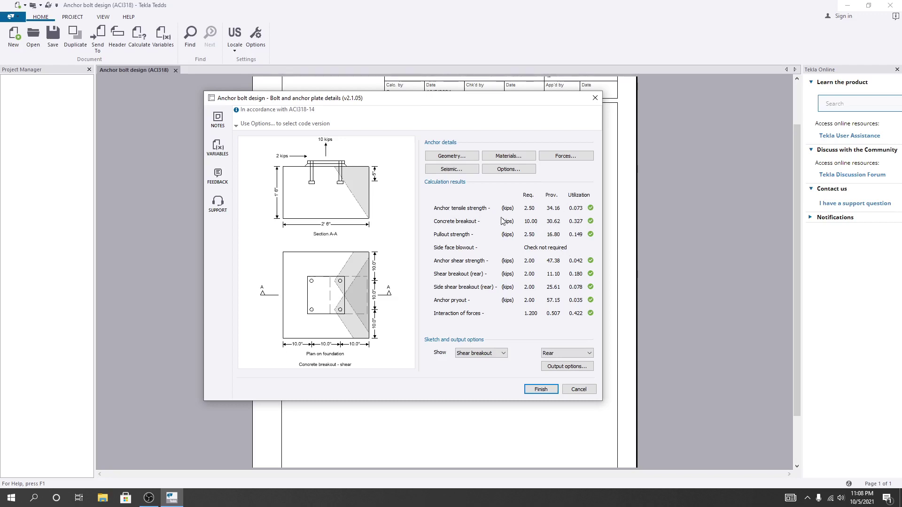
Reopen the anchor geometry and set the foundation member thickness to 12 in
{"action": "left_click", "coordinate": [458, 155]}
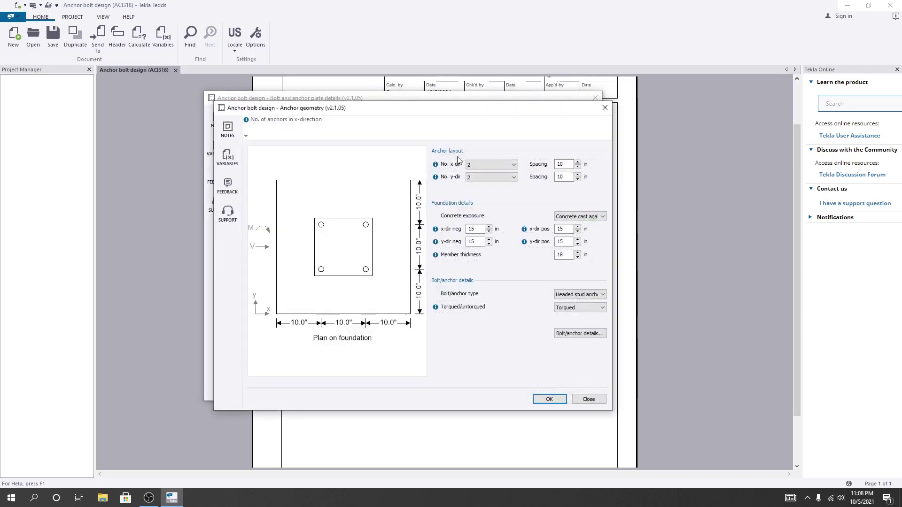
{"action": "double_click", "coordinate": [562, 254]}
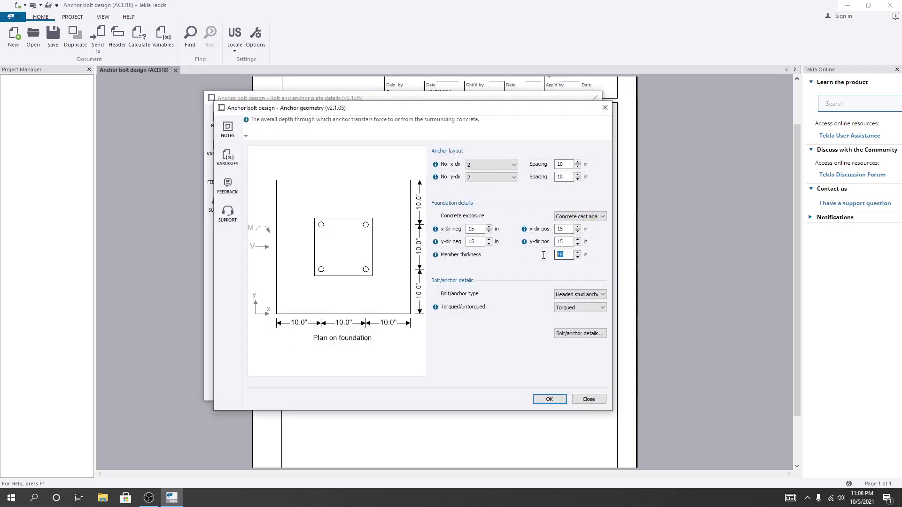
{"action": "type", "text": "12"}
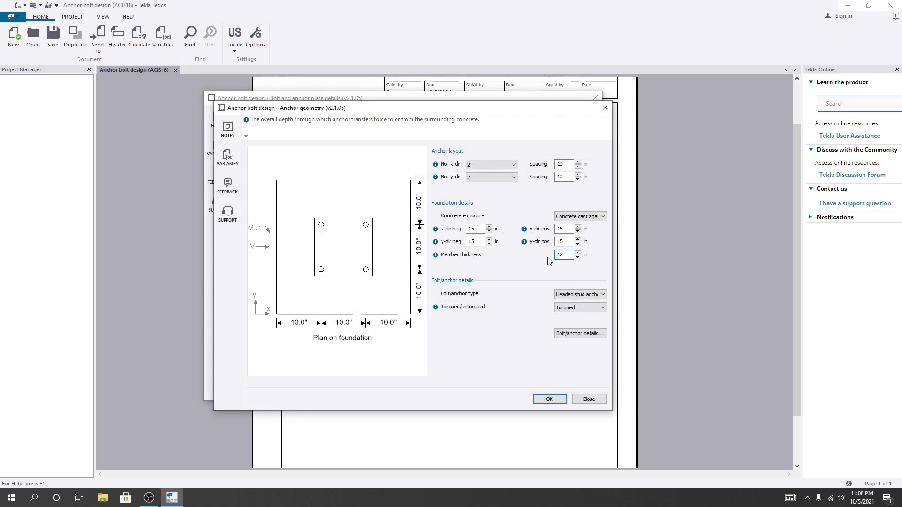
{"action": "left_click", "coordinate": [481, 230]}
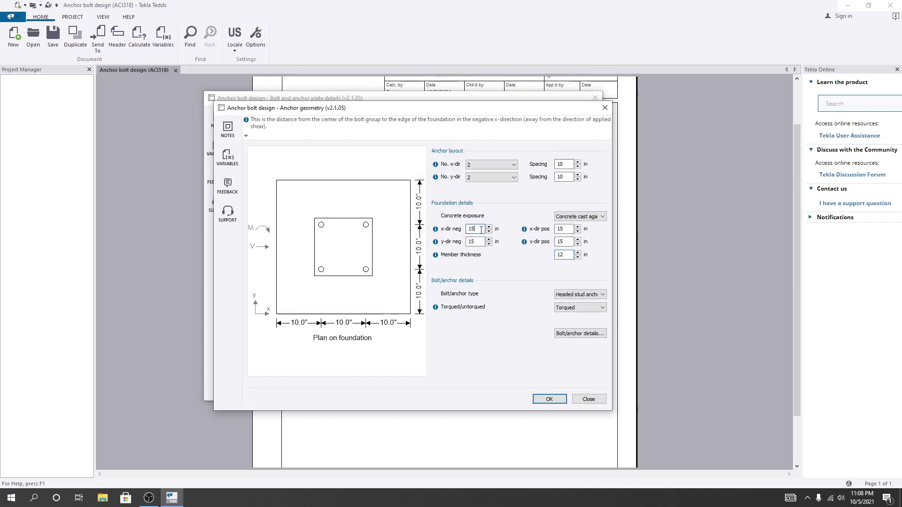
Set the anchor spacing to 8 in in both the x and y directions
{"action": "double_click", "coordinate": [553, 164]}
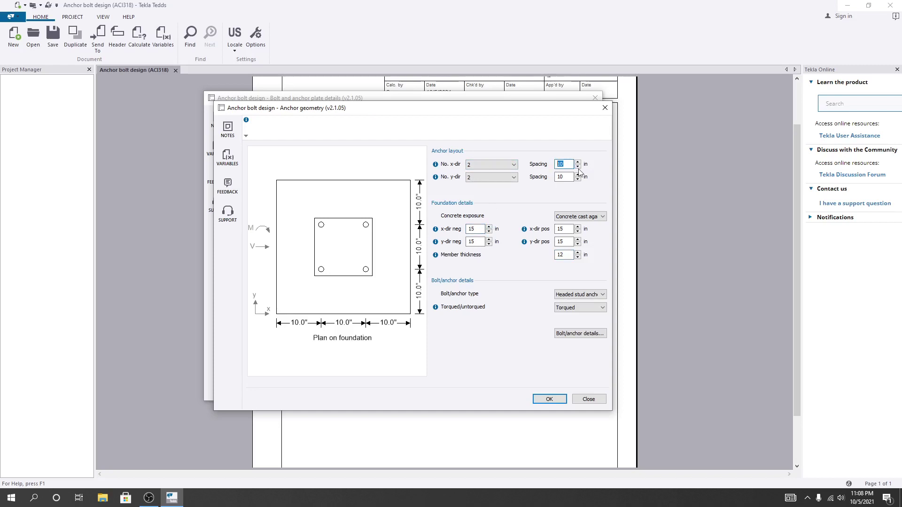
{"action": "type", "text": "8"}
{"action": "double_click", "coordinate": [562, 177]}
{"action": "type", "text": "8"}
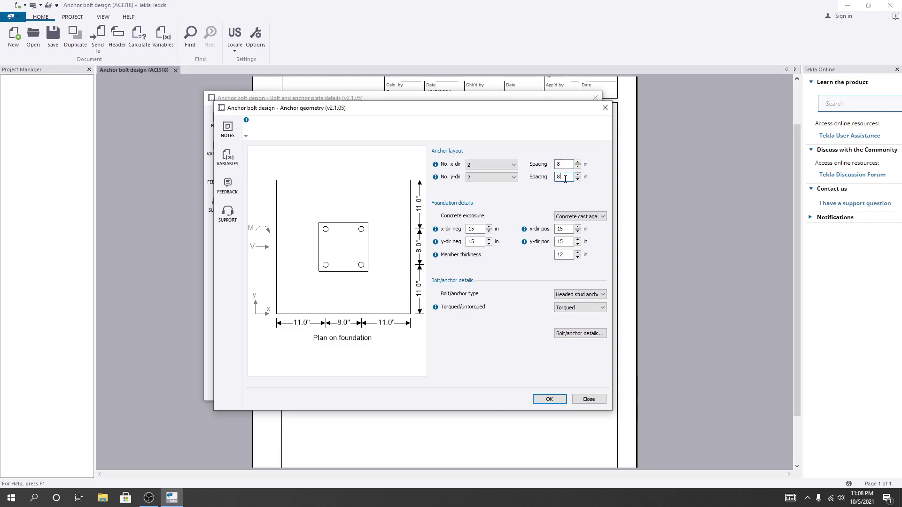
Set the foundation edge distances to 10 in in the negative and positive x and y directions
{"action": "double_click", "coordinate": [473, 230]}
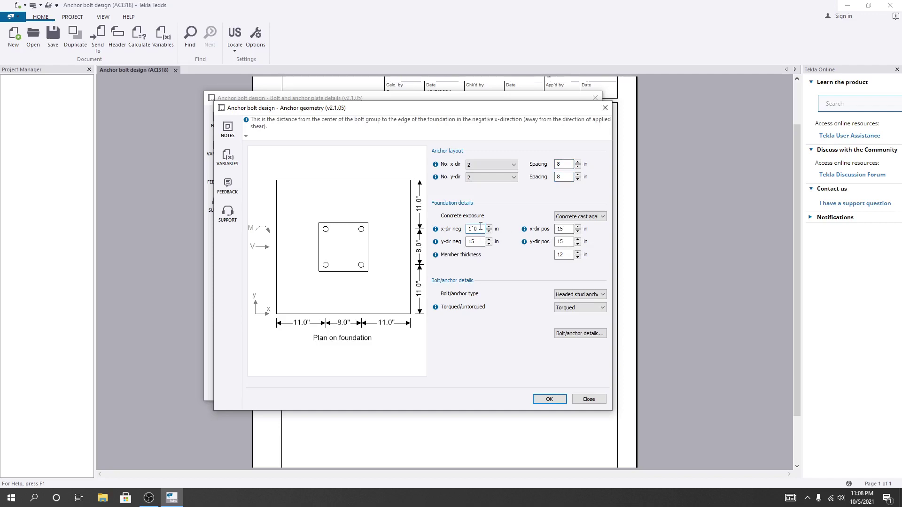
{"action": "type", "text": "10"}
{"action": "double_click", "coordinate": [477, 242]}
{"action": "type", "text": "1"}
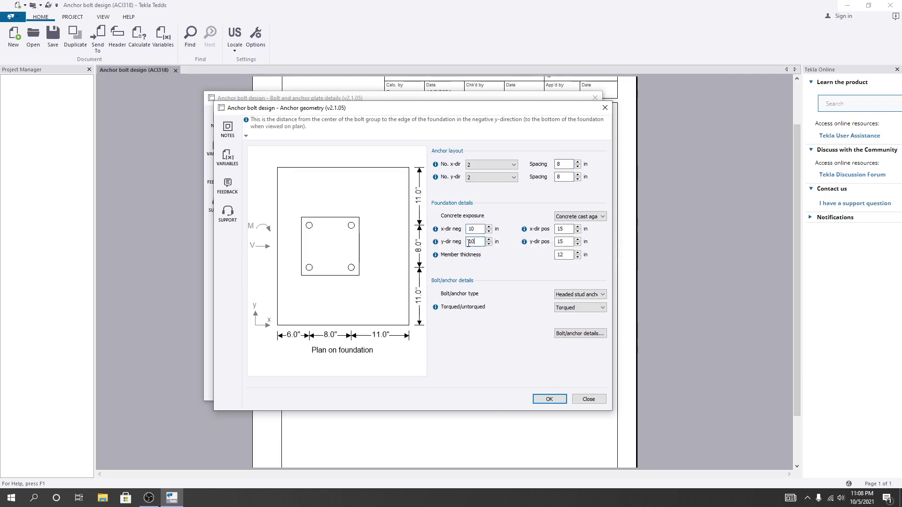
{"action": "left_click", "coordinate": [568, 229]}
{"action": "type", "text": "1"}
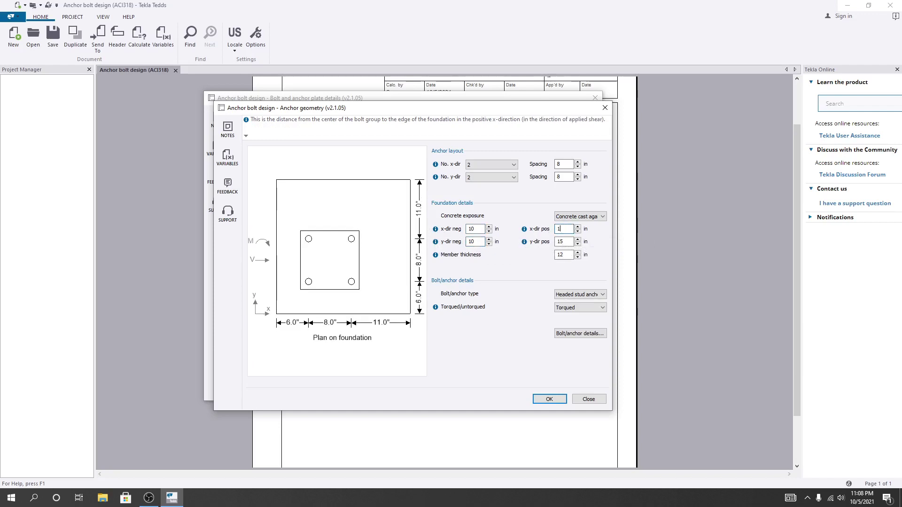
{"action": "double_click", "coordinate": [560, 242]}
{"action": "type", "text": "10"}
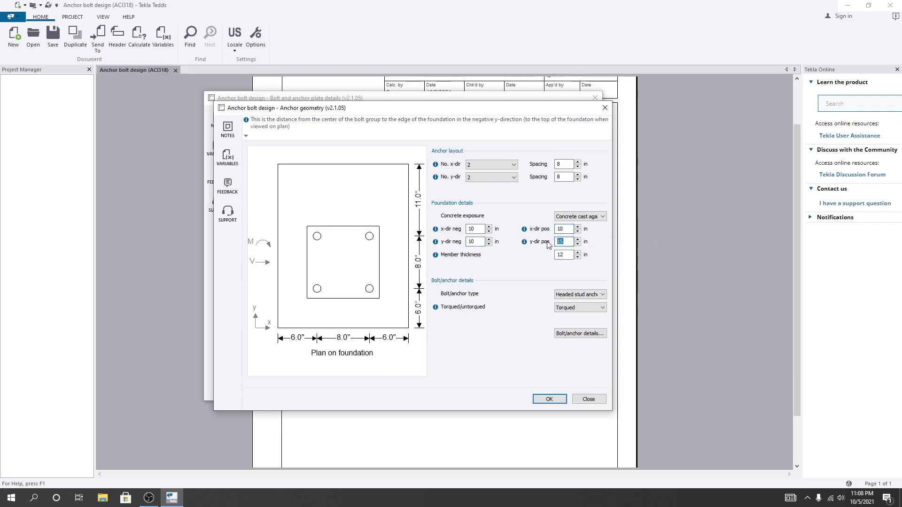
Set the foundation's positive y-direction edge distance to 10 in and accept the anchor geometry
{"action": "left_click", "coordinate": [566, 229]}
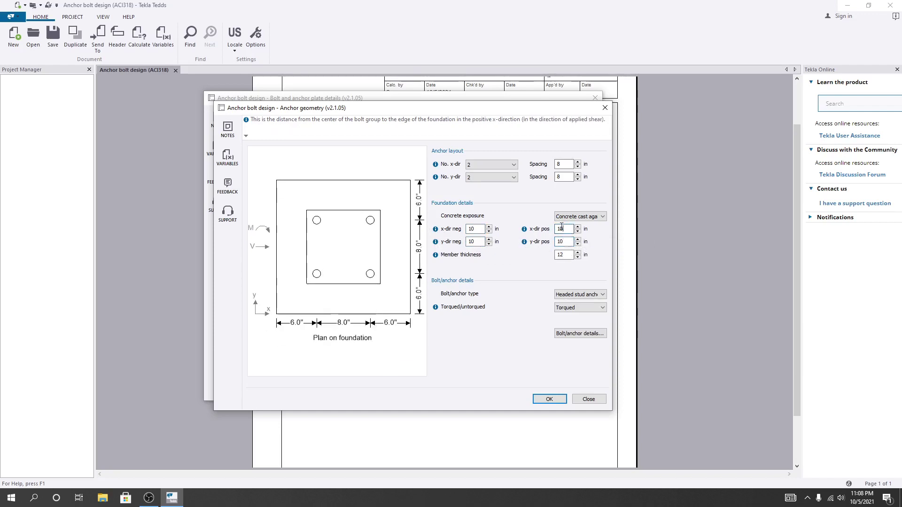
{"action": "left_click", "coordinate": [545, 399]}
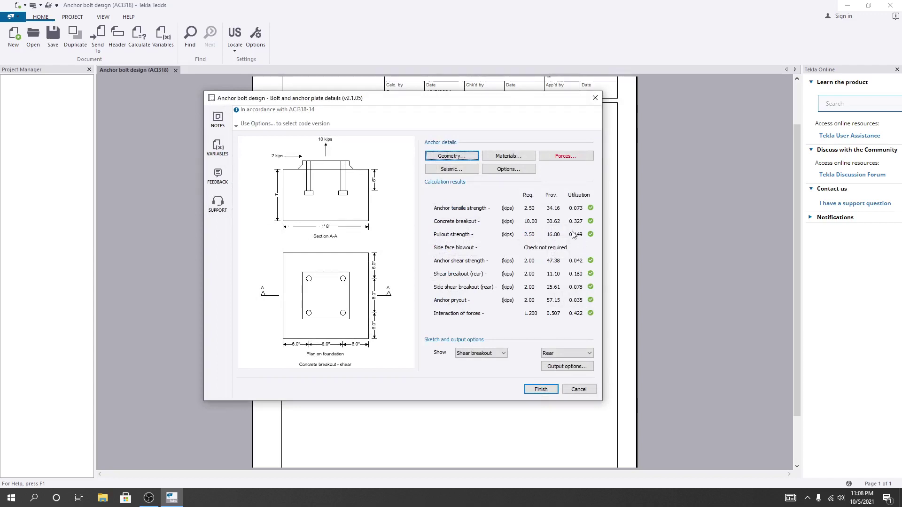
Set the factored axial force to 10 kips in both bolt rows and the factored shear force to 3 kips
{"action": "left_click", "coordinate": [566, 160]}
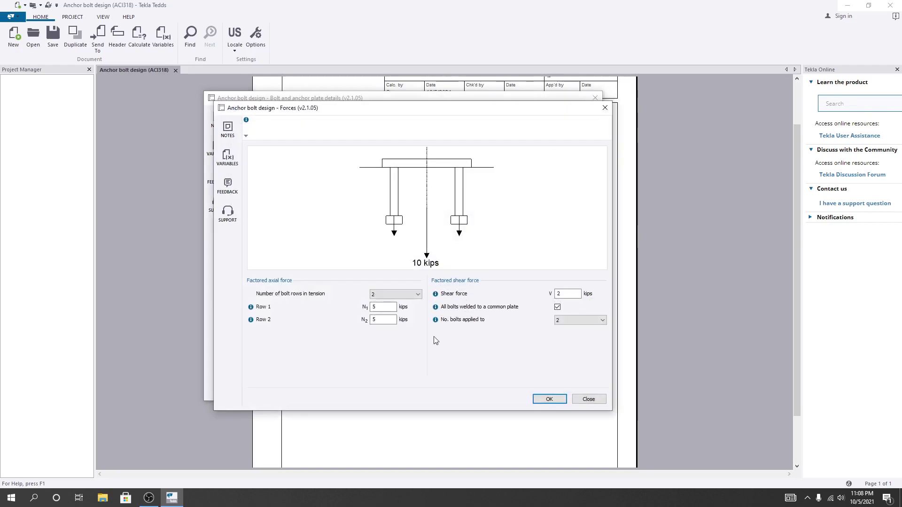
{"action": "left_click", "coordinate": [383, 307]}
{"action": "type", "text": "10"}
{"action": "key", "text": "Tab"}
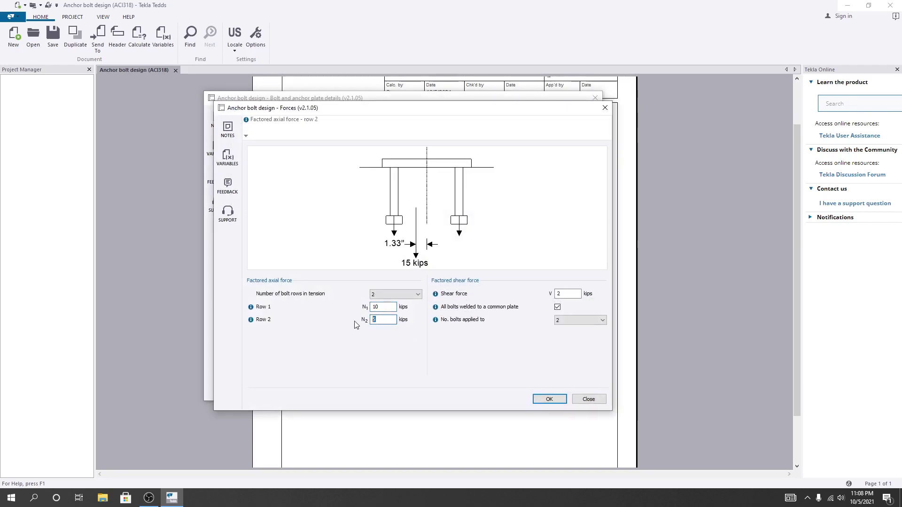
{"action": "type", "text": "10"}
{"action": "left_click", "coordinate": [384, 307]}
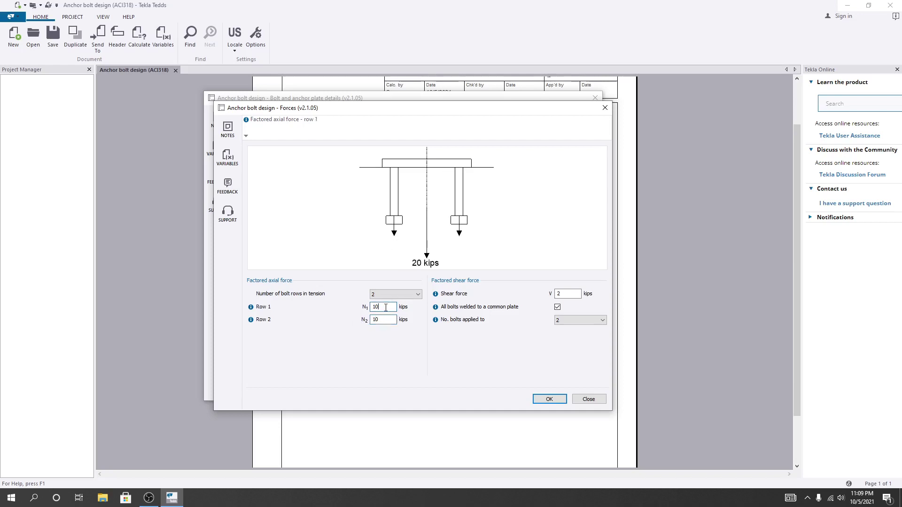
{"action": "left_click", "coordinate": [566, 294]}
{"action": "left_click", "coordinate": [387, 320]}
{"action": "left_click", "coordinate": [550, 400]}
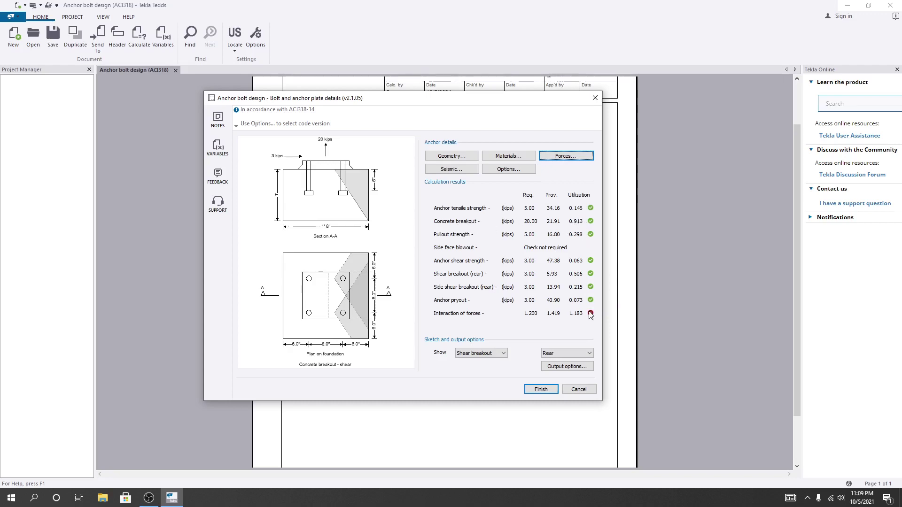
Compare the tension breakout and shear breakout sketches, then leave the side shear breakout sketch displayed
{"action": "left_click", "coordinate": [501, 356]}
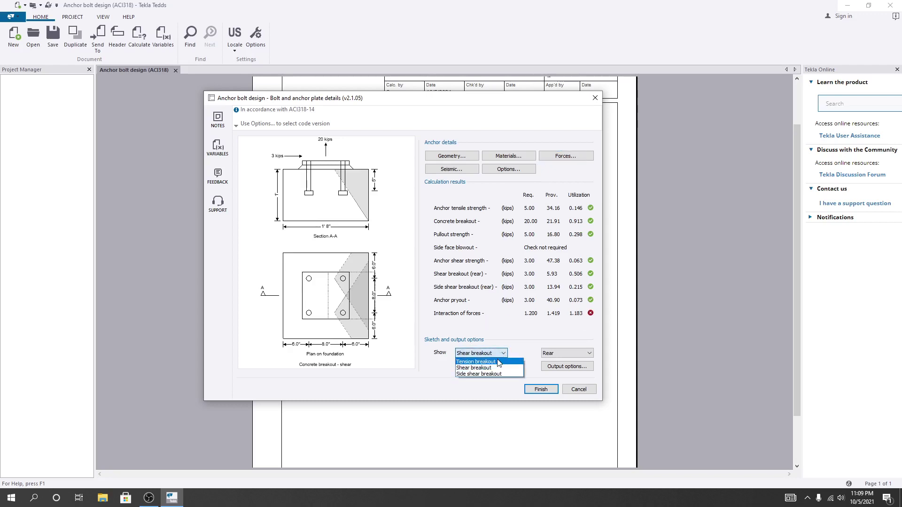
{"action": "left_click", "coordinate": [499, 362]}
{"action": "left_click", "coordinate": [500, 353]}
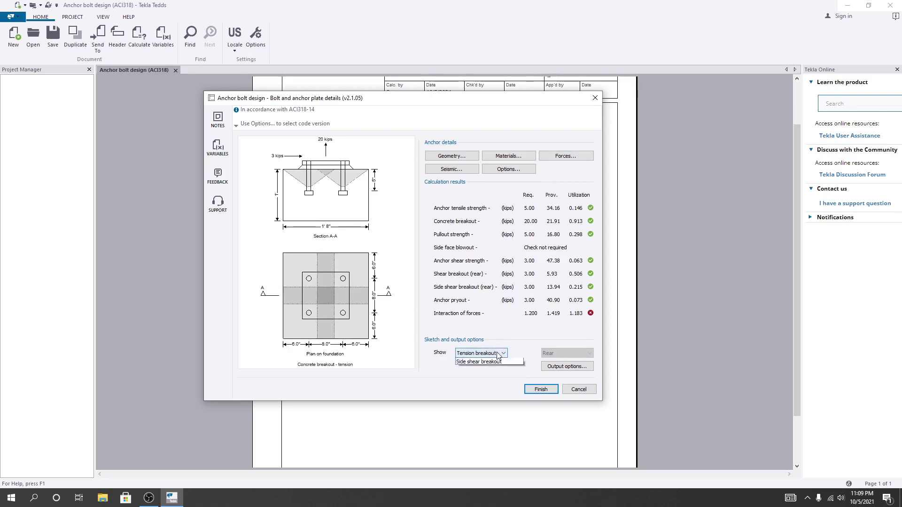
{"action": "left_click", "coordinate": [485, 371]}
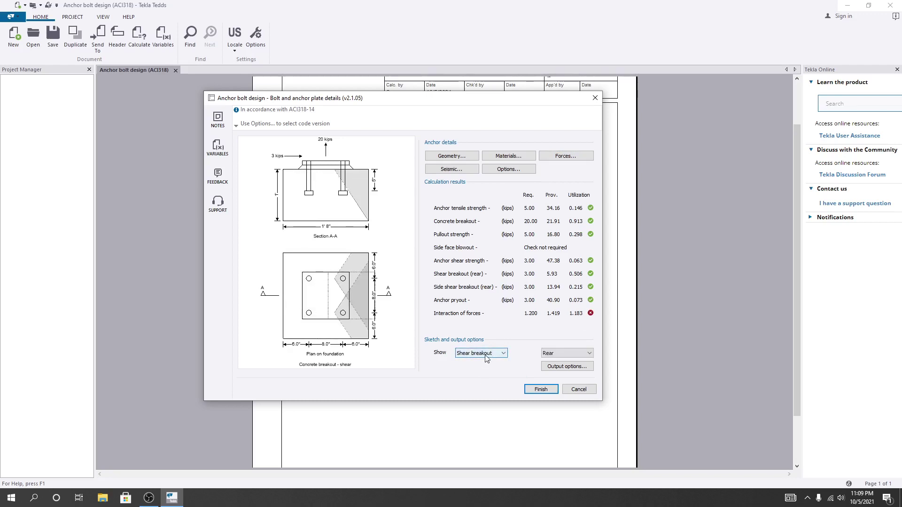
{"action": "left_click", "coordinate": [495, 356]}
{"action": "left_click", "coordinate": [494, 363]}
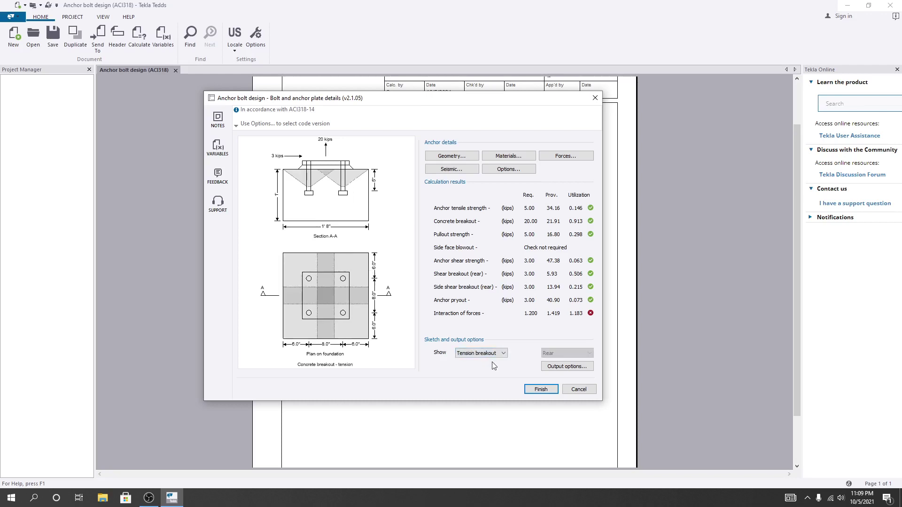
{"action": "left_click", "coordinate": [503, 355]}
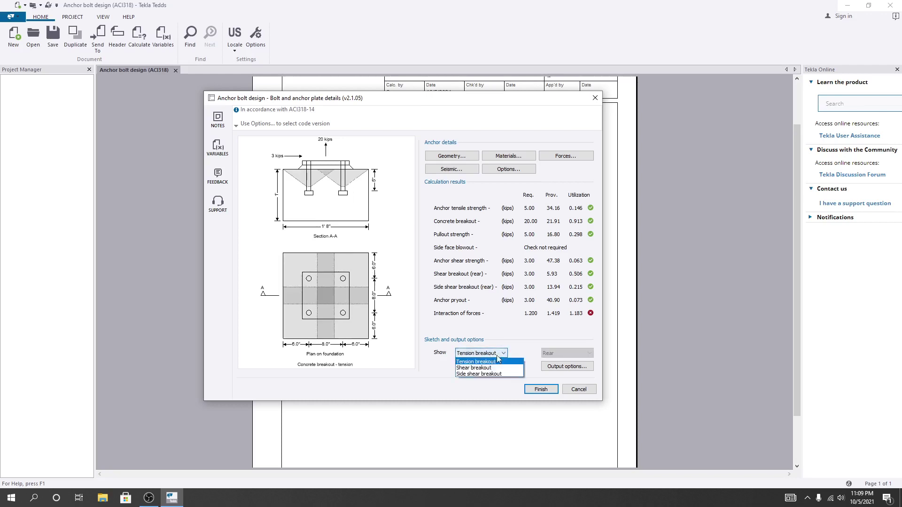
{"action": "left_click", "coordinate": [495, 374]}
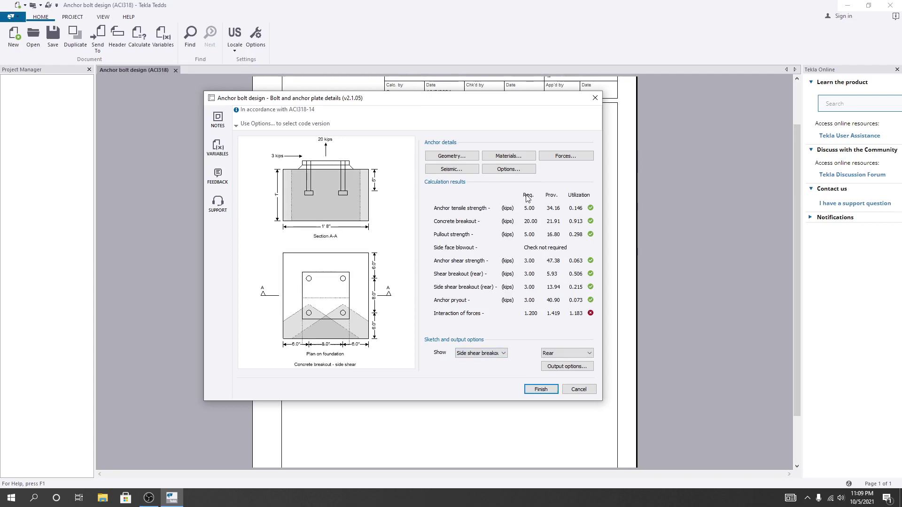
Set the factored axial force to 8 kips in both bolt rows and the factored shear force to 2 kips
{"action": "left_click", "coordinate": [564, 156]}
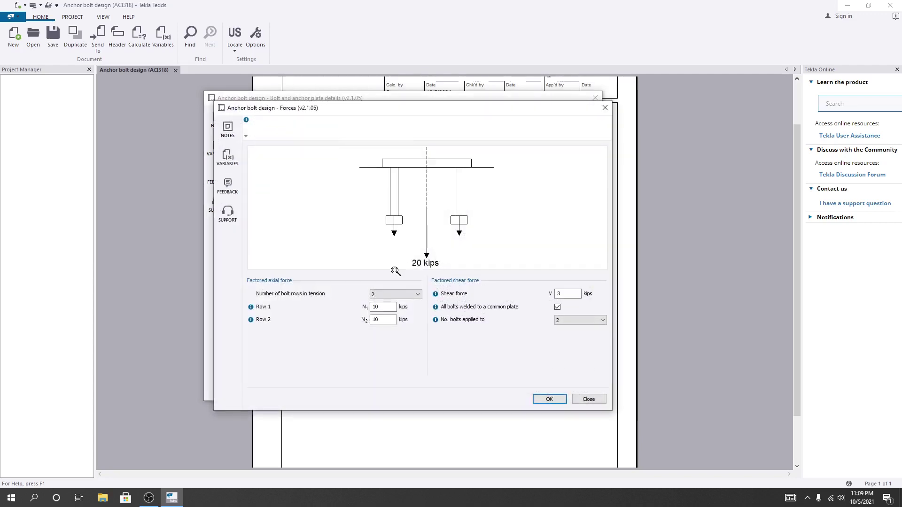
{"action": "double_click", "coordinate": [371, 306]}
{"action": "type", "text": "8"}
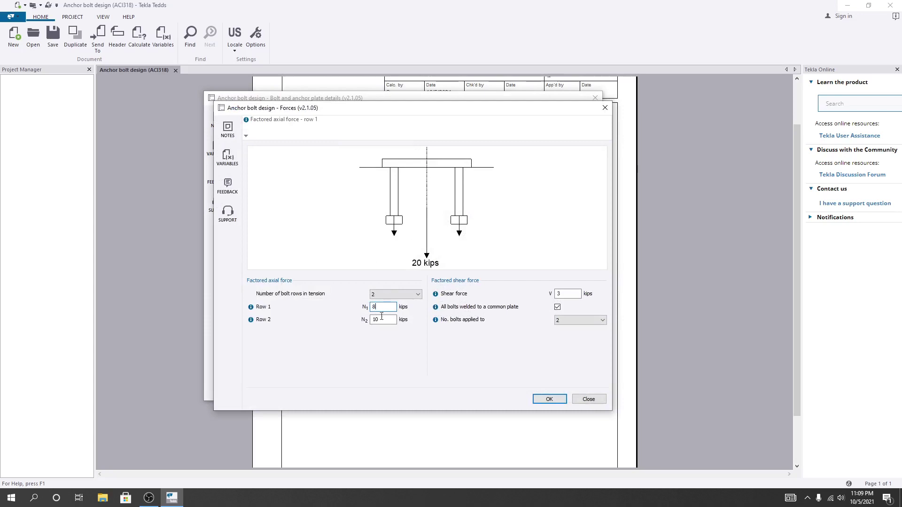
{"action": "key", "text": "Tab"}
{"action": "type", "text": "8"}
{"action": "double_click", "coordinate": [567, 293]}
{"action": "type", "text": "2"}
{"action": "left_click", "coordinate": [557, 400]}
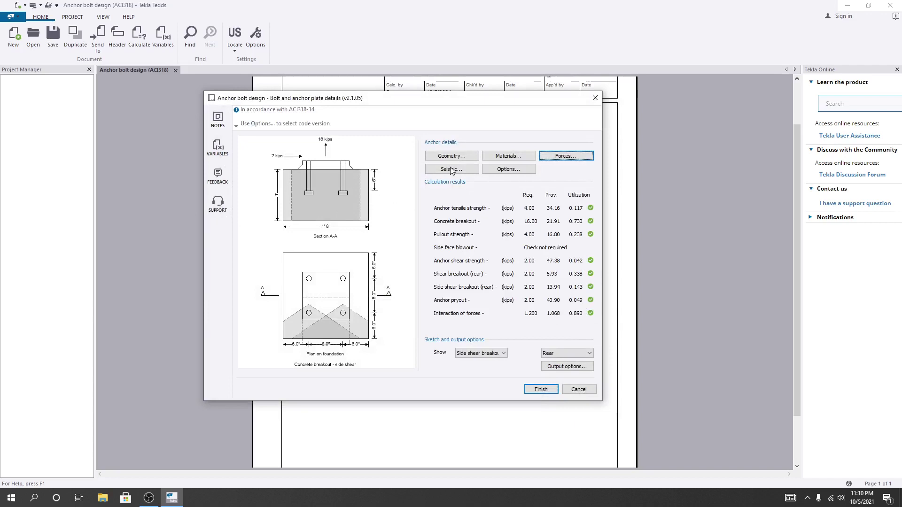
Accept the existing material details and change the bolt/anchor type in the anchor geometry to headed end bolt anchor
{"action": "left_click", "coordinate": [502, 158]}
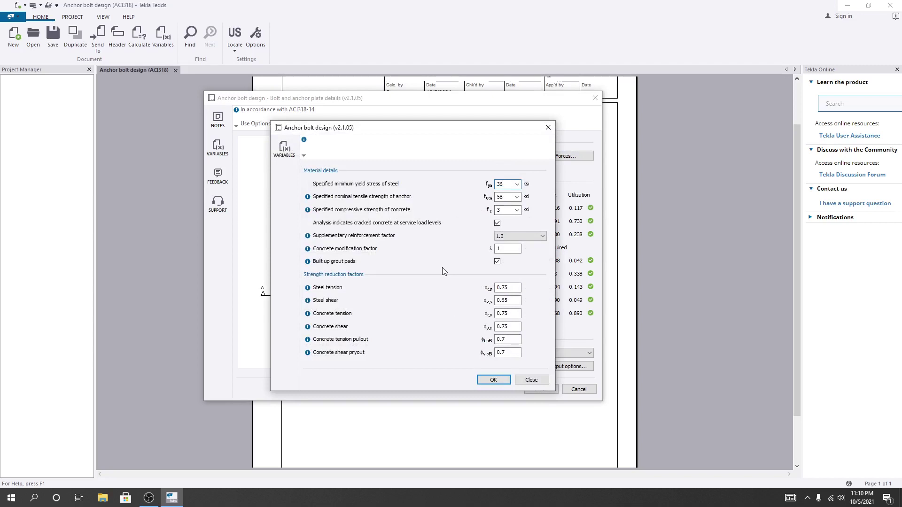
{"action": "left_click", "coordinate": [494, 380]}
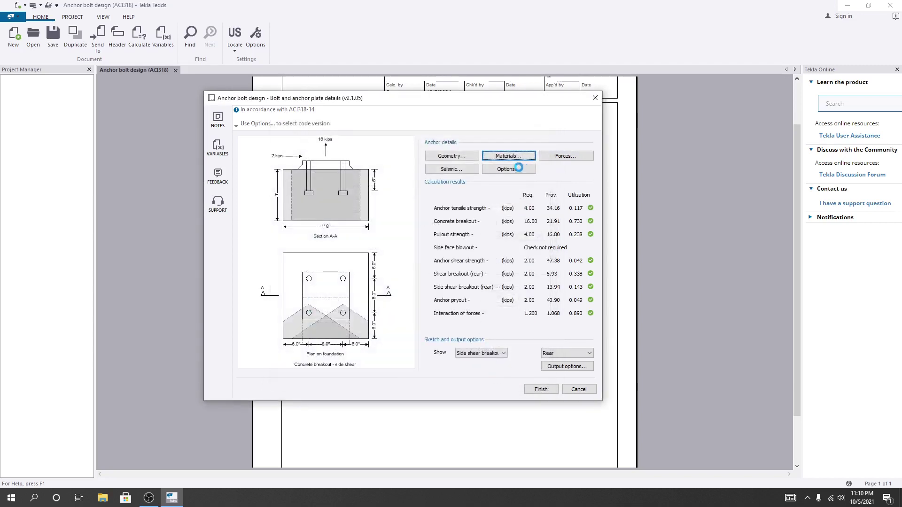
{"action": "left_click", "coordinate": [456, 160]}
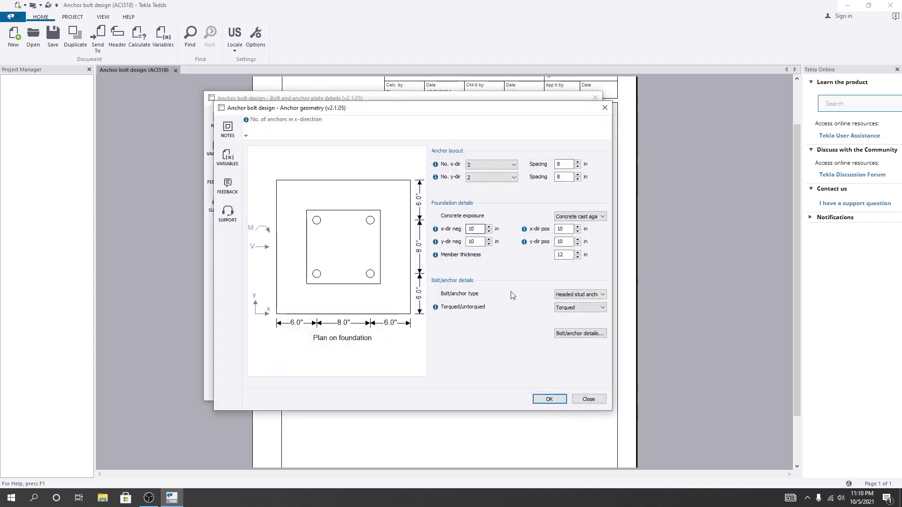
{"action": "left_click", "coordinate": [591, 298]}
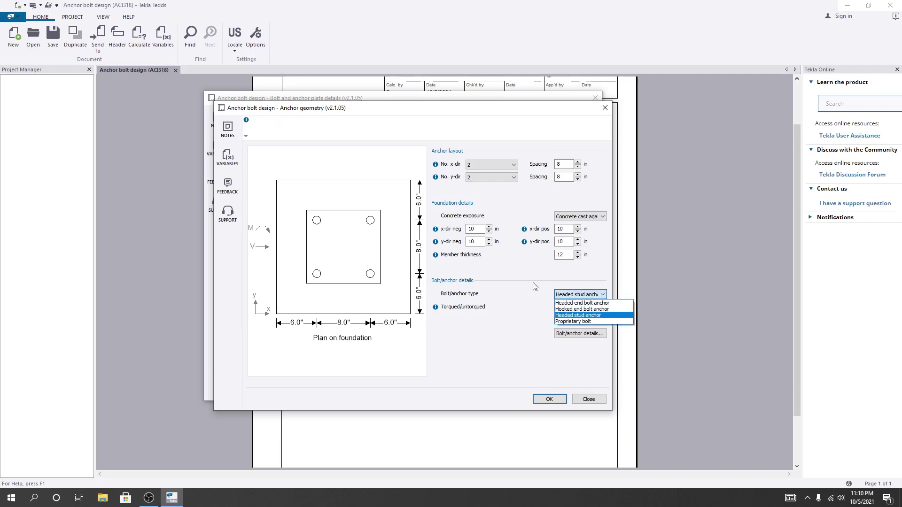
{"action": "left_click", "coordinate": [535, 286]}
{"action": "left_click", "coordinate": [591, 295]}
{"action": "left_click", "coordinate": [585, 303]}
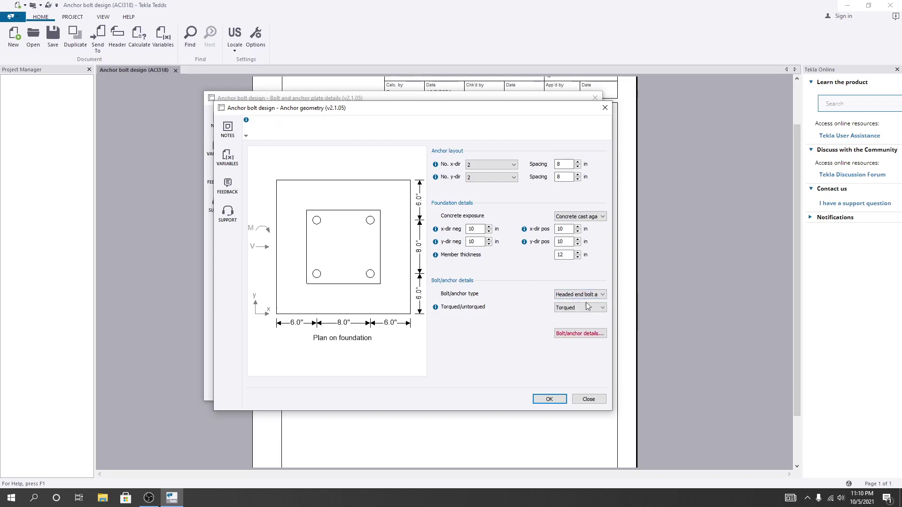
Set the anchor bolt diameter to 0.5 in and accept the anchor details and geometry
{"action": "left_click", "coordinate": [581, 334]}
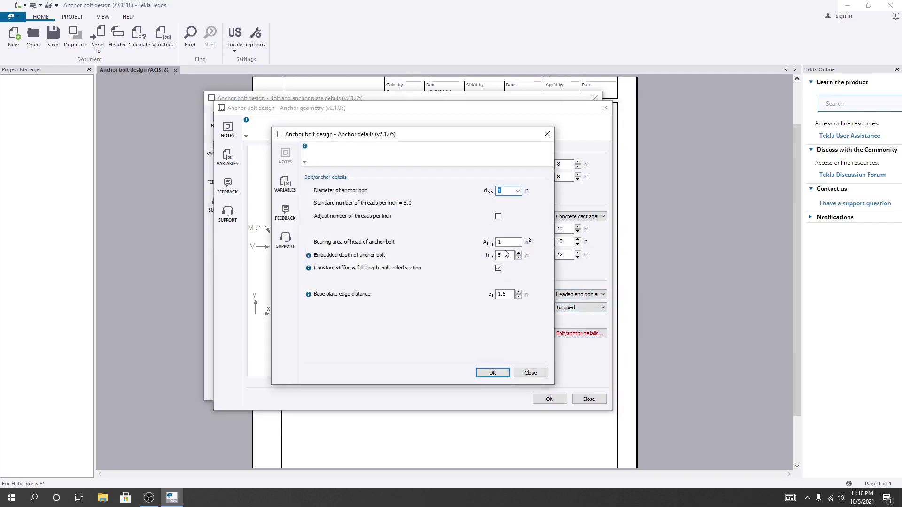
{"action": "left_click", "coordinate": [519, 191]}
{"action": "left_click", "coordinate": [510, 205]}
{"action": "left_click", "coordinate": [492, 373]}
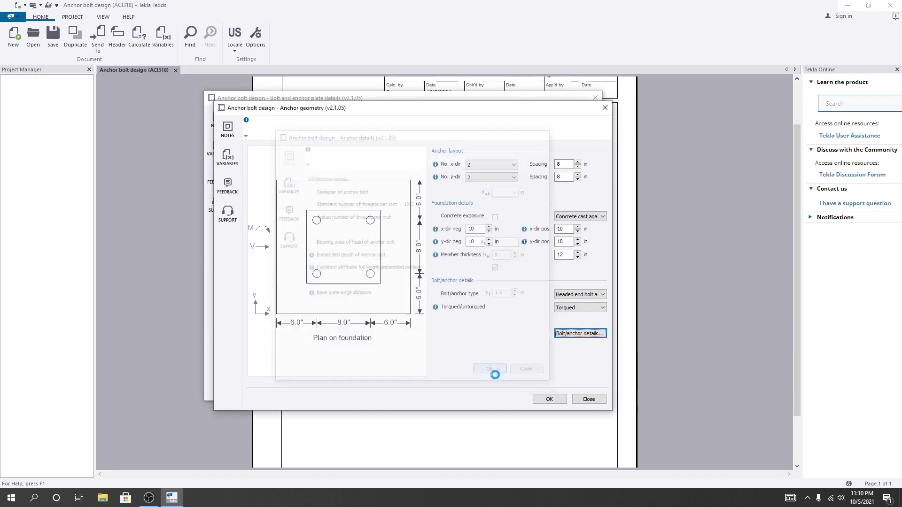
{"action": "left_click", "coordinate": [550, 399]}
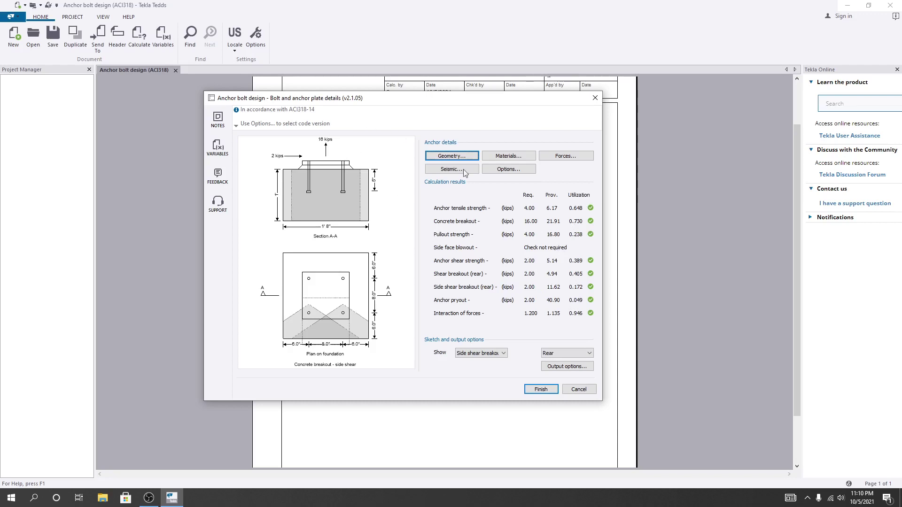
Change the design code to ACI318-19 and finish the design to generate the calculation report
{"action": "left_click", "coordinate": [510, 169]}
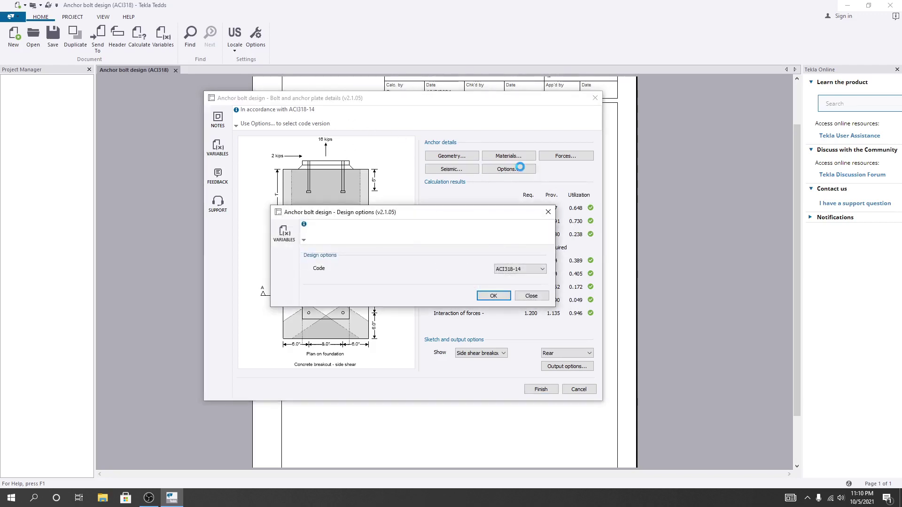
{"action": "left_click", "coordinate": [544, 269]}
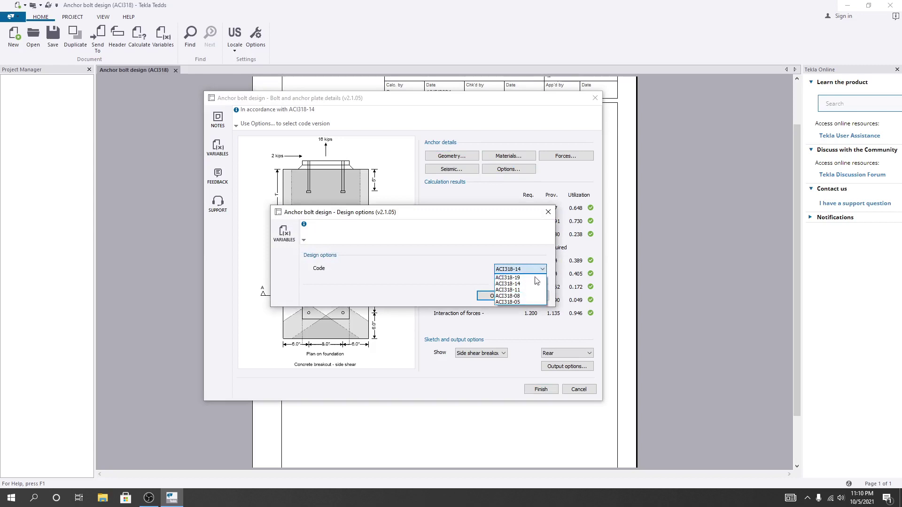
{"action": "left_click", "coordinate": [522, 278]}
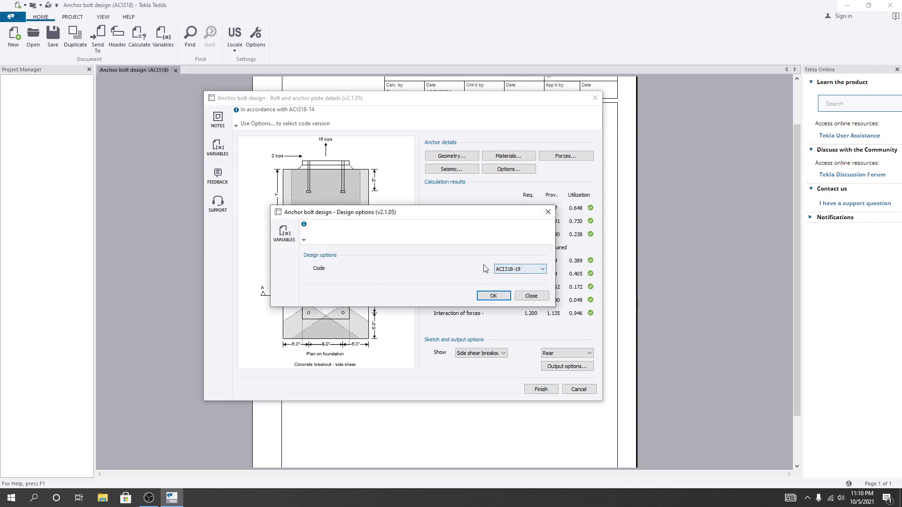
{"action": "left_click", "coordinate": [497, 295]}
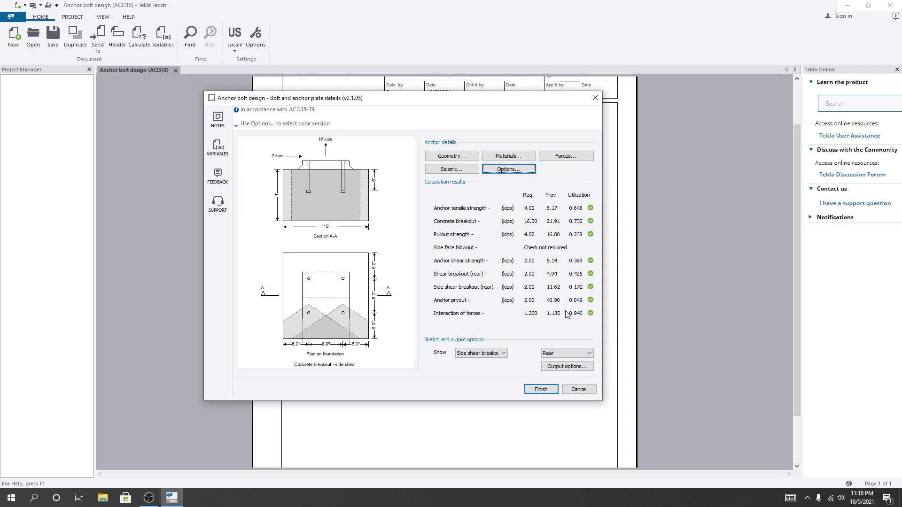
{"action": "left_click", "coordinate": [542, 389]}
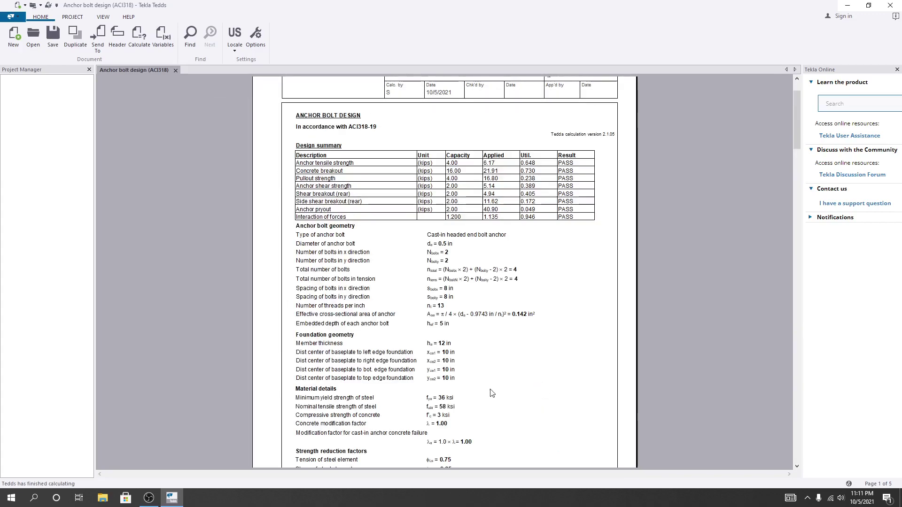
Examine the calculation report's design summary, breakout sketches, individual strength checks and the interaction of tensile and shear forces
{"action": "scroll", "coordinate": [410, 259], "scroll_direction": "up", "scroll_amount": 1}
{"action": "scroll", "coordinate": [427, 230], "scroll_direction": "down", "scroll_amount": 12}
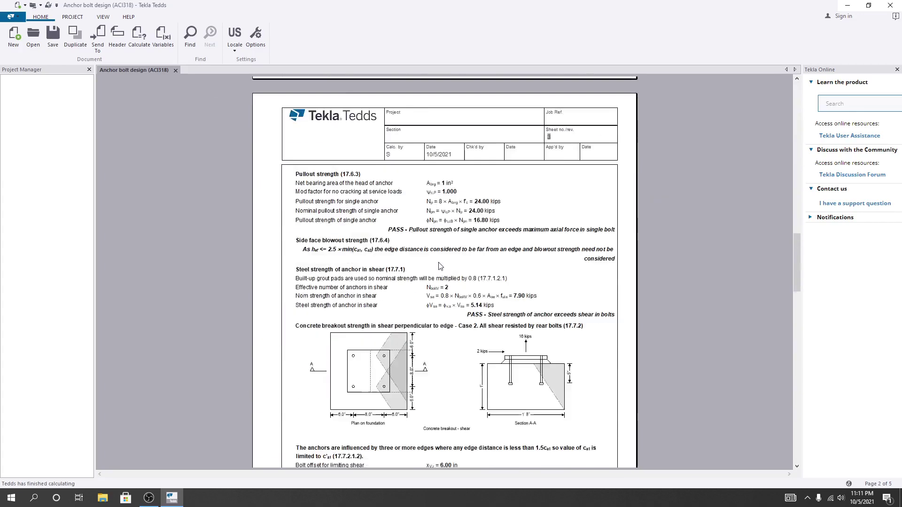
{"action": "scroll", "coordinate": [441, 267], "scroll_direction": "down", "scroll_amount": 20}
{"action": "scroll", "coordinate": [446, 282], "scroll_direction": "up", "scroll_amount": 10}
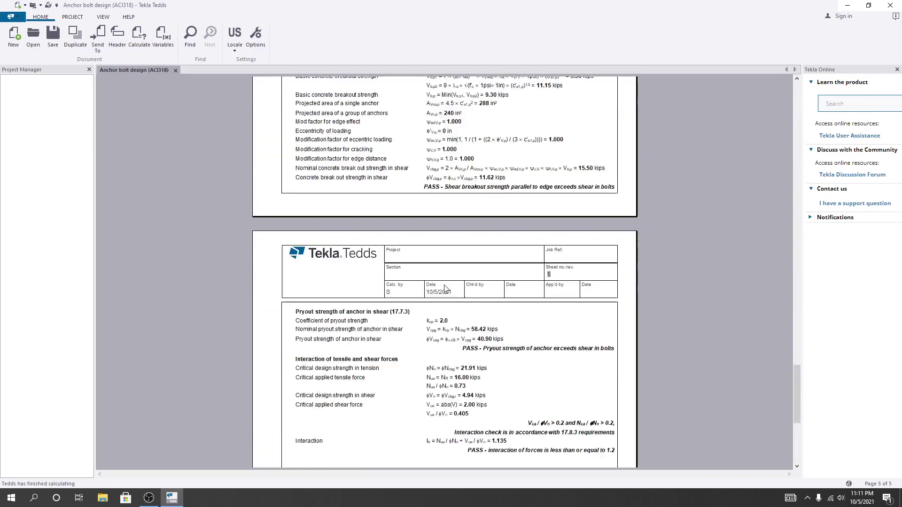
{"action": "scroll", "coordinate": [431, 277], "scroll_direction": "down", "scroll_amount": 4}
{"action": "scroll", "coordinate": [431, 277], "scroll_direction": "up", "scroll_amount": 4}
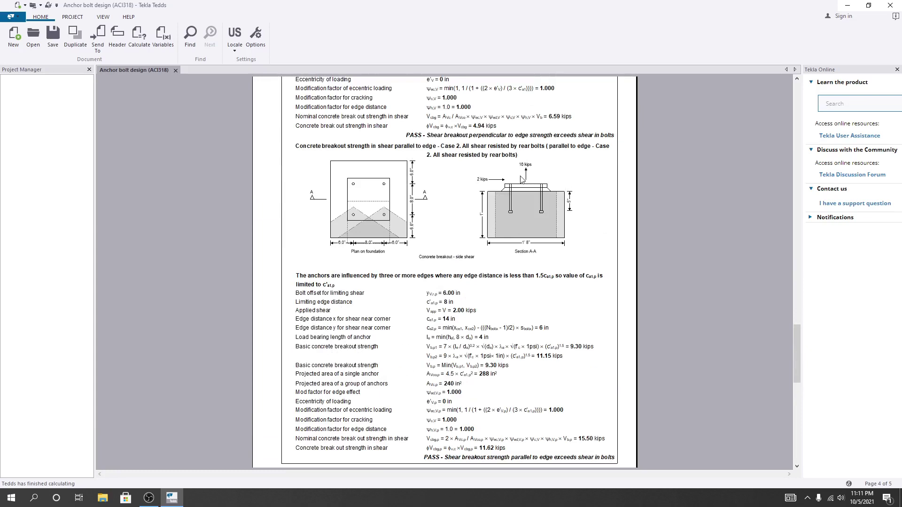
{"action": "scroll", "coordinate": [534, 274], "scroll_direction": "up", "scroll_amount": 4}
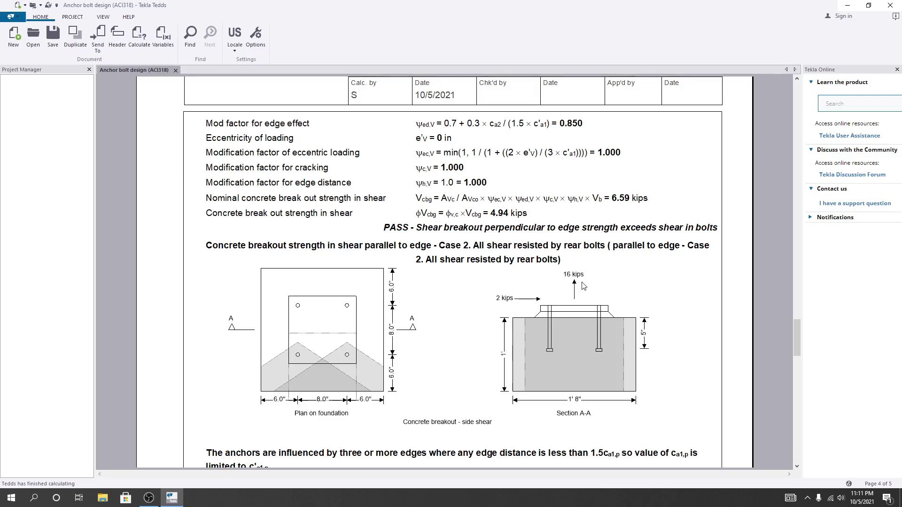
{"action": "scroll", "coordinate": [566, 283], "scroll_direction": "up", "scroll_amount": 20}
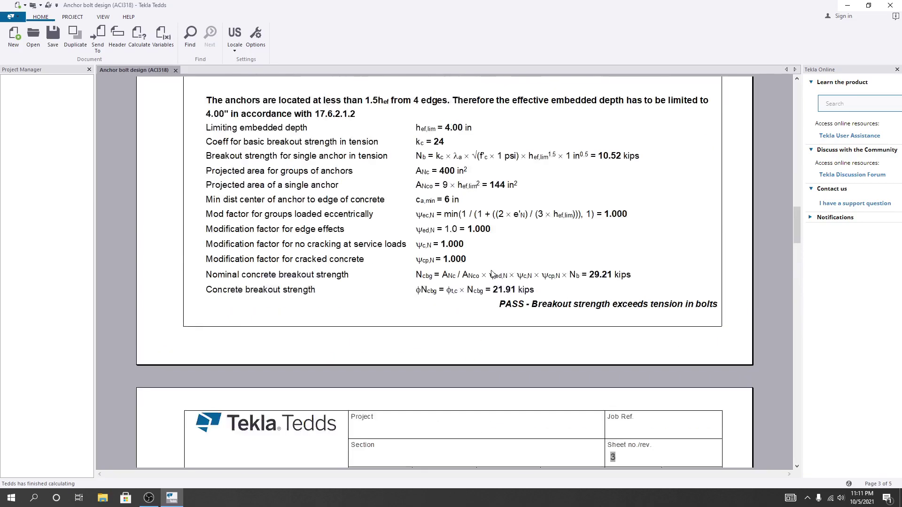
{"action": "scroll", "coordinate": [447, 299], "scroll_direction": "up", "scroll_amount": 8}
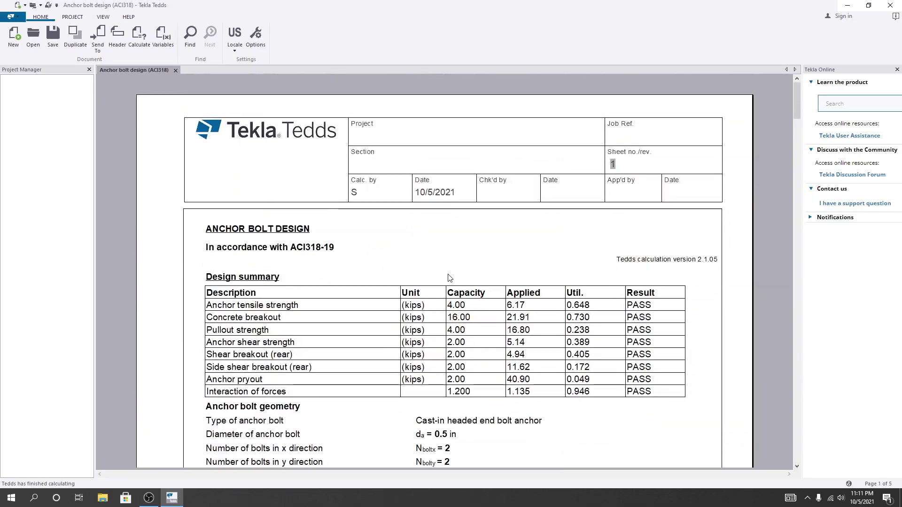
{"action": "scroll", "coordinate": [451, 295], "scroll_direction": "down", "scroll_amount": 15}
{"action": "scroll", "coordinate": [455, 291], "scroll_direction": "down", "scroll_amount": 20}
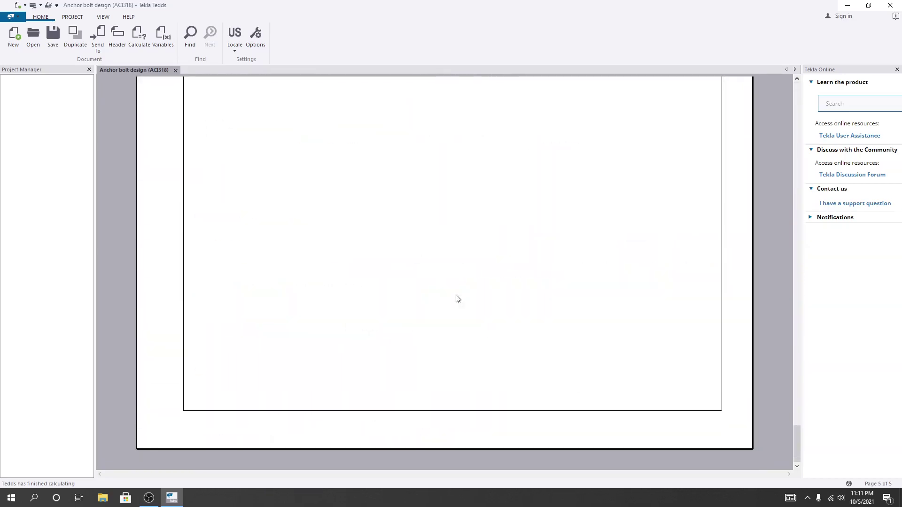
Recalculate the anchor bolt design, continue without cancelling, and finish it with the existing values to regenerate the report
{"action": "scroll", "coordinate": [456, 298], "scroll_direction": "up", "scroll_amount": 20}
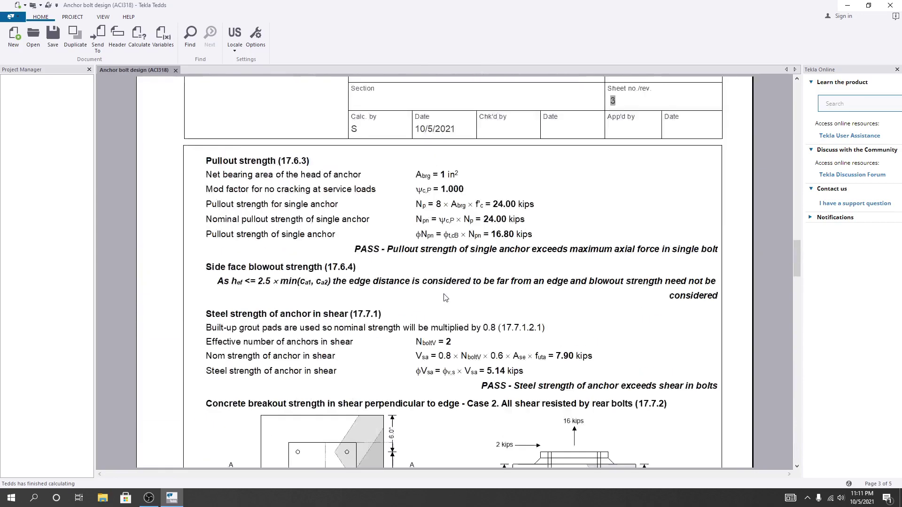
{"action": "scroll", "coordinate": [449, 296], "scroll_direction": "up", "scroll_amount": 12}
{"action": "right_click", "coordinate": [450, 265]}
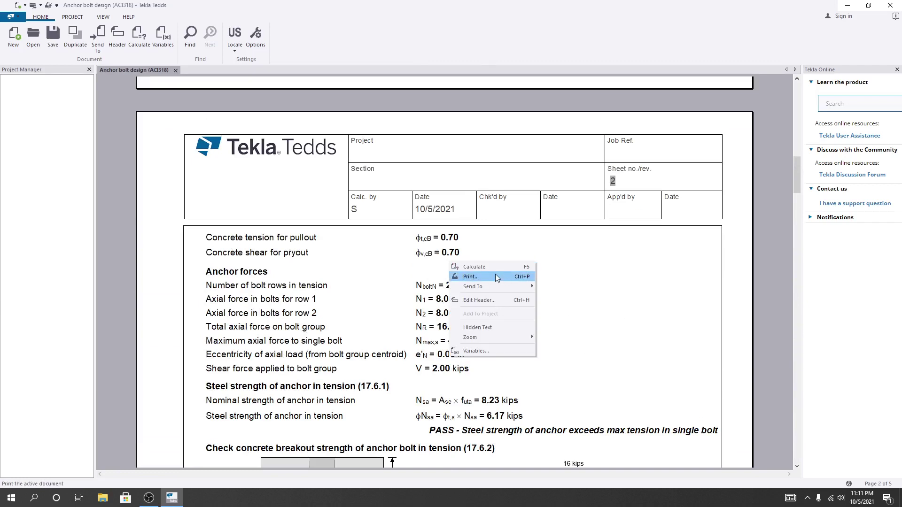
{"action": "left_click", "coordinate": [474, 267]}
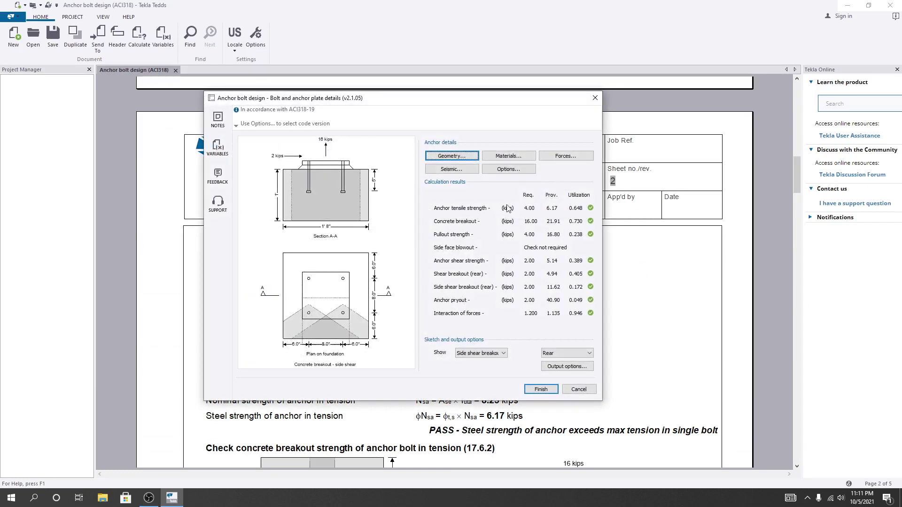
{"action": "left_click", "coordinate": [586, 390]}
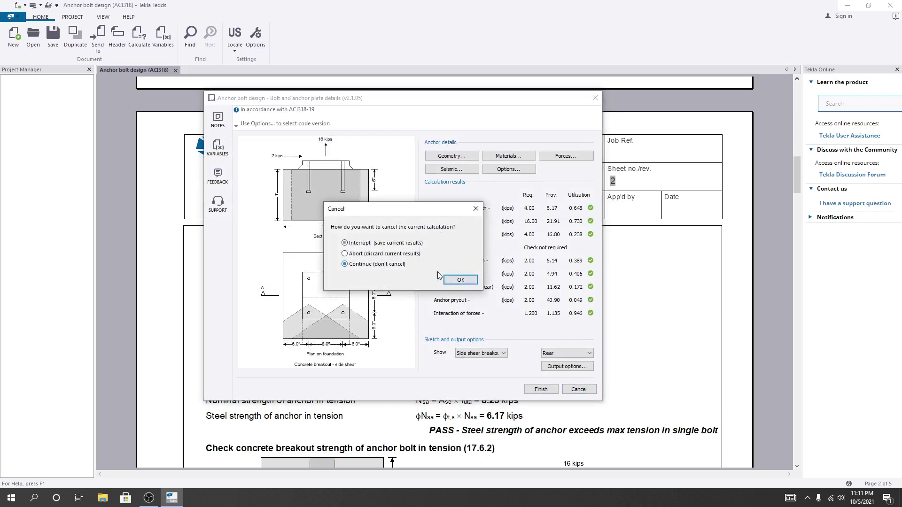
{"action": "left_click", "coordinate": [461, 280]}
{"action": "left_click", "coordinate": [548, 390]}
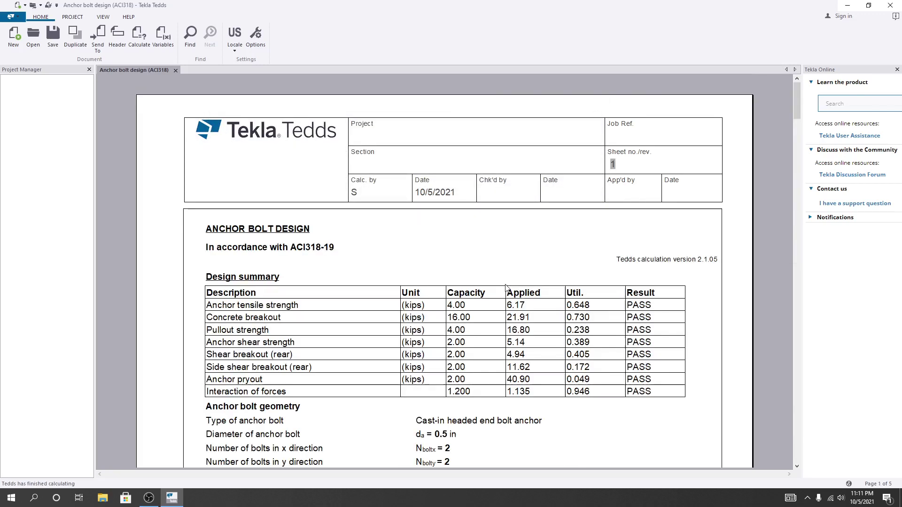
Print all pages of the calculation report using the Adobe PDF printer
{"action": "right_click", "coordinate": [499, 268]}
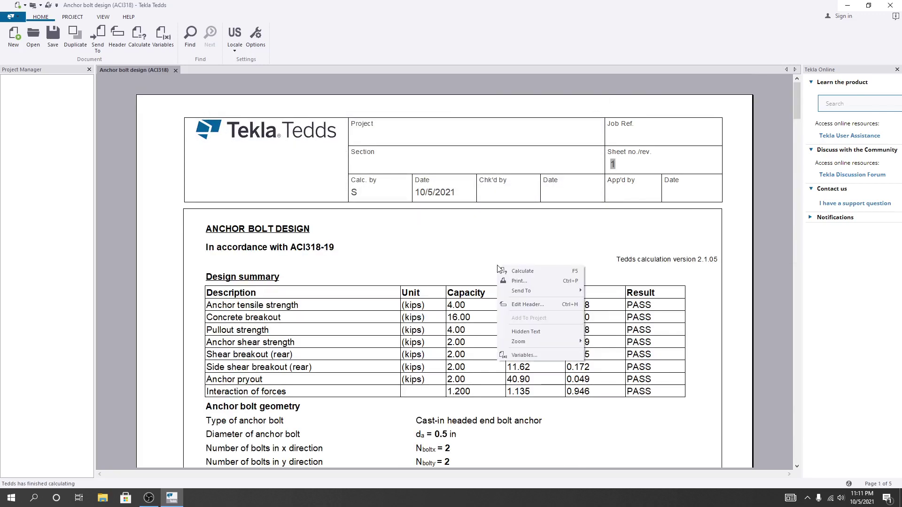
{"action": "left_click", "coordinate": [517, 281]}
{"action": "left_click", "coordinate": [421, 199]}
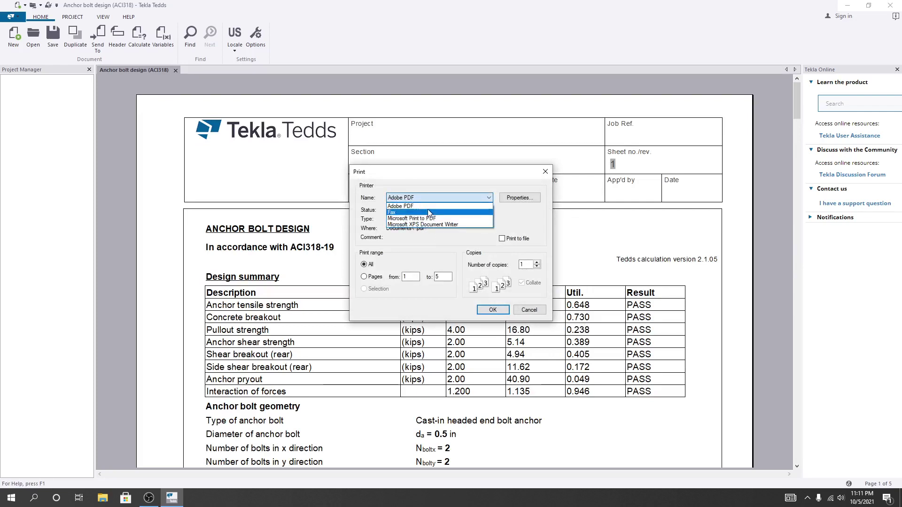
{"action": "left_click", "coordinate": [425, 206]}
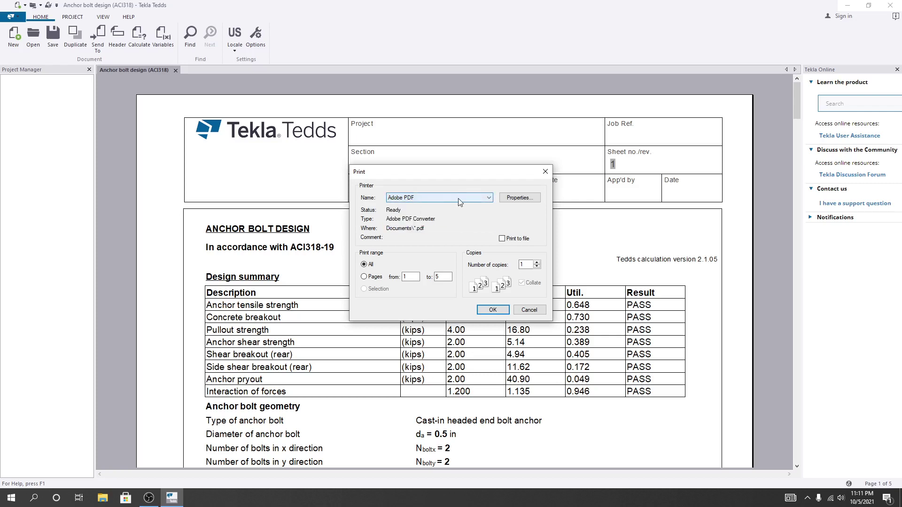
{"action": "left_click", "coordinate": [493, 310]}
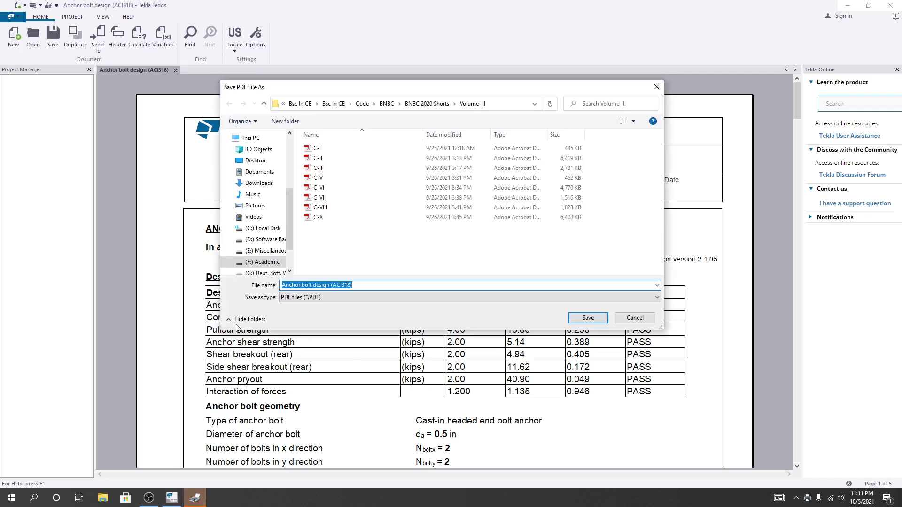
Save the PDF report to the Desktop as Anchor bolt design (ACI318)
{"action": "left_click", "coordinate": [250, 138]}
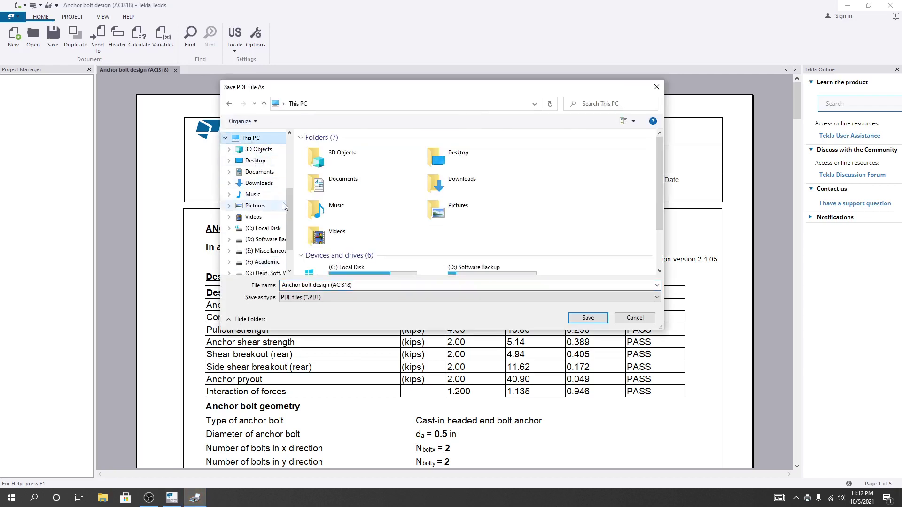
{"action": "left_click_drag", "start_coordinate": [287, 207], "coordinate": [287, 150]}
{"action": "left_click", "coordinate": [255, 152]}
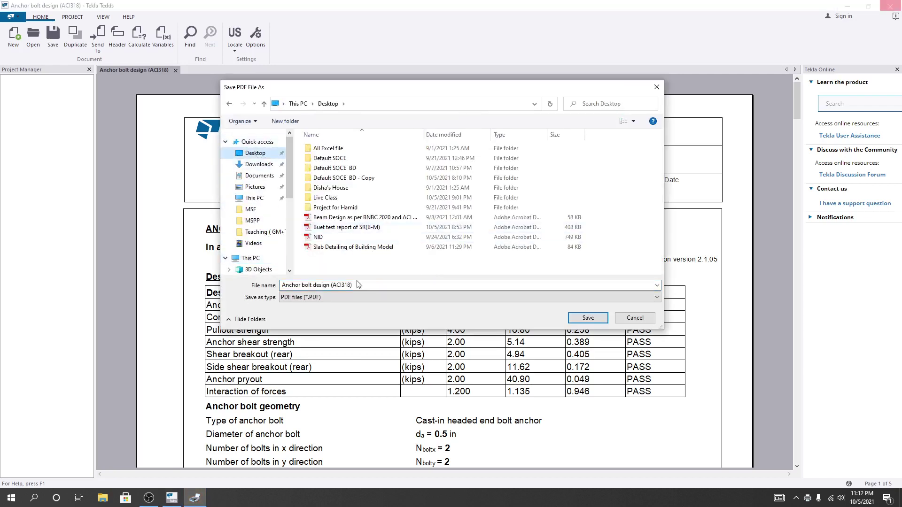
{"action": "left_click", "coordinate": [364, 287]}
{"action": "left_click", "coordinate": [350, 285]}
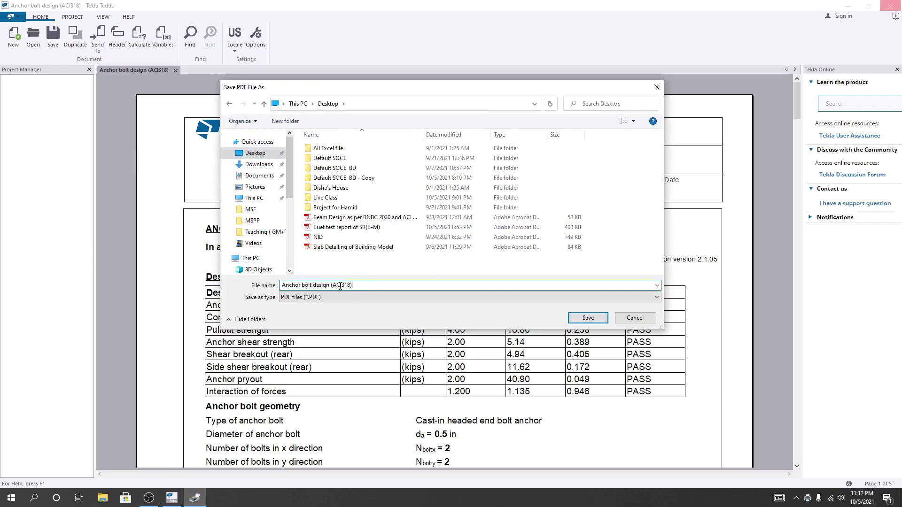
{"action": "left_click", "coordinate": [588, 318]}
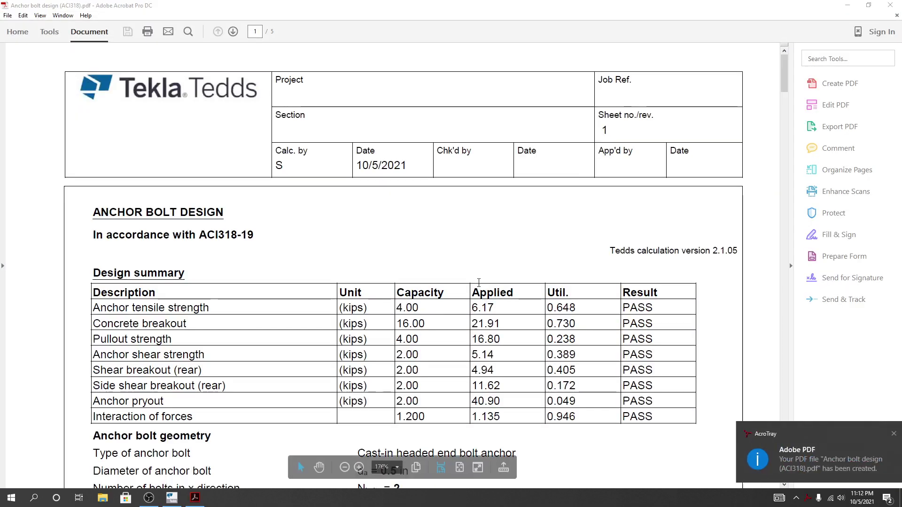
Look through all pages of the exported PDF report, from the design summary to the force interaction check, and close it
{"action": "scroll", "coordinate": [472, 318], "scroll_direction": "down", "scroll_amount": 20}
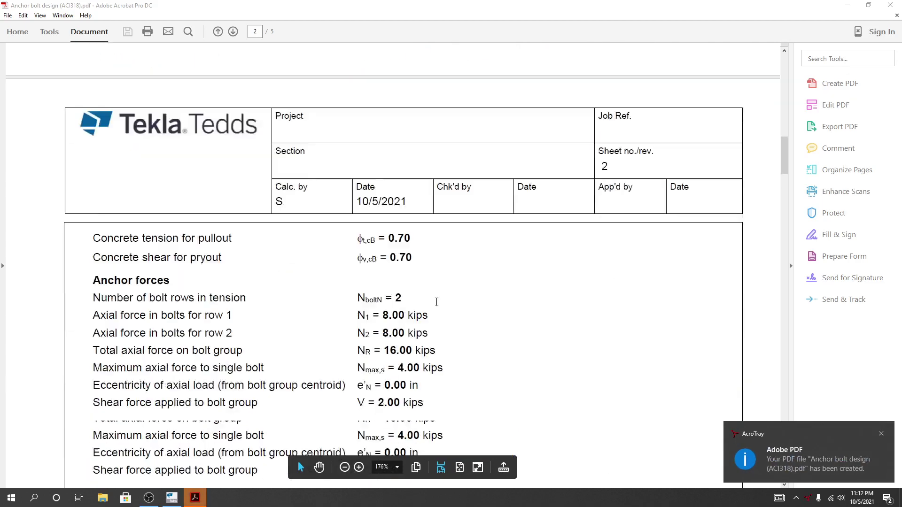
{"action": "scroll", "coordinate": [441, 307], "scroll_direction": "down", "scroll_amount": 20}
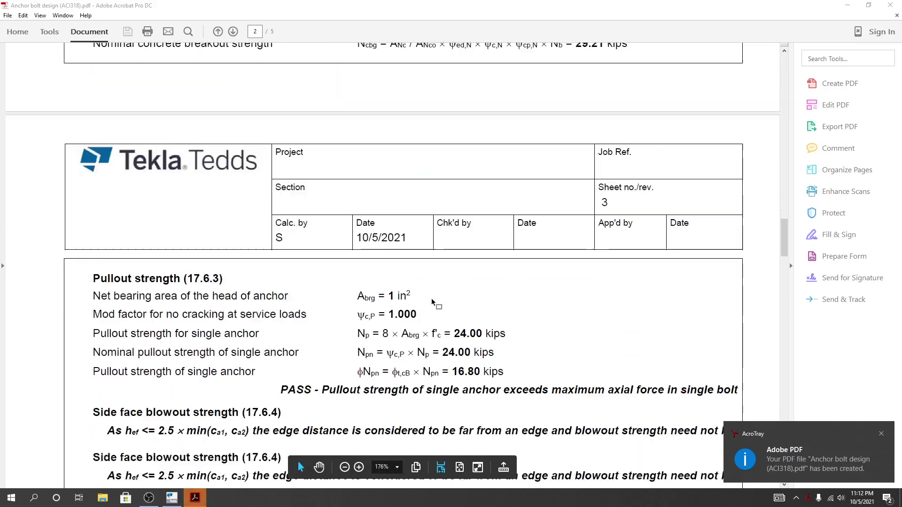
{"action": "scroll", "coordinate": [432, 299], "scroll_direction": "down", "scroll_amount": 15}
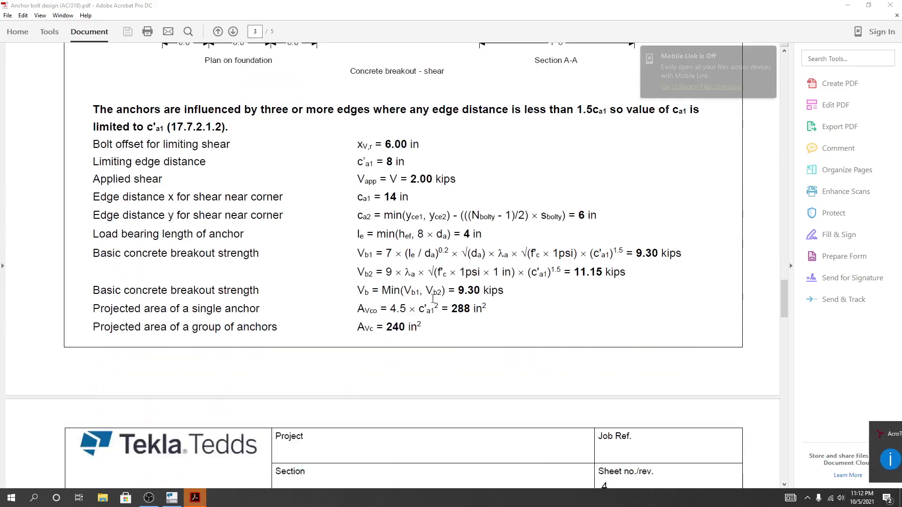
{"action": "scroll", "coordinate": [444, 313], "scroll_direction": "down", "scroll_amount": 20}
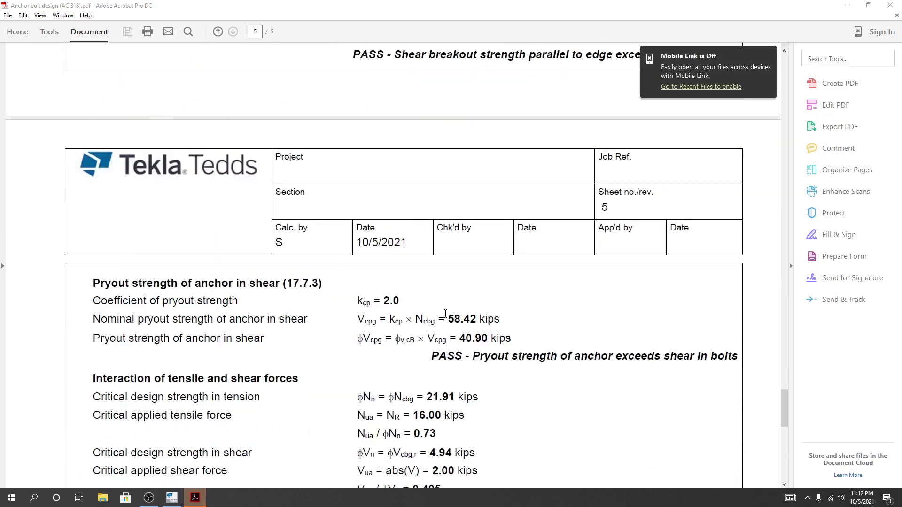
{"action": "scroll", "coordinate": [445, 320], "scroll_direction": "down", "scroll_amount": 5}
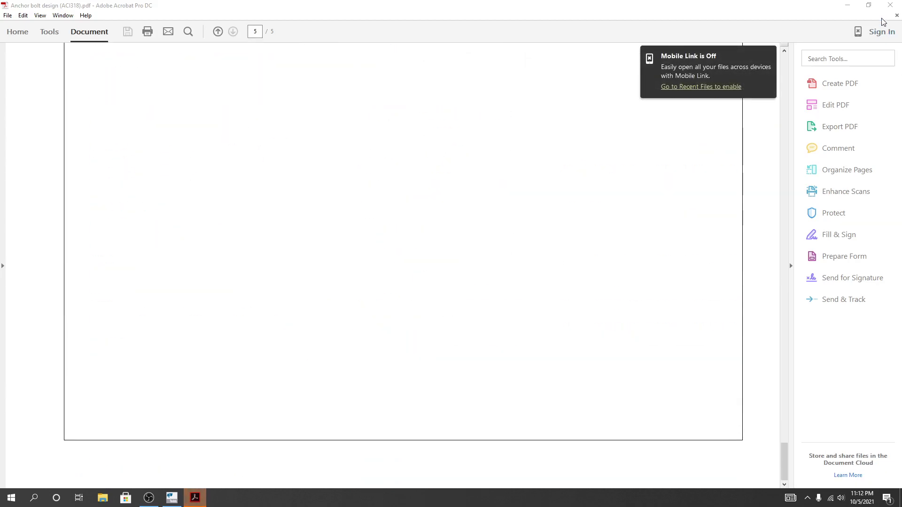
{"action": "left_click", "coordinate": [890, 5]}
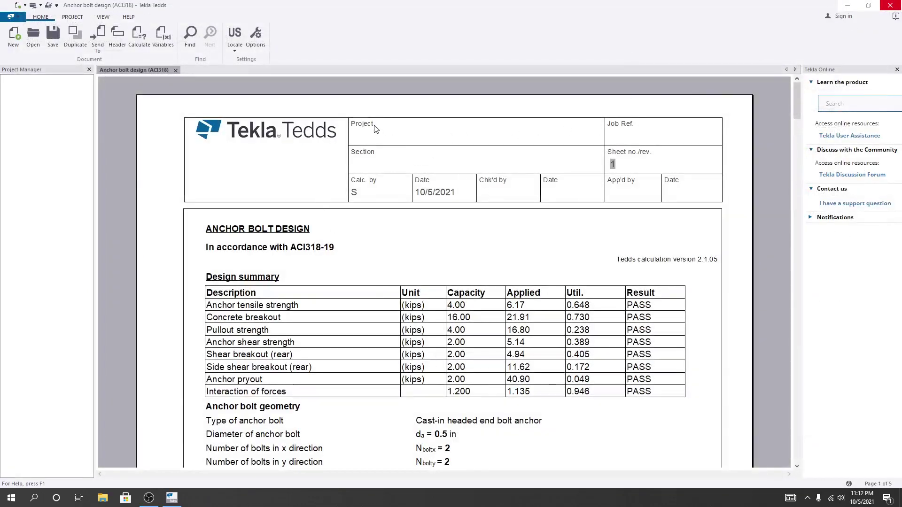
Open the program options and examine the startup, document template and default header settings, including the company and address fields
{"action": "left_click", "coordinate": [258, 50]}
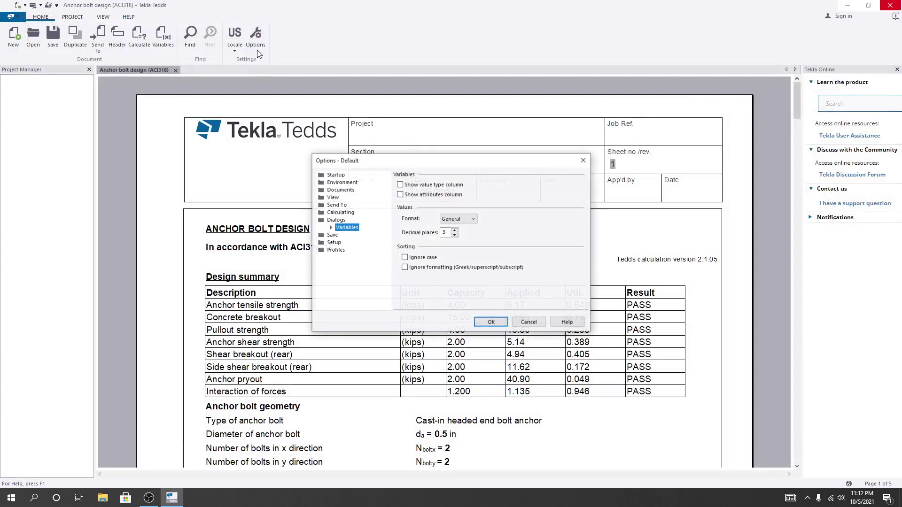
{"action": "left_click", "coordinate": [336, 175]}
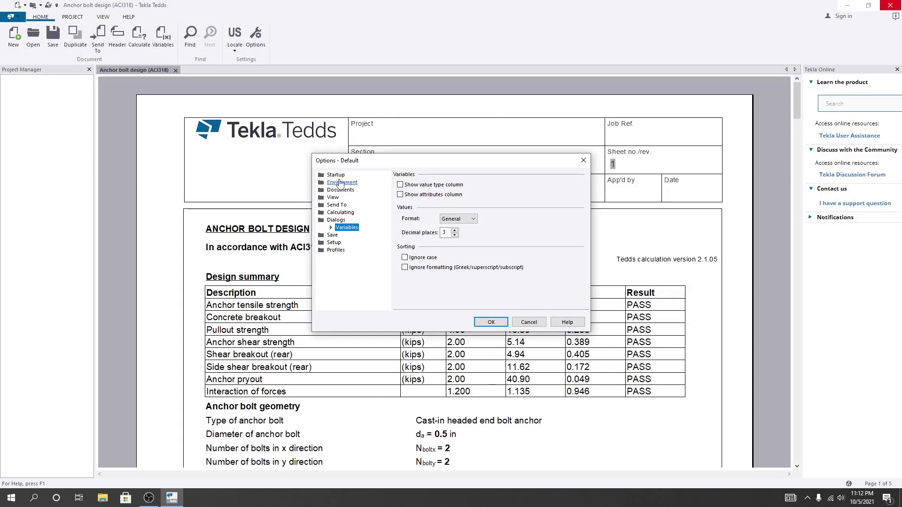
{"action": "left_click", "coordinate": [339, 184]}
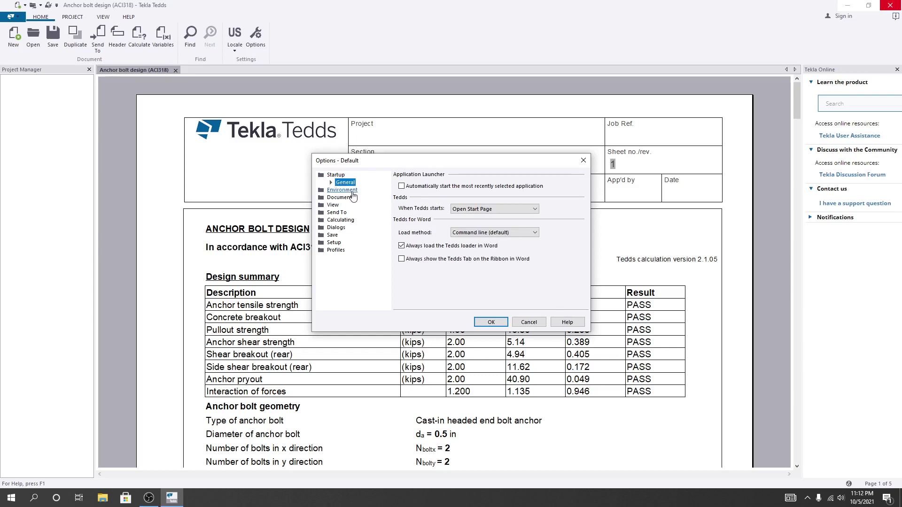
{"action": "left_click", "coordinate": [340, 197]}
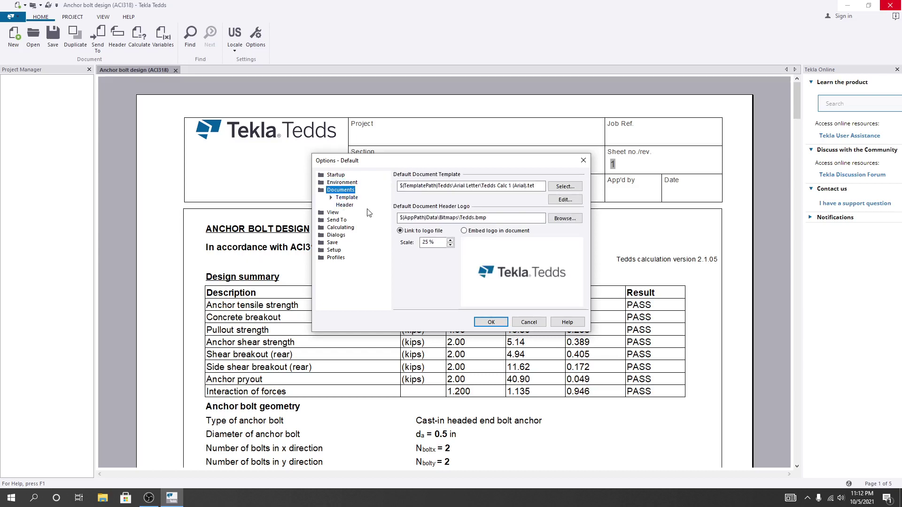
{"action": "left_click", "coordinate": [350, 206]}
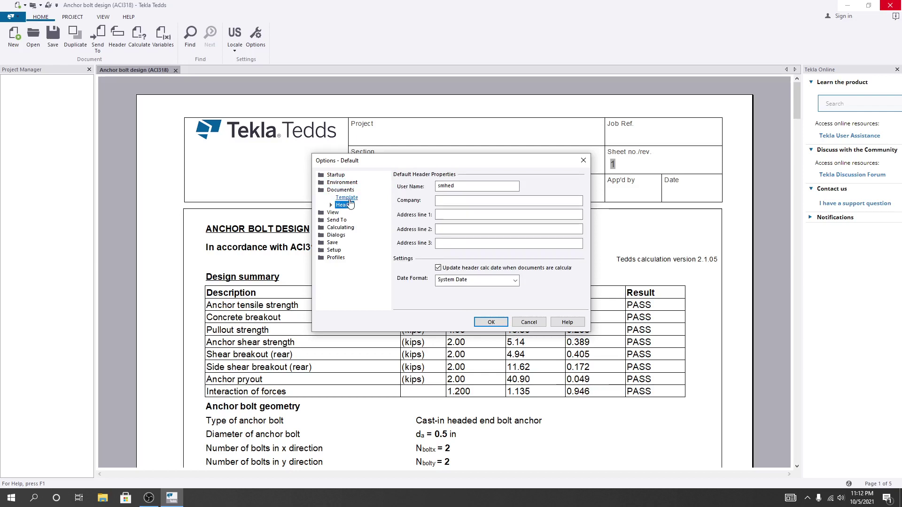
{"action": "left_click", "coordinate": [470, 201]}
{"action": "left_click_drag", "start_coordinate": [454, 157], "coordinate": [442, 248]}
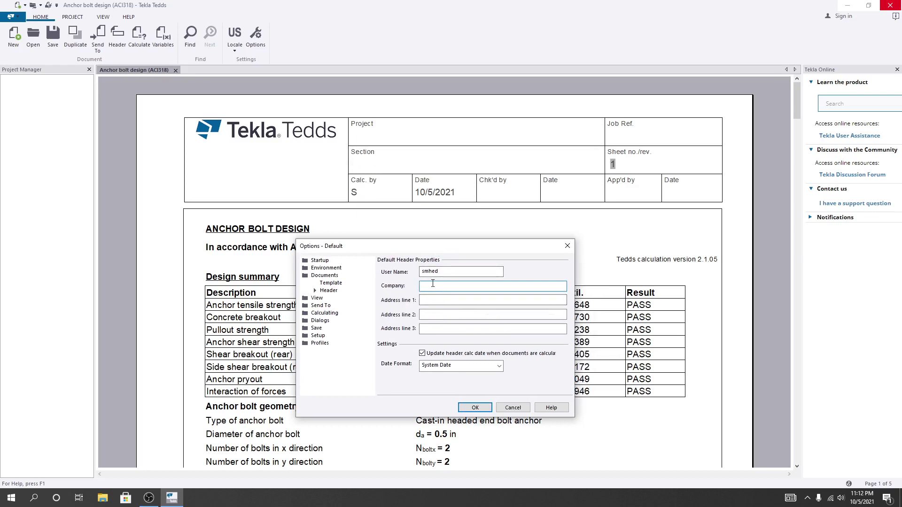
{"action": "left_click", "coordinate": [435, 301]}
{"action": "left_click", "coordinate": [435, 314]}
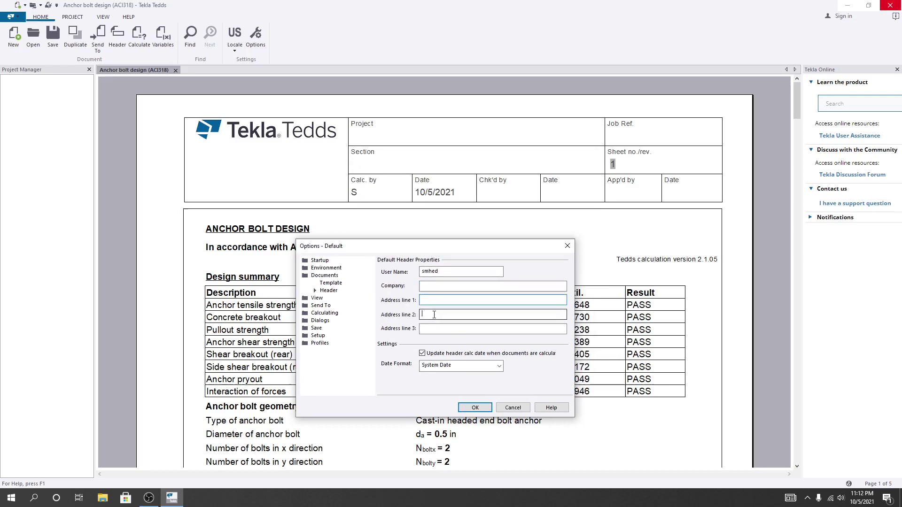
{"action": "left_click", "coordinate": [429, 328]}
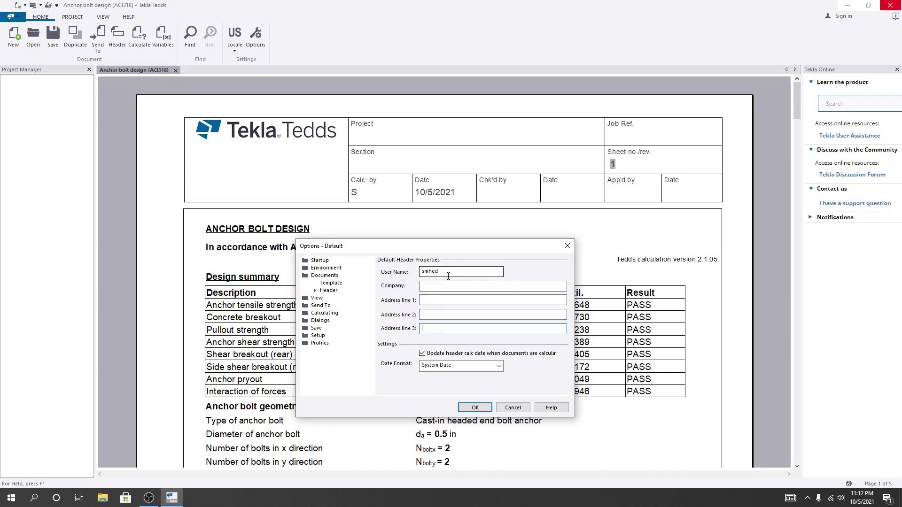
Set the default document header logo to be embedded in the document and choose Blank.bmp as the logo file
{"action": "left_click", "coordinate": [332, 283]}
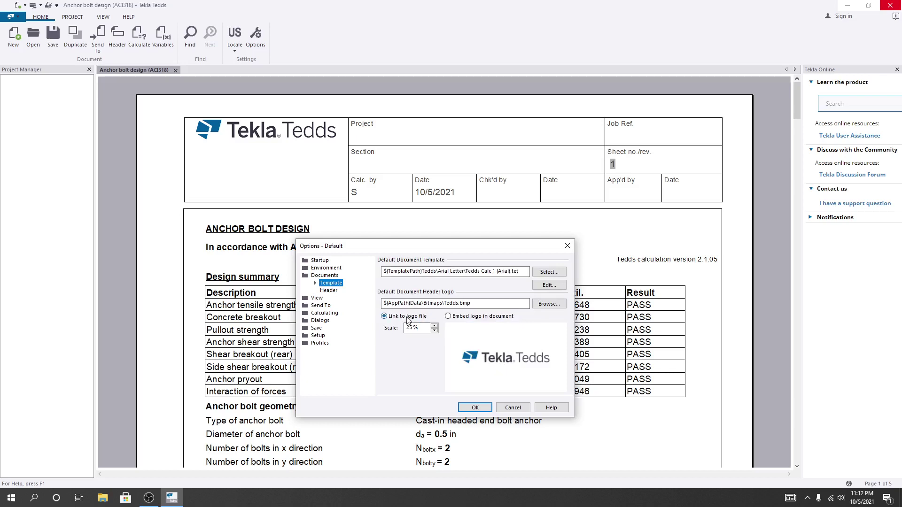
{"action": "left_click", "coordinate": [448, 317]}
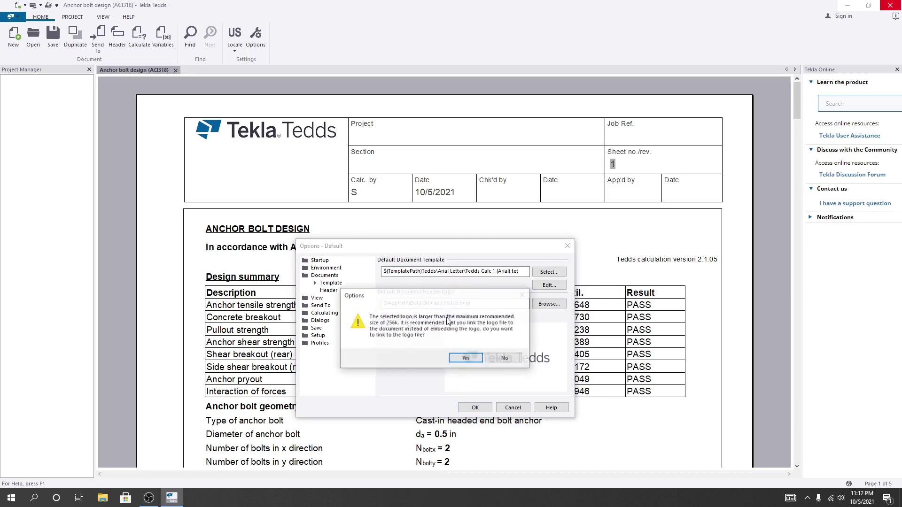
{"action": "left_click", "coordinate": [504, 359]}
{"action": "left_click_drag", "start_coordinate": [474, 304], "coordinate": [444, 305]}
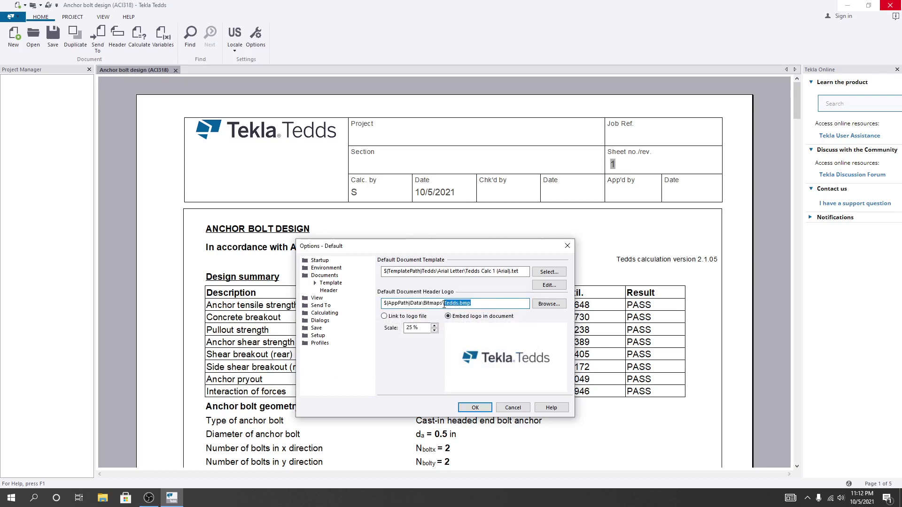
{"action": "left_click", "coordinate": [546, 306]}
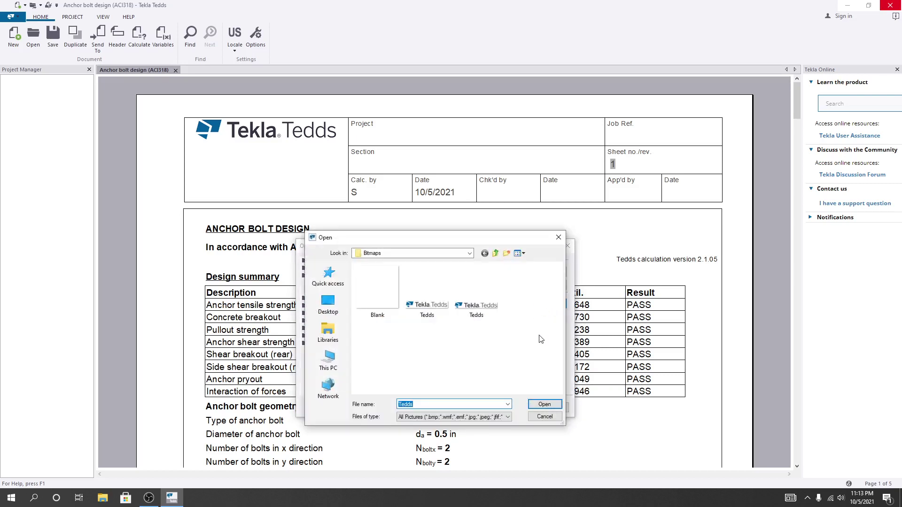
{"action": "left_click", "coordinate": [370, 302]}
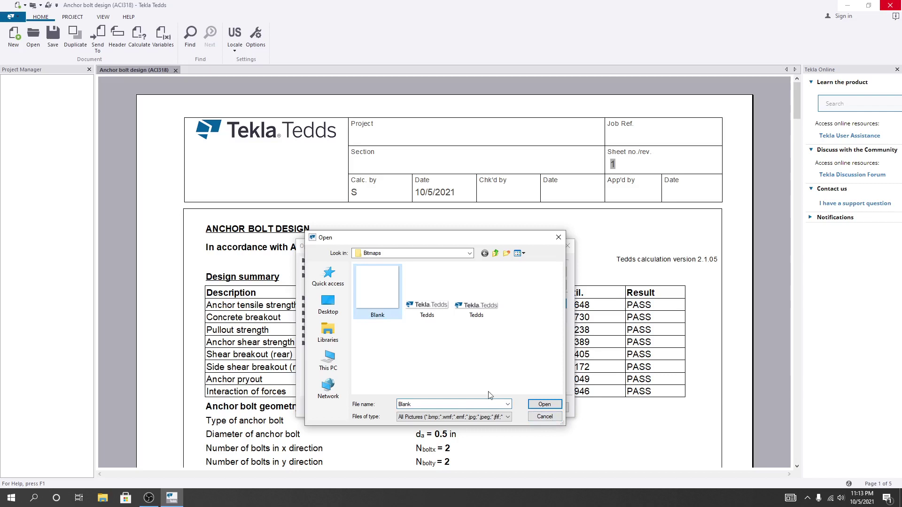
{"action": "left_click", "coordinate": [546, 404]}
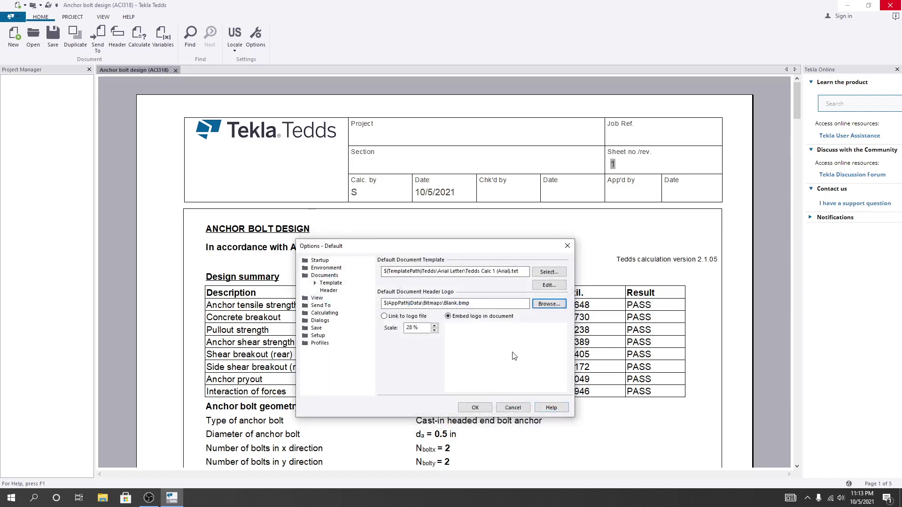
Change the Project label in the template's header property labels to SOCE and accept the options
{"action": "left_click", "coordinate": [548, 285]}
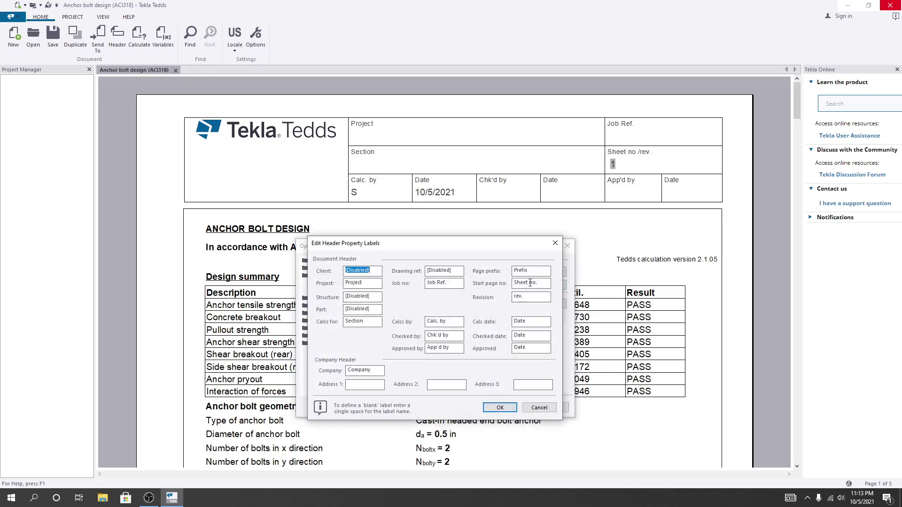
{"action": "left_click", "coordinate": [375, 271]}
{"action": "left_click_drag", "start_coordinate": [378, 283], "coordinate": [336, 284]}
{"action": "left_click", "coordinate": [371, 282]}
{"action": "double_click", "coordinate": [371, 282]}
{"action": "left_click_drag", "start_coordinate": [447, 283], "coordinate": [426, 283]}
{"action": "left_click_drag", "start_coordinate": [371, 283], "coordinate": [319, 282]}
{"action": "type", "text": "SOCE"}
{"action": "left_click", "coordinate": [500, 408]}
{"action": "left_click", "coordinate": [506, 356]}
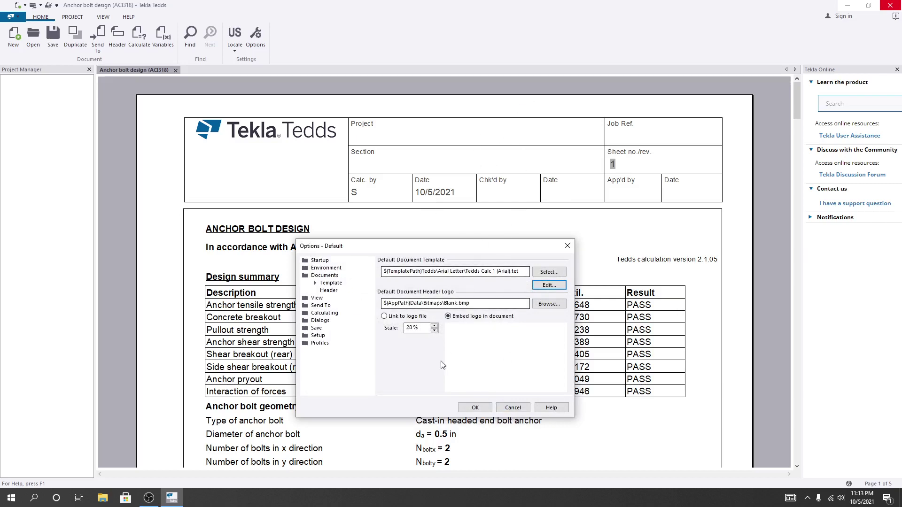
{"action": "left_click", "coordinate": [475, 408]}
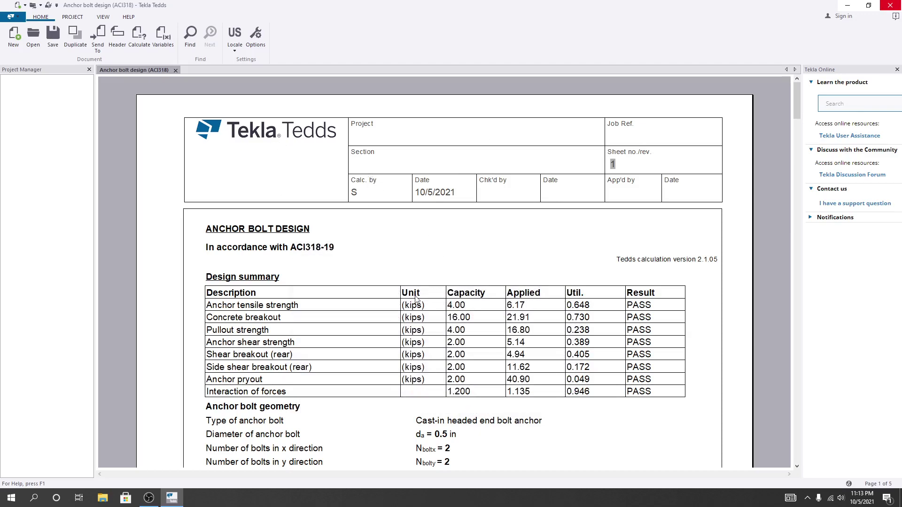
Look through the calculation report's breakout sketches and shear strength calculations
{"action": "scroll", "coordinate": [414, 291], "scroll_direction": "down", "scroll_amount": 20}
{"action": "scroll", "coordinate": [415, 289], "scroll_direction": "down", "scroll_amount": 10}
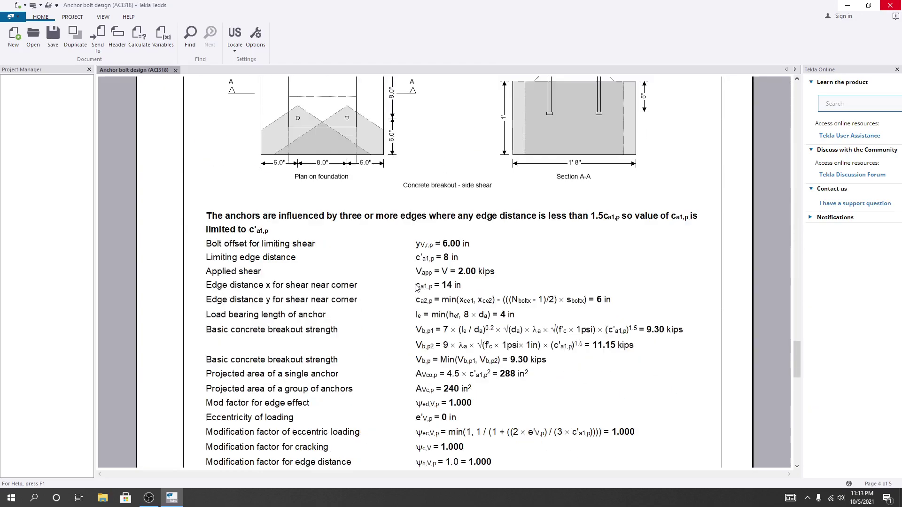